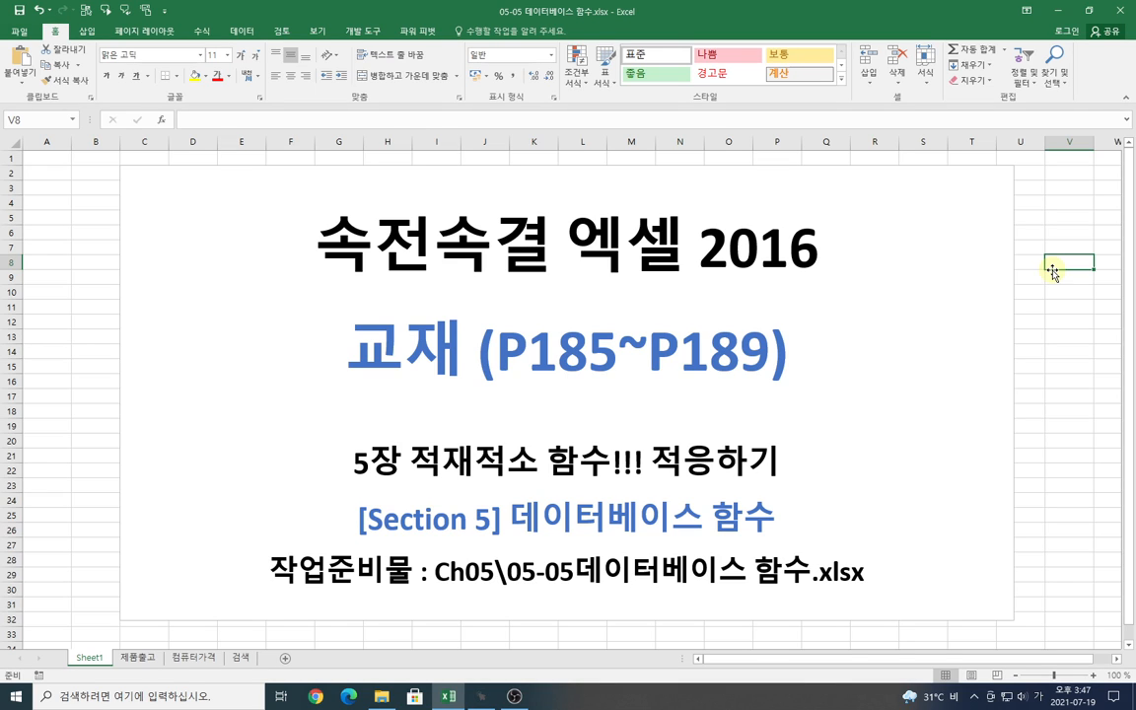
- Open the 제품출고 worksheet
drag(1057, 380, 1042, 379)
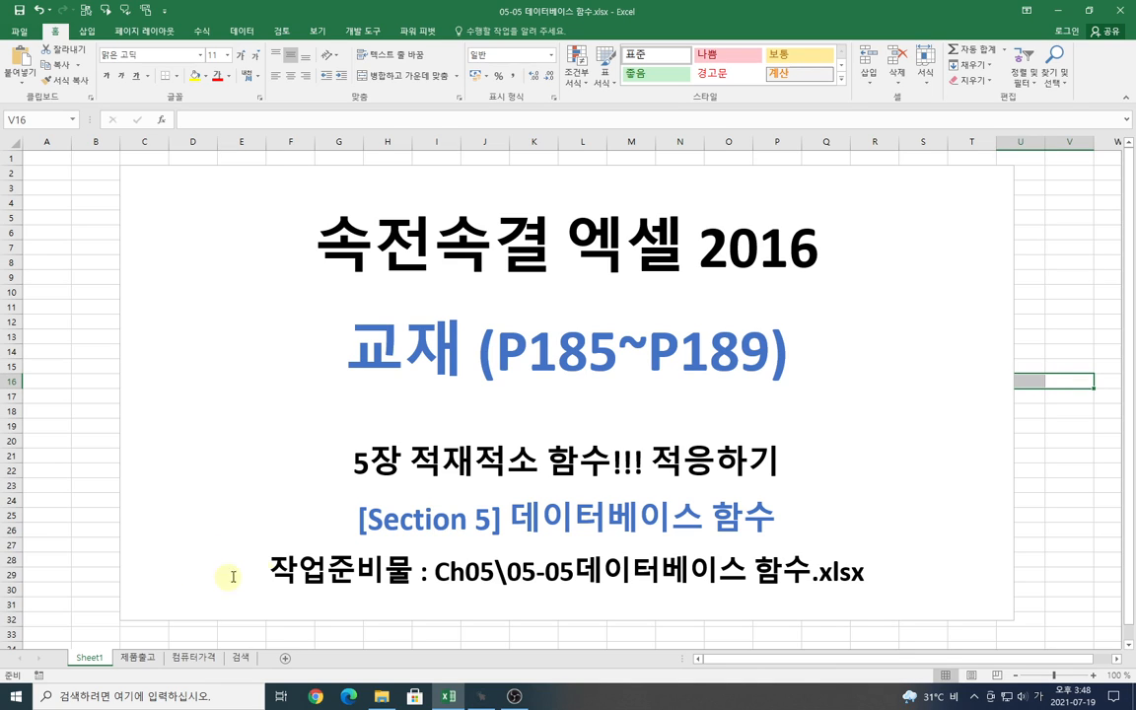
click(138, 657)
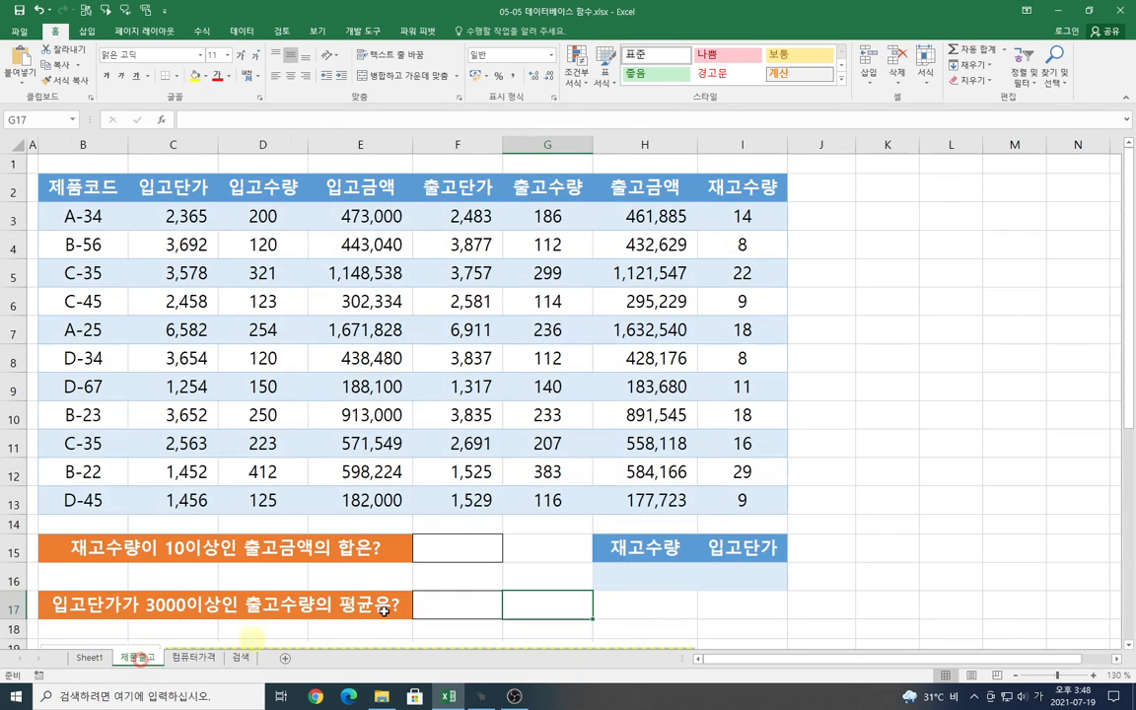
click(836, 194)
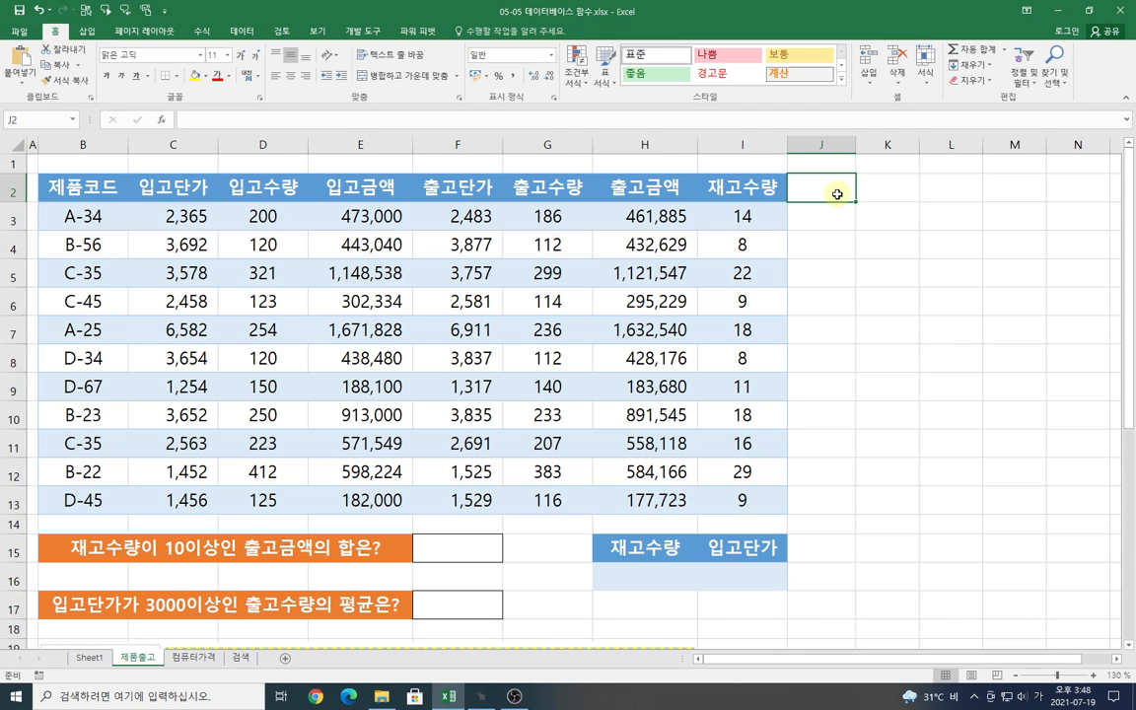
click(836, 242)
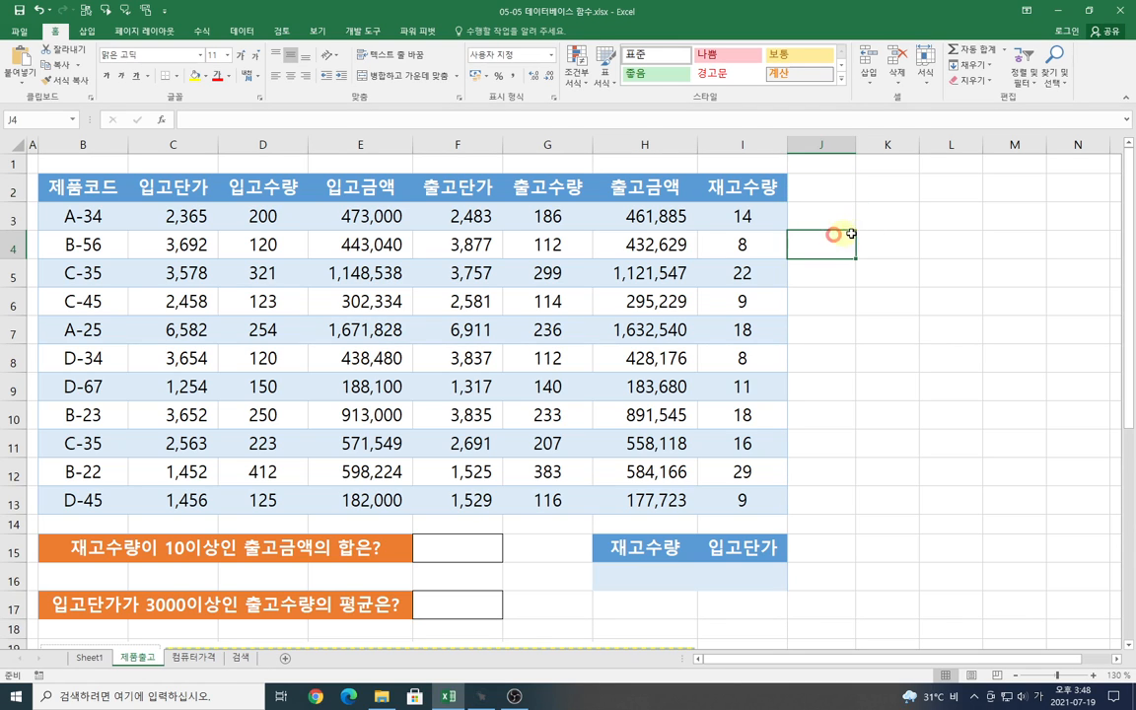
- Review the database function syntax and descriptions below the data, along with the product table in B2:I13
scroll(878, 248, down, 4)
scroll(886, 248, down, 4)
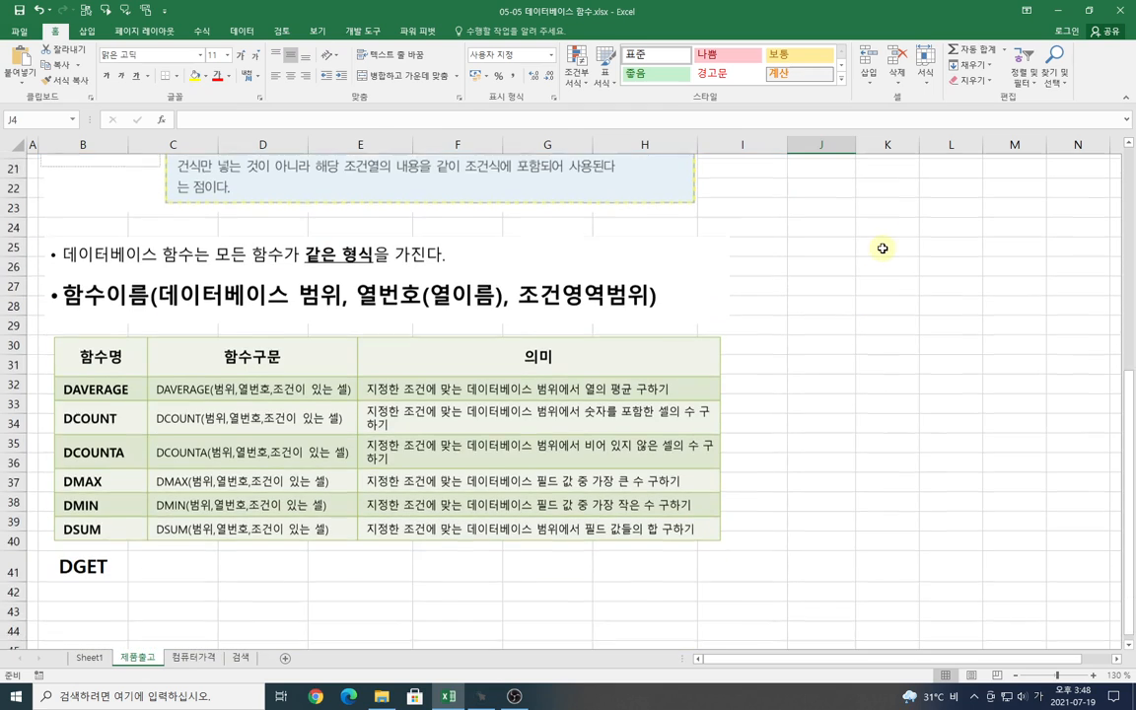
scroll(883, 248, up, 1)
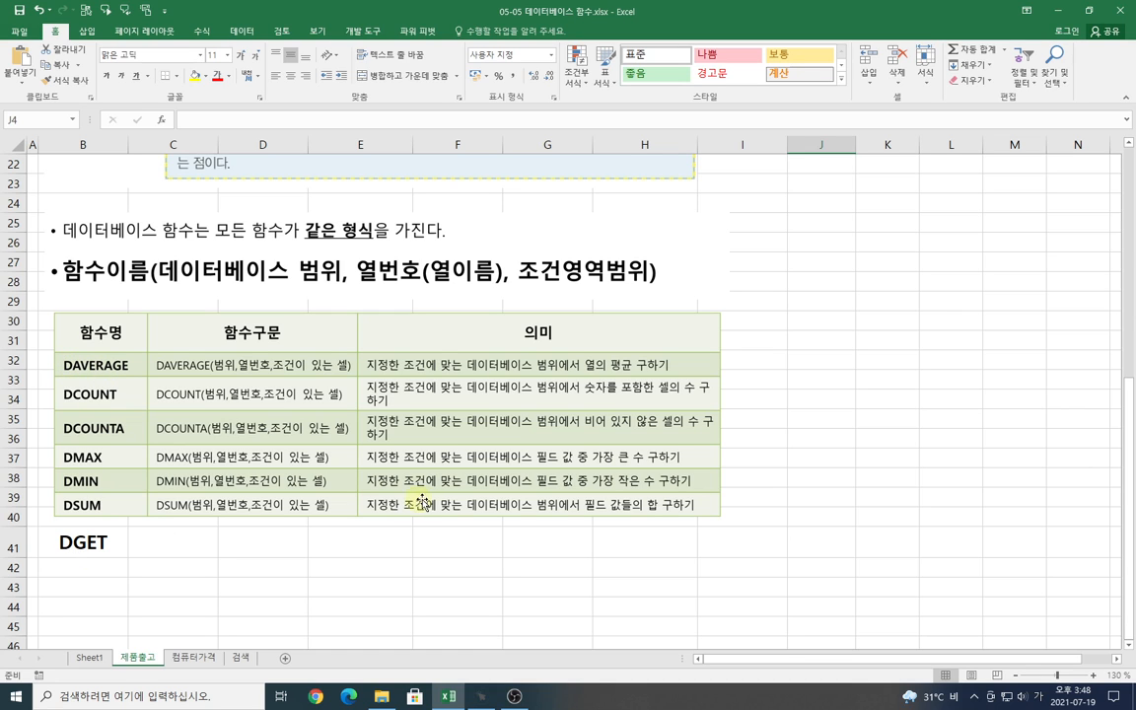
scroll(421, 503, up, 7)
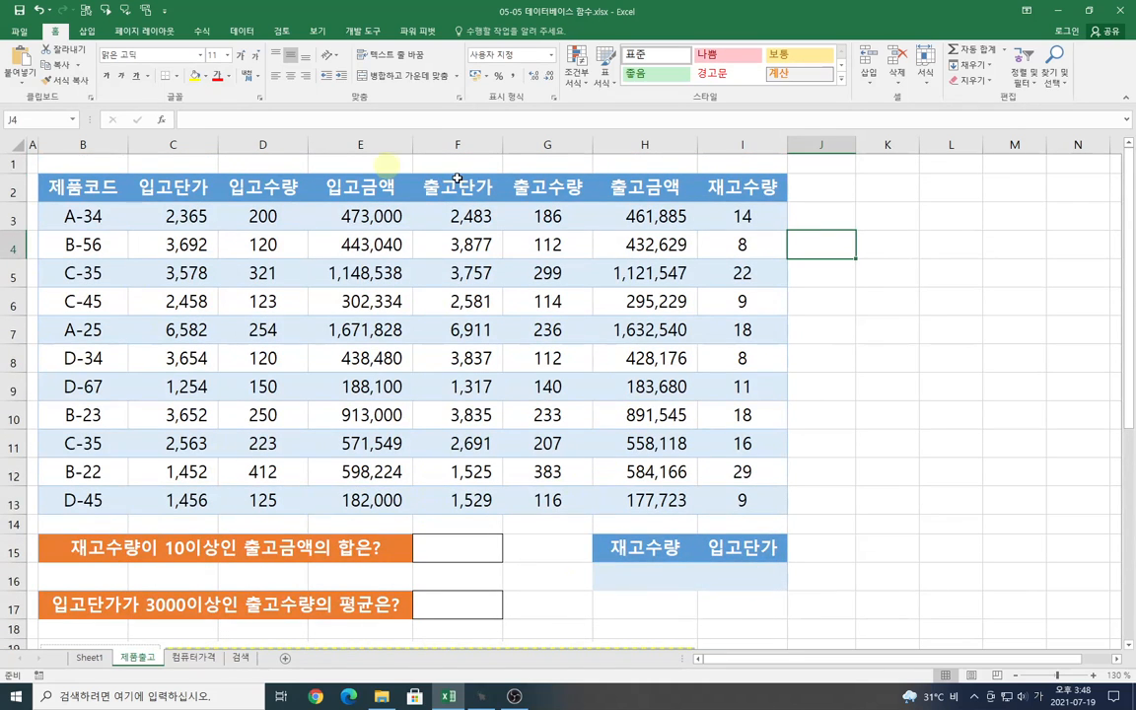
drag(81, 185, 753, 482)
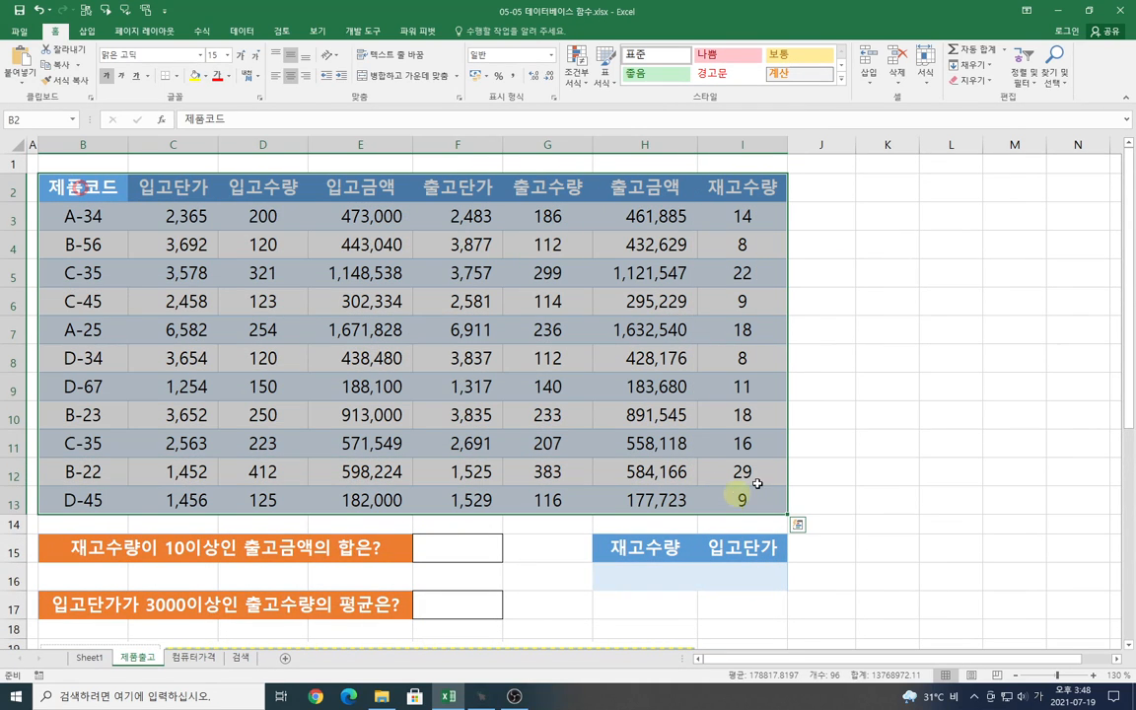
click(850, 419)
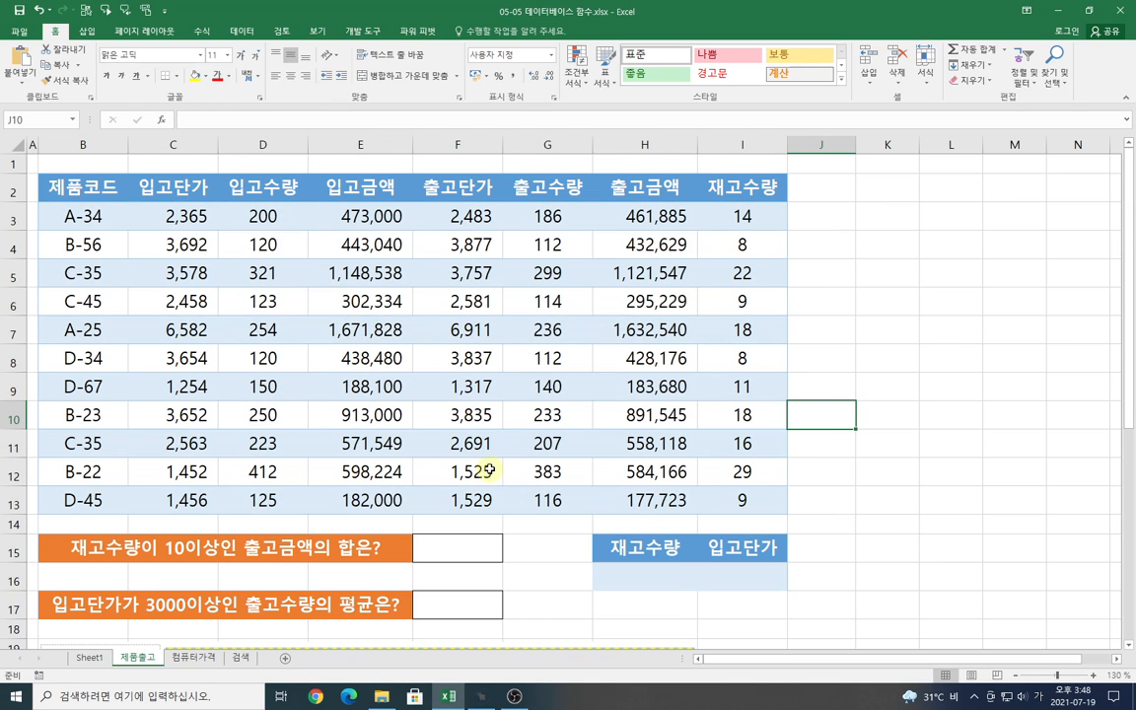
scroll(484, 469, down, 5)
scroll(322, 555, down, 2)
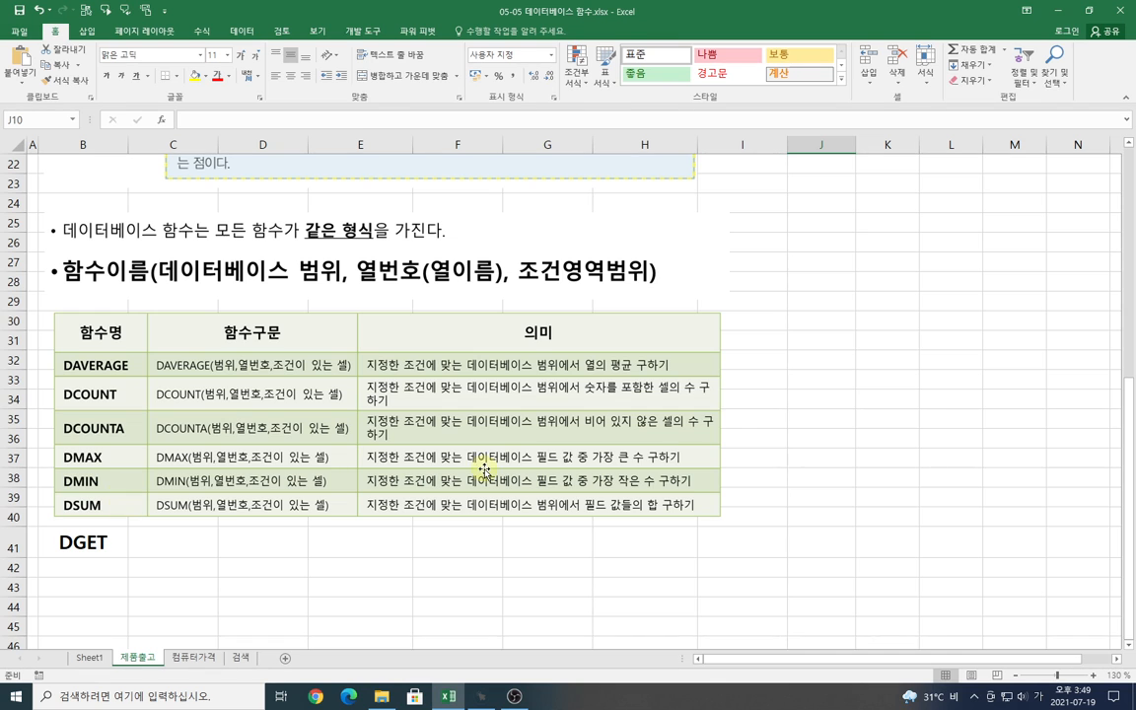
scroll(475, 471, up, 7)
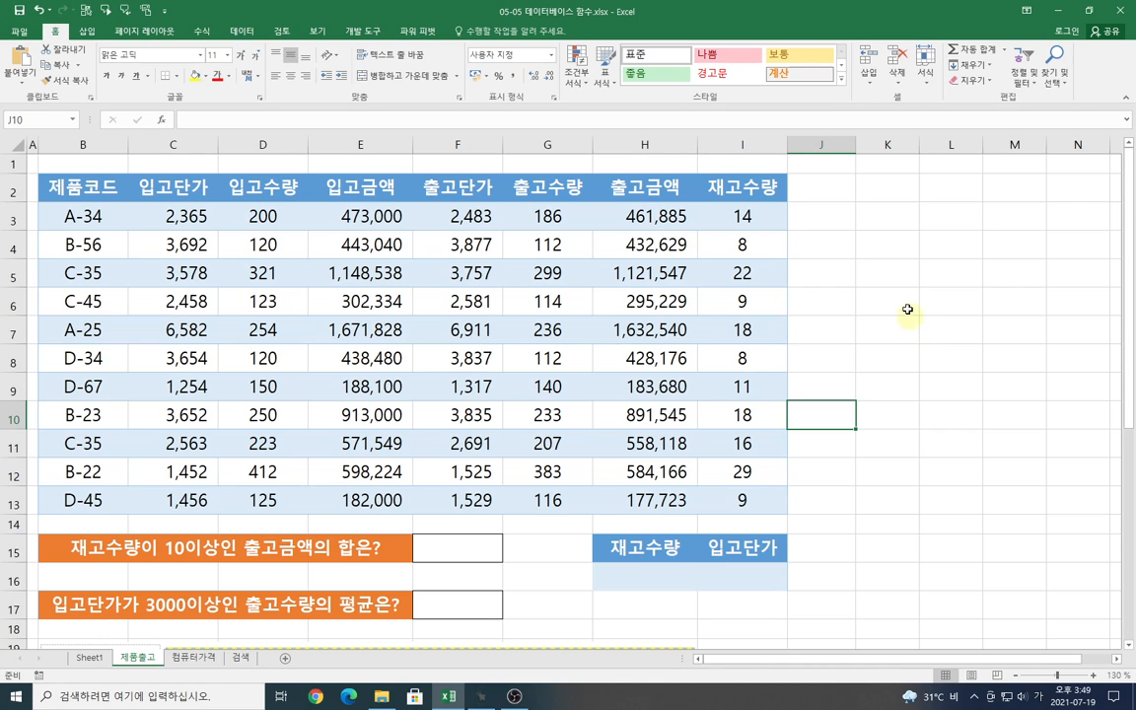
click(902, 248)
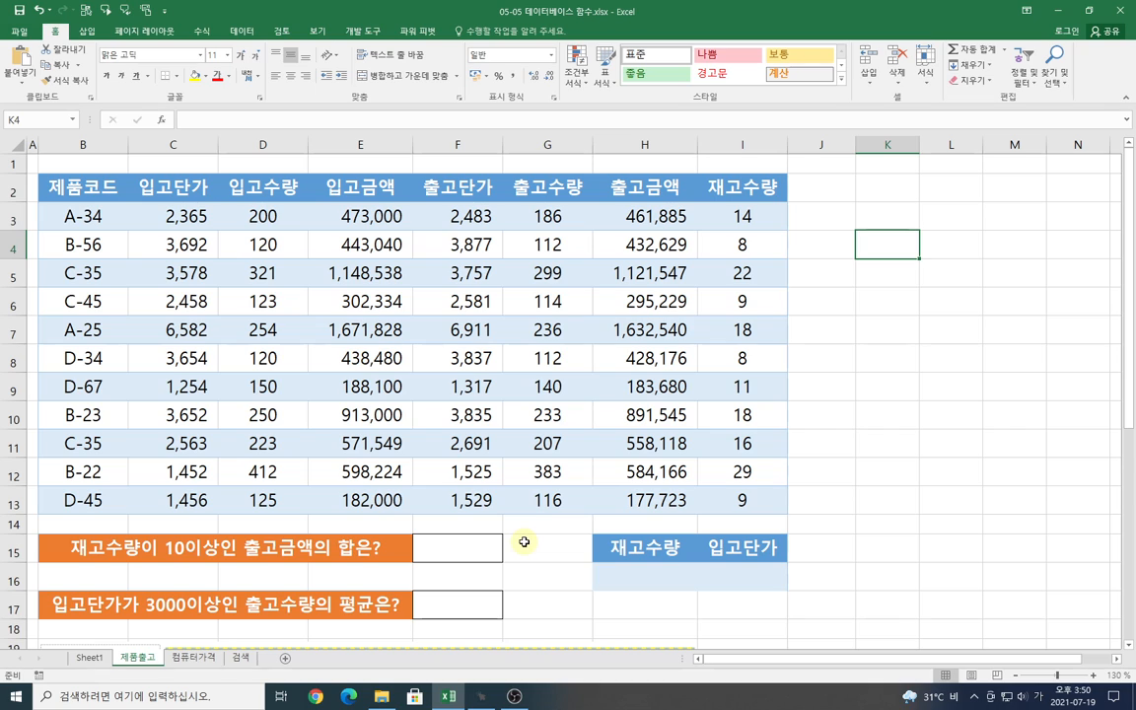
click(869, 455)
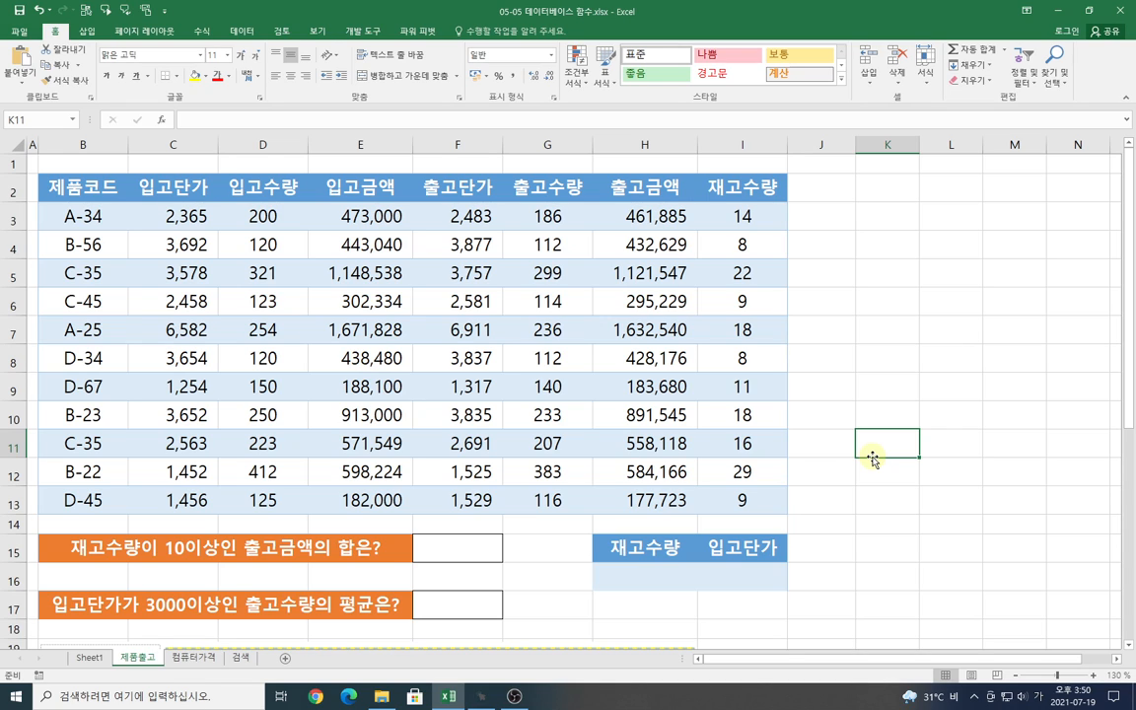
- Examine the question in B15 and the 재고수량 and 출고금액 columns it refers to
click(205, 549)
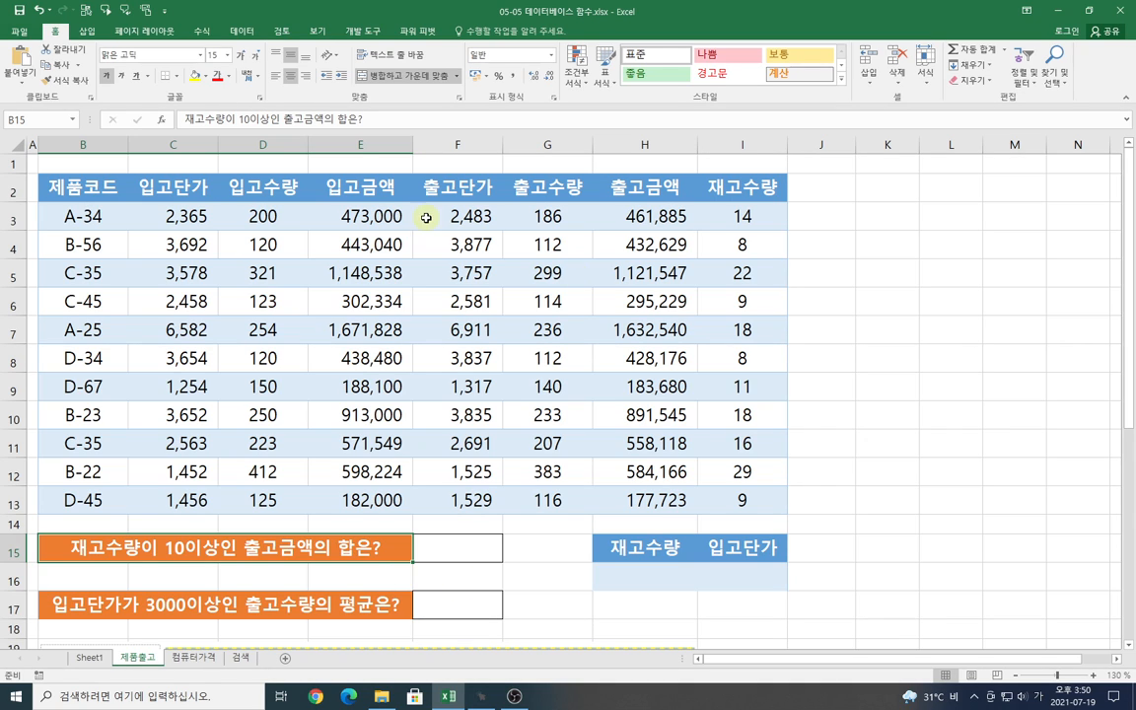
drag(717, 188, 741, 499)
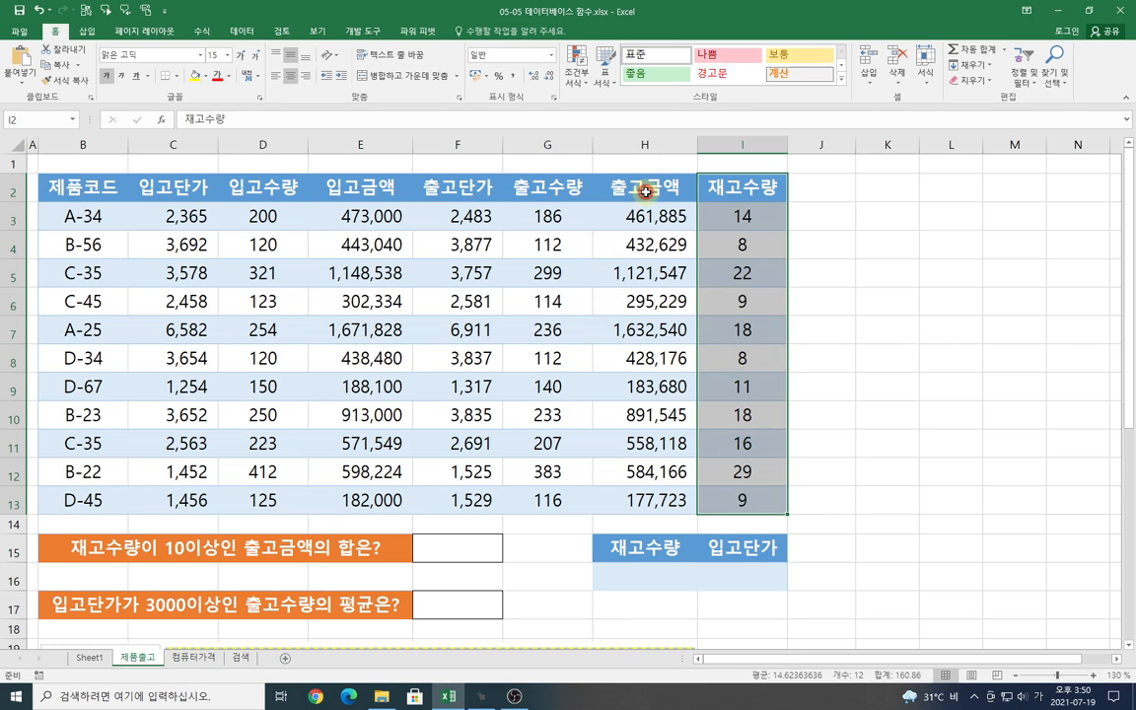
drag(643, 190, 654, 500)
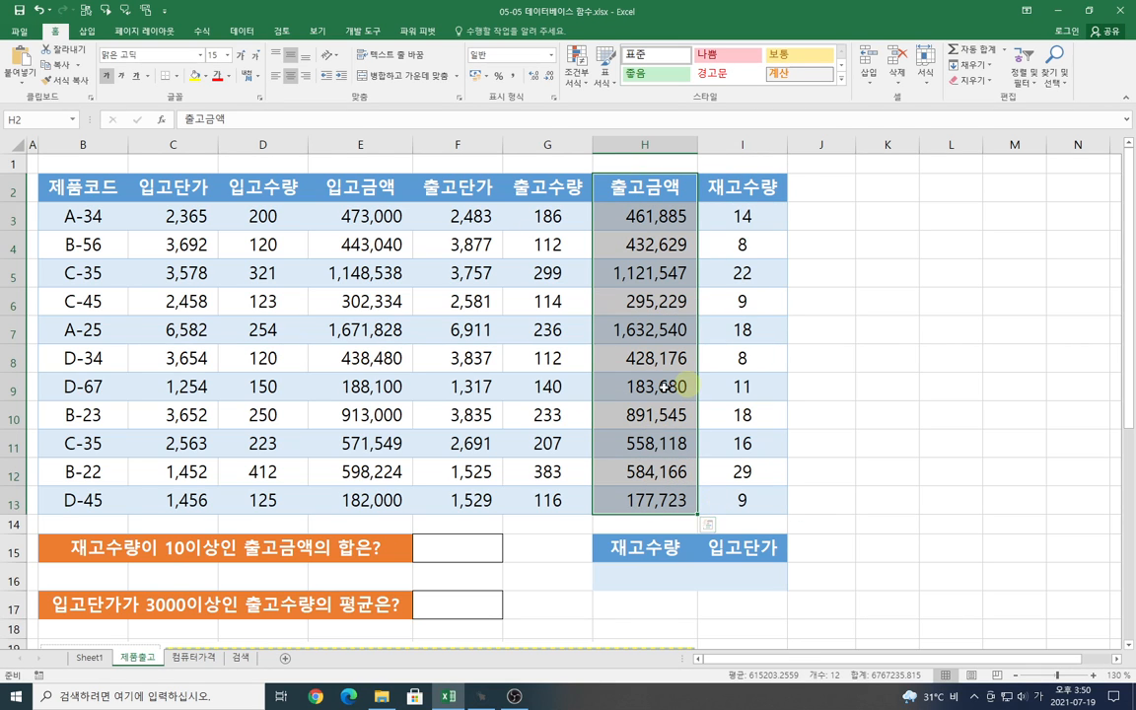
click(747, 407)
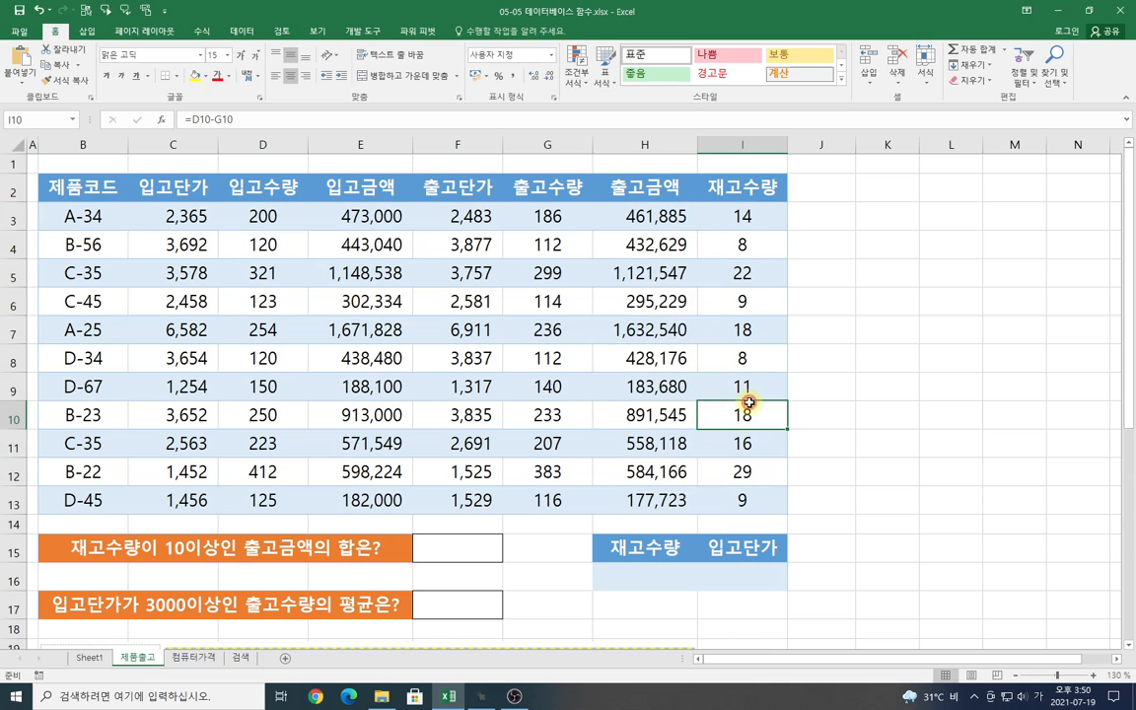
drag(750, 193, 750, 500)
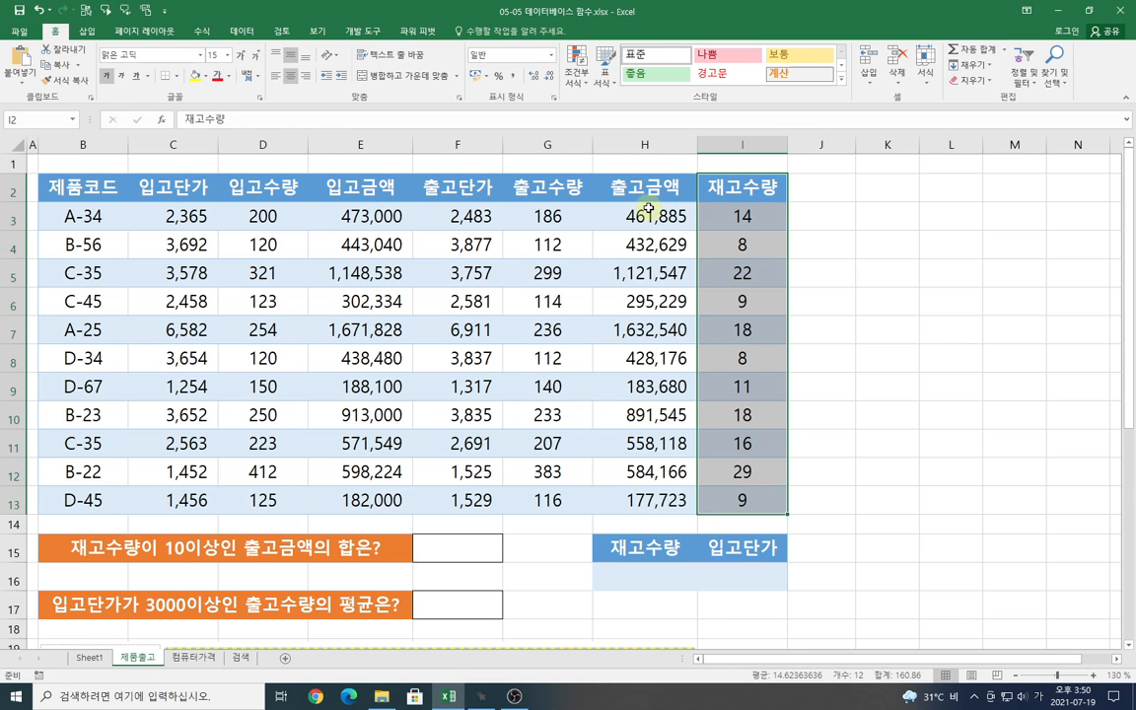
drag(648, 193, 634, 497)
click(741, 458)
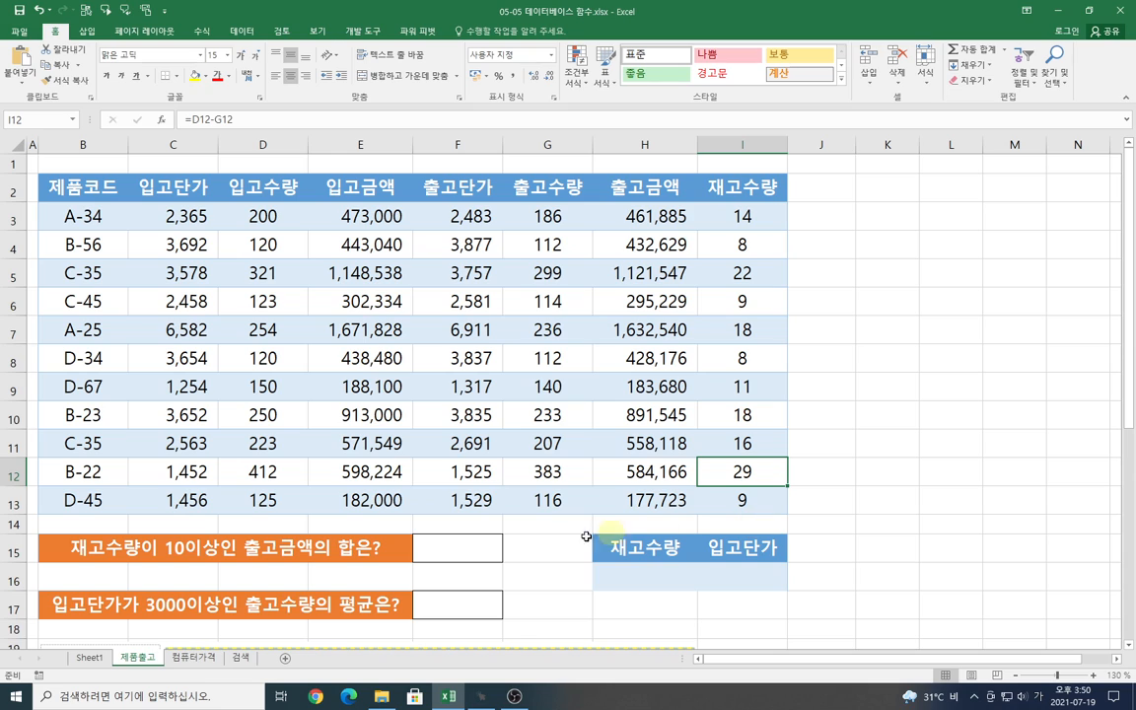
click(884, 475)
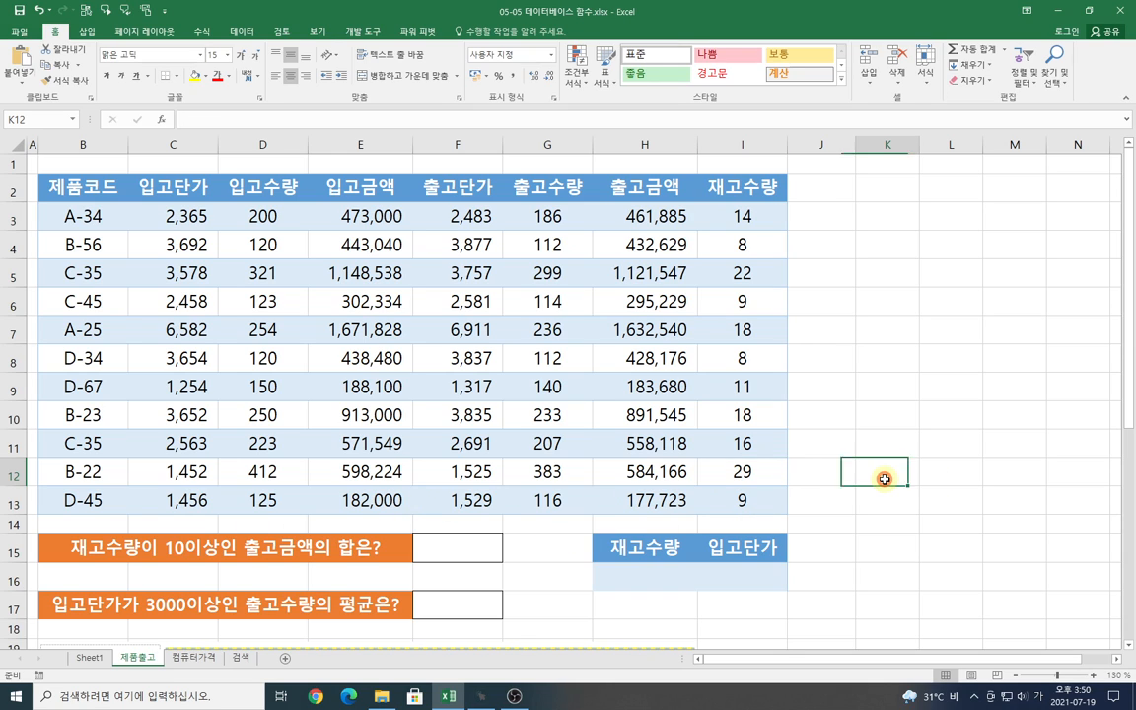
- Enter the criterion >=10 in H16 under the 재고수량 heading of the criteria table
click(642, 577)
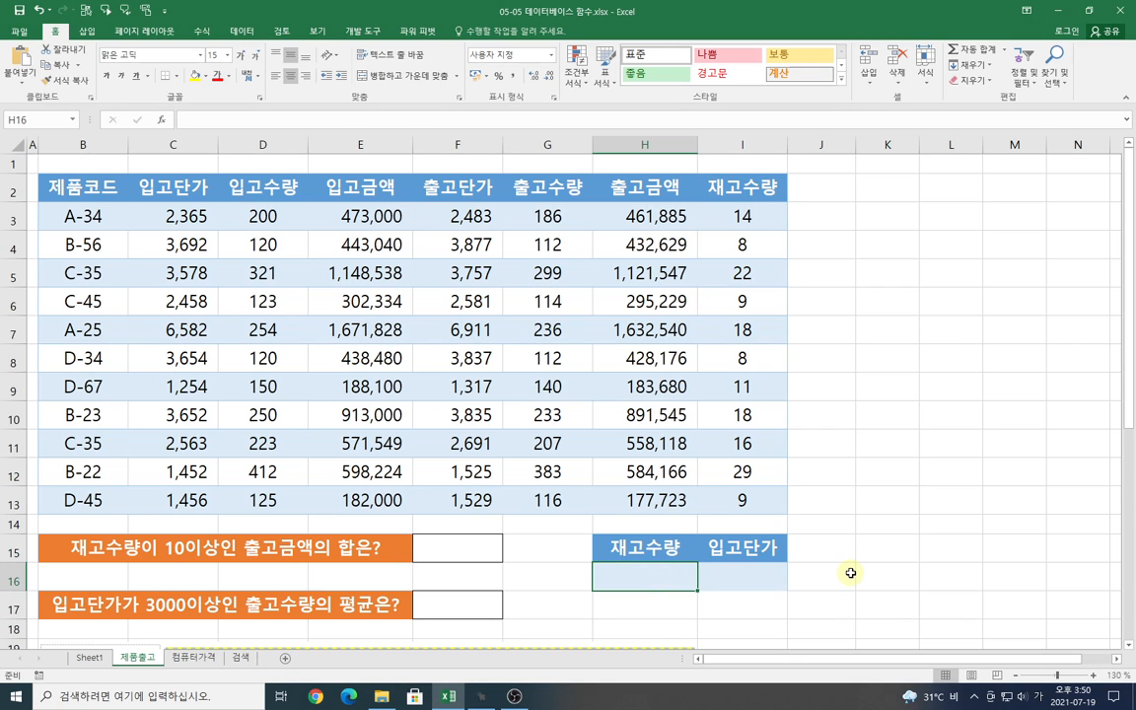
click(668, 546)
click(655, 575)
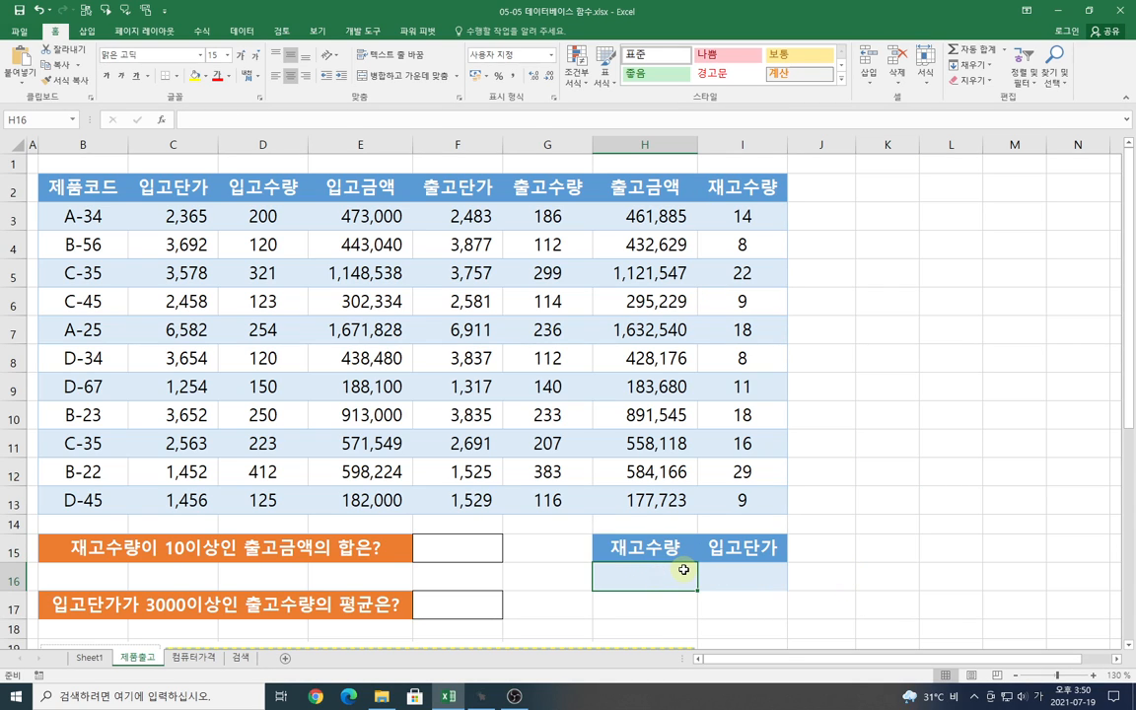
text(>=)
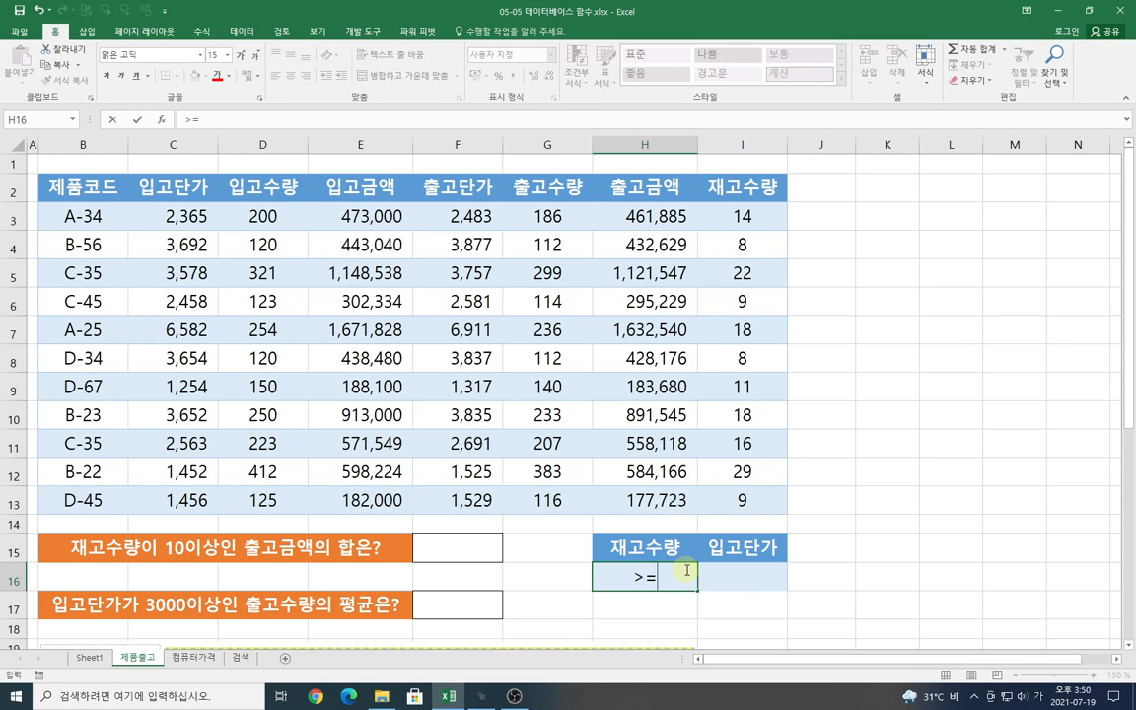
text(10)
key(Return)
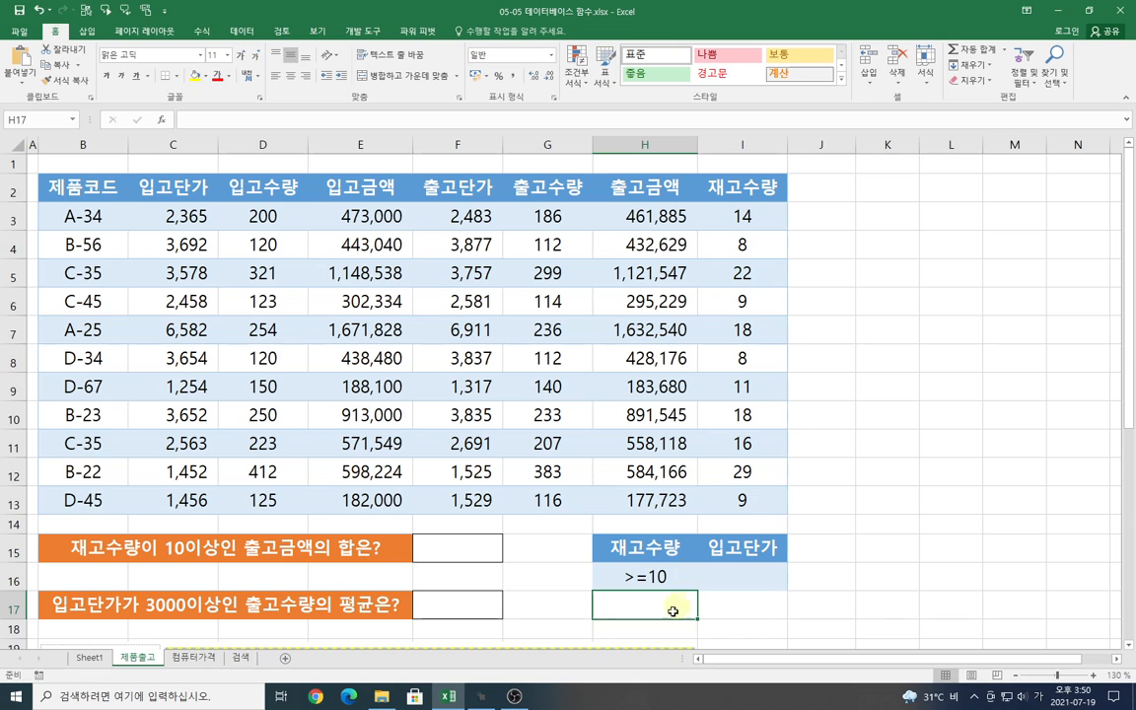
click(651, 569)
click(665, 623)
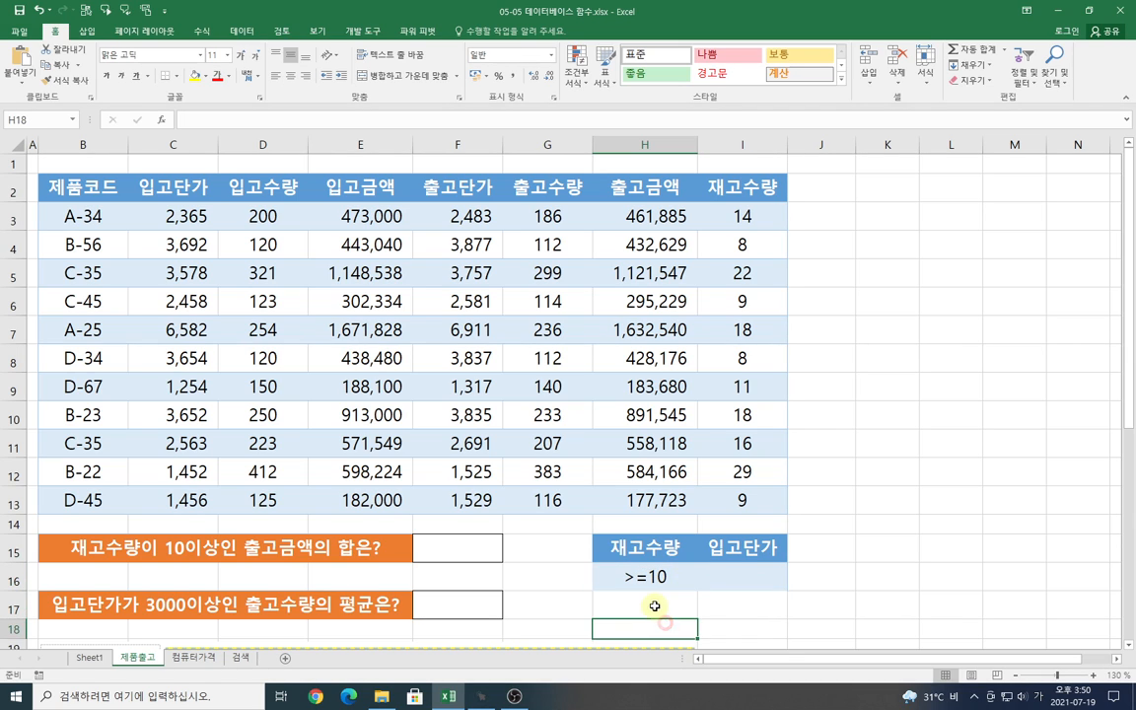
click(653, 605)
click(655, 578)
click(649, 602)
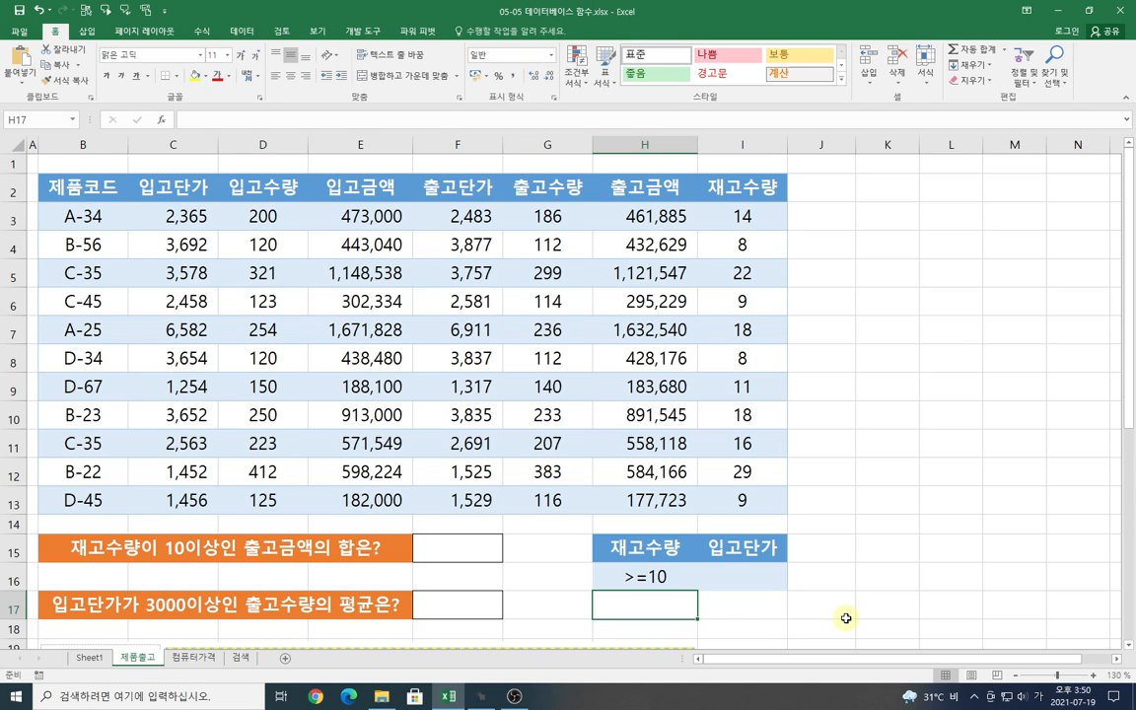
click(529, 422)
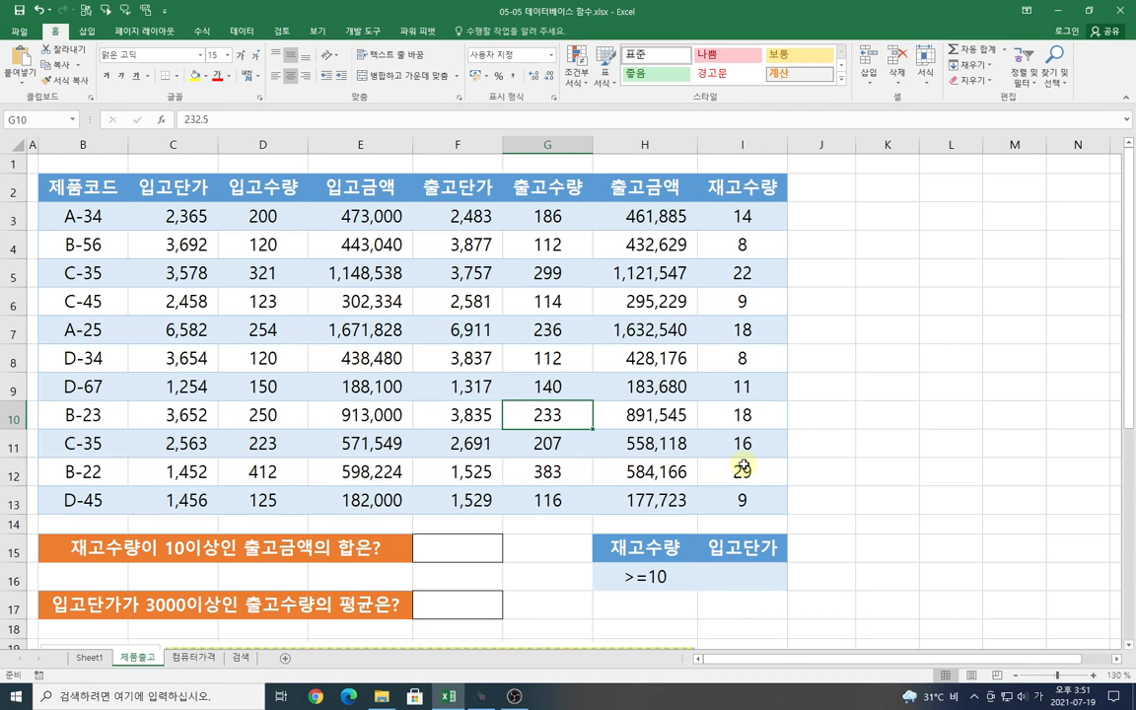
click(646, 387)
click(821, 340)
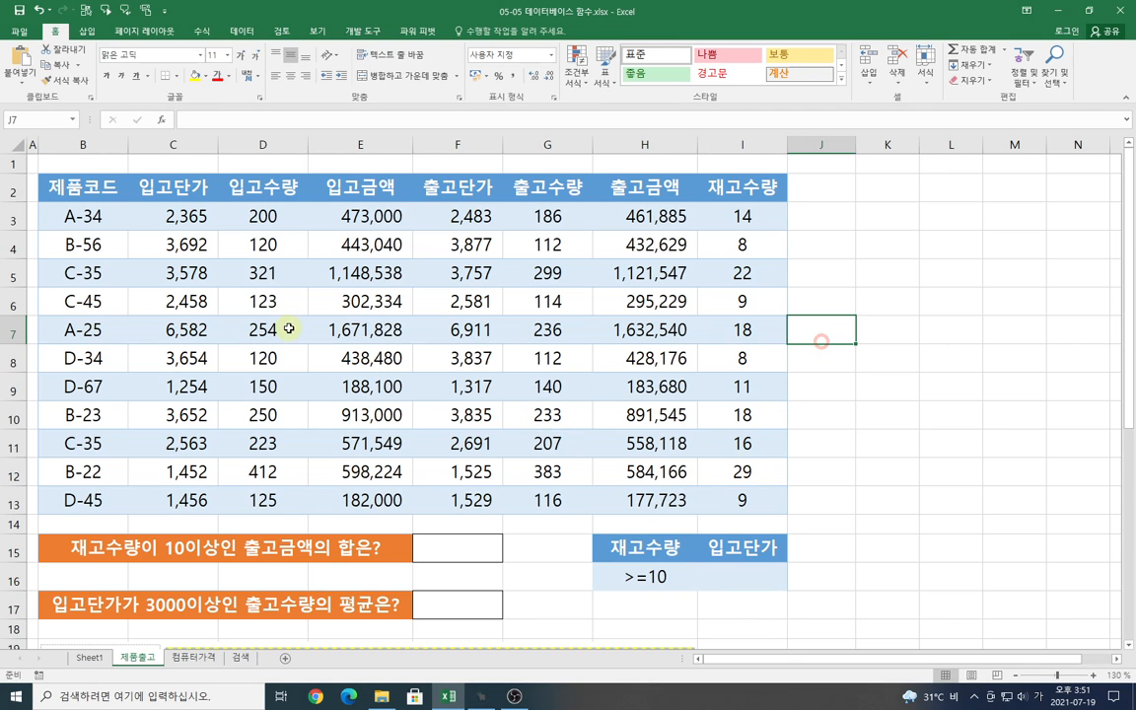
click(455, 298)
click(453, 471)
- Start a DSUM formula in F15 and open its function arguments
click(458, 549)
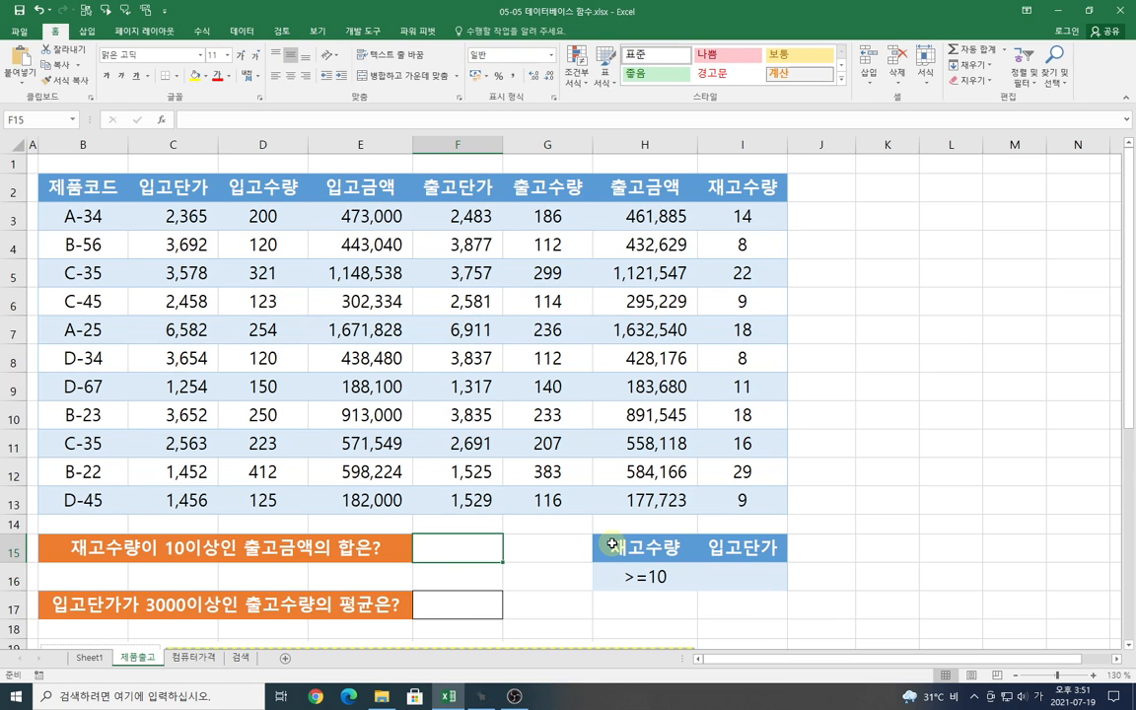
text(=)
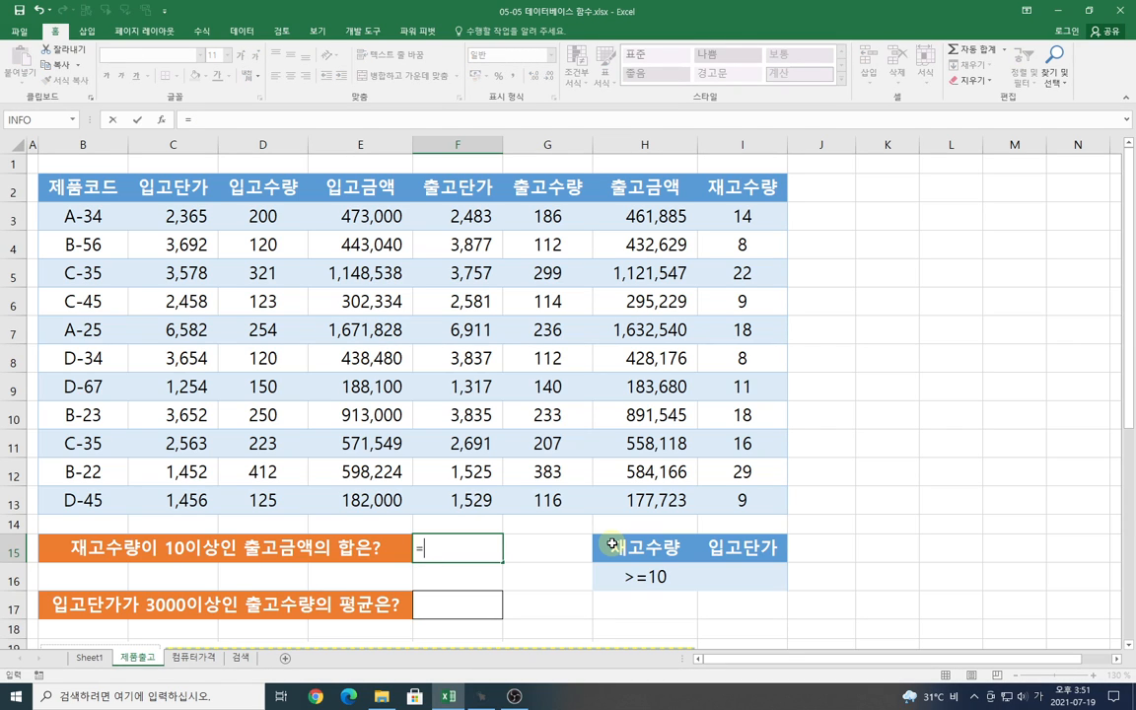
text(dsum)
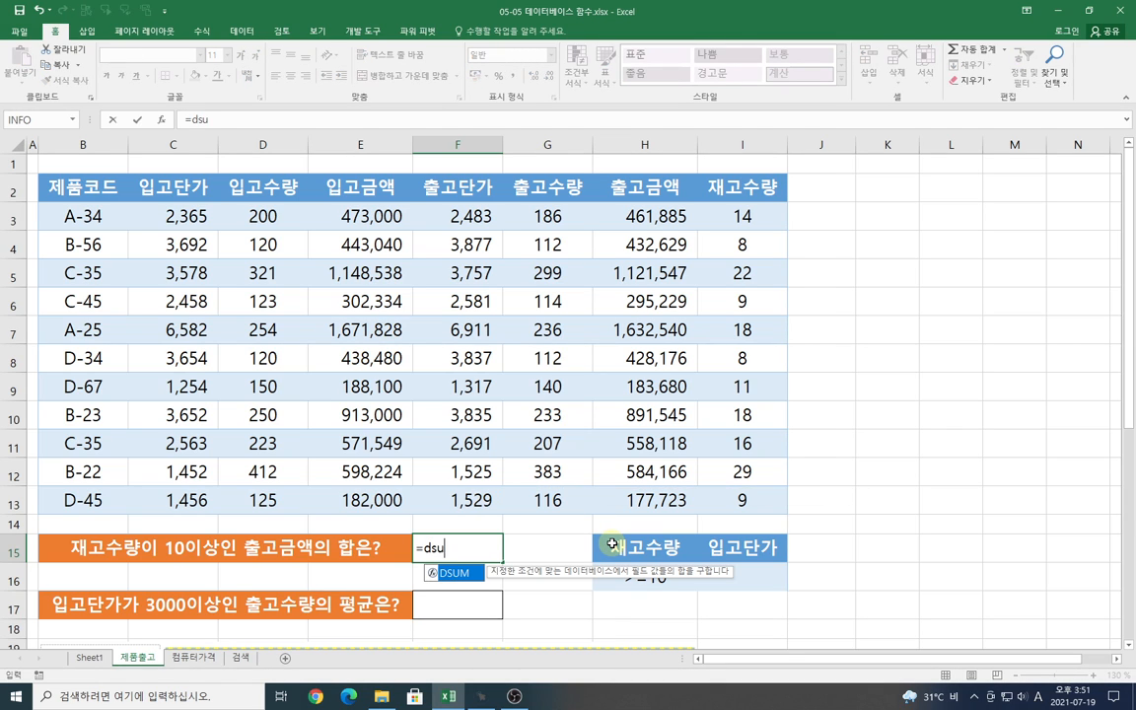
double_click(457, 572)
click(166, 120)
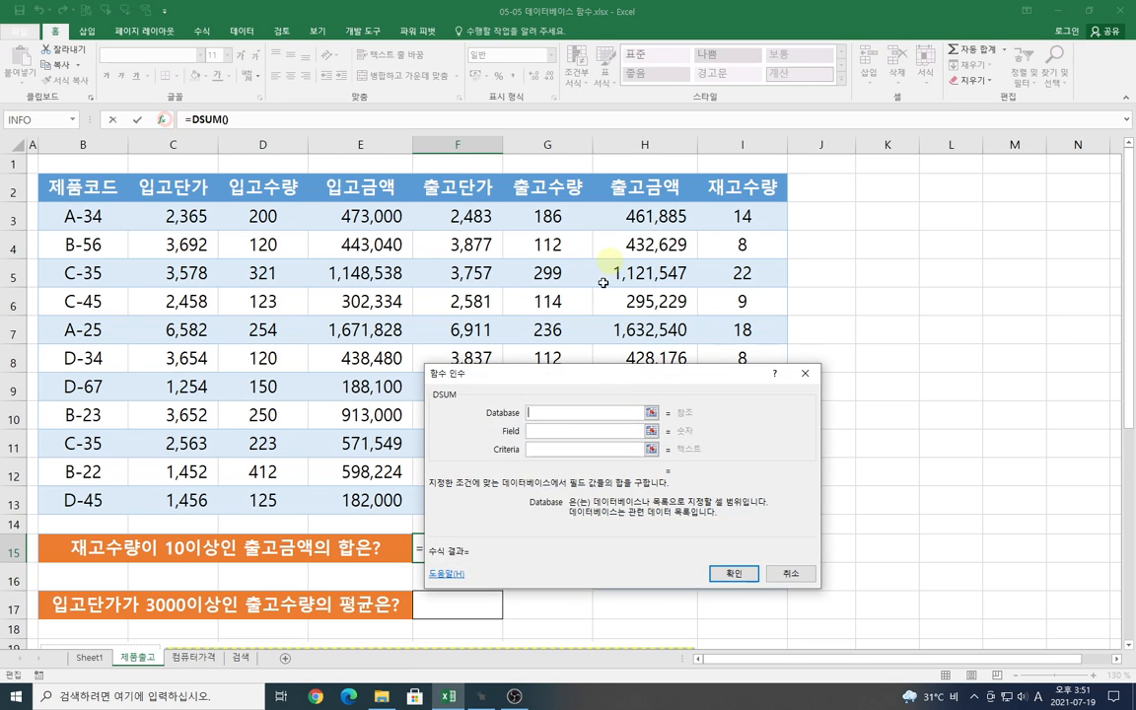
- Set the DSUM Database argument to the whole product table including headings, B2:I13
drag(627, 376, 758, 414)
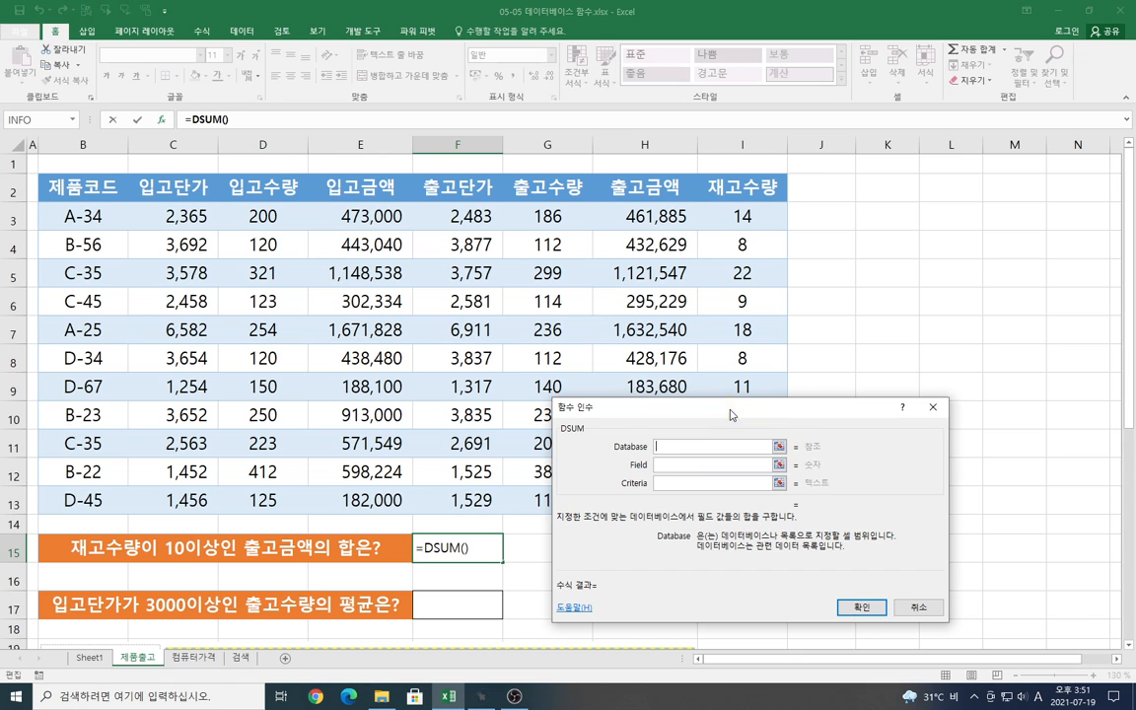
drag(731, 415, 717, 331)
click(668, 374)
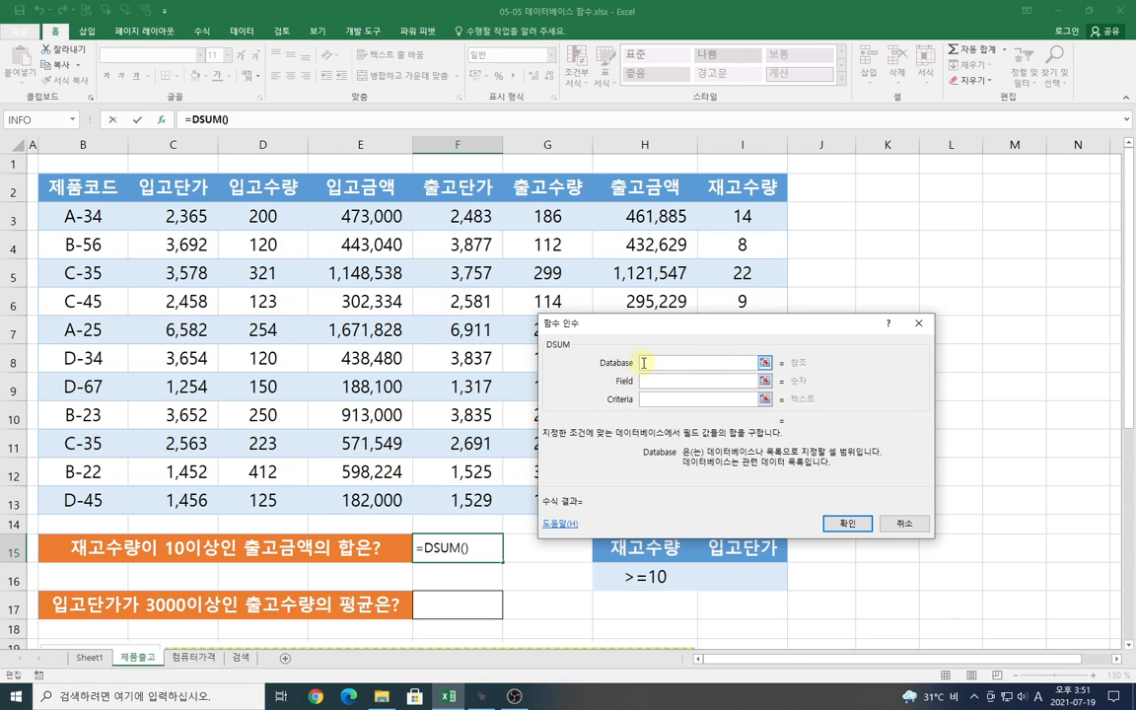
click(60, 186)
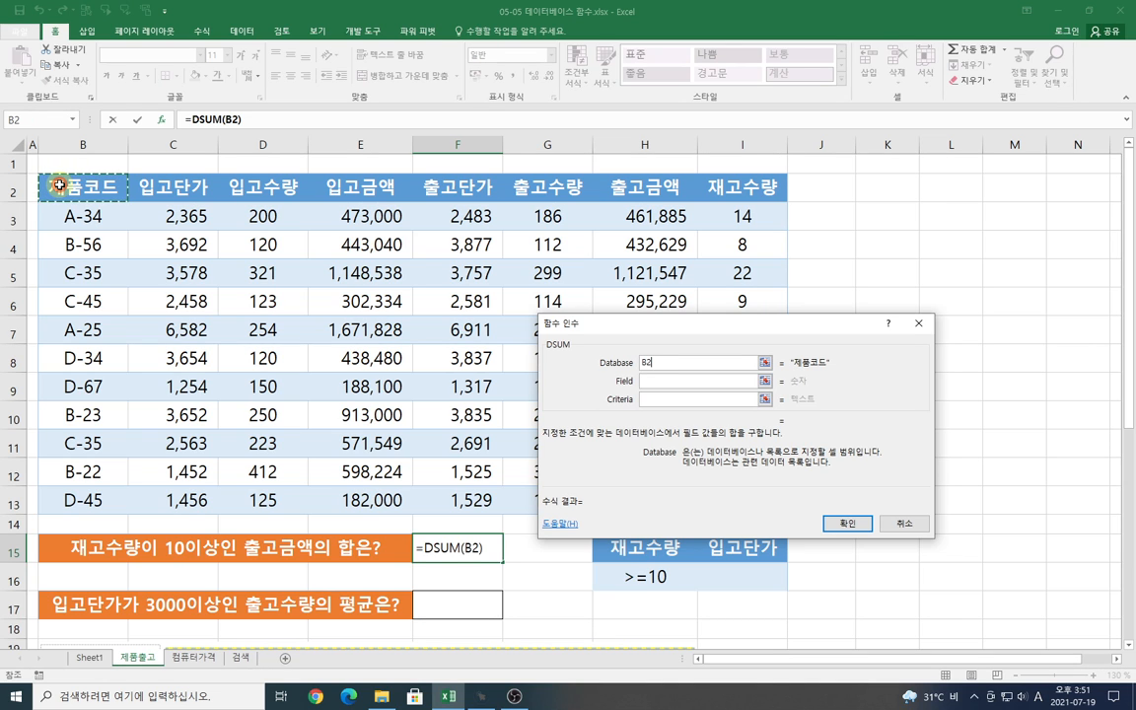
drag(59, 185, 720, 493)
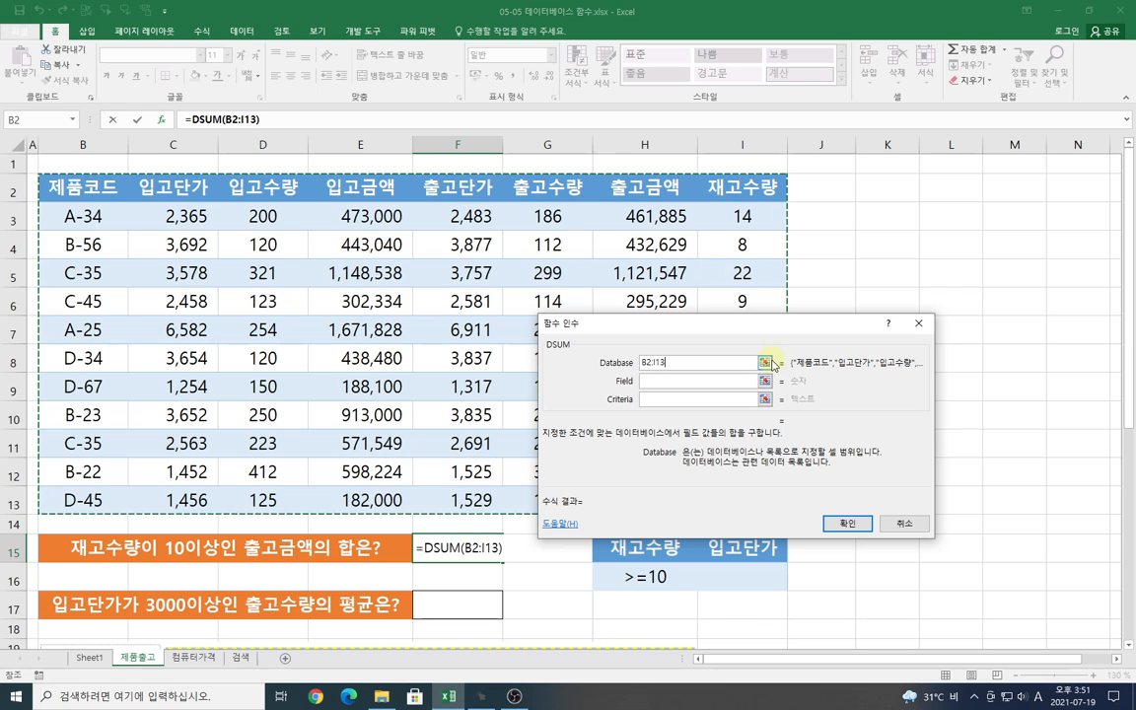
- Set the DSUM Field argument to the 출고금액 heading cell H2
click(674, 383)
drag(746, 338, 839, 233)
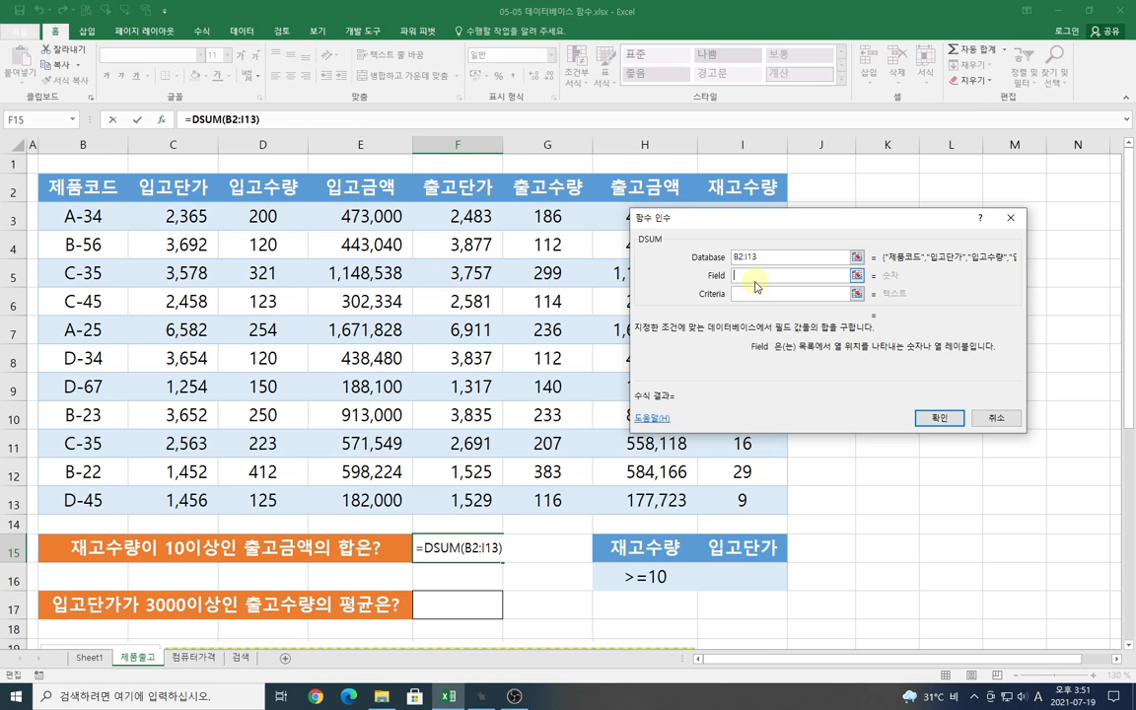
text(7)
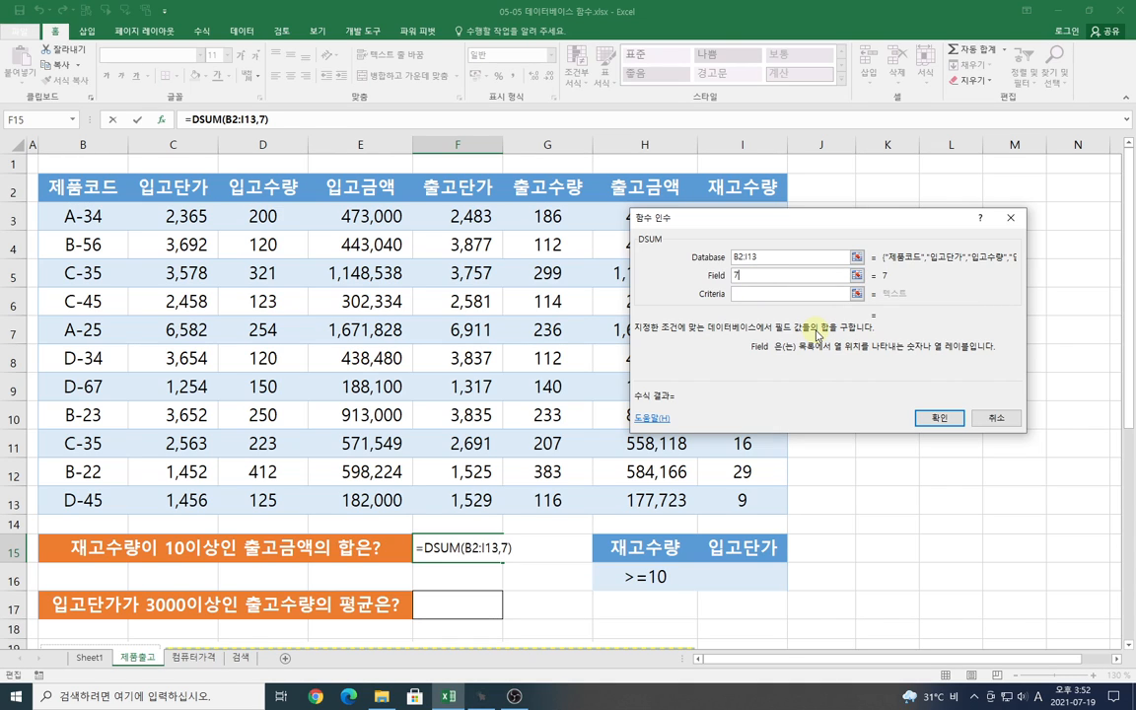
key(BackSpace)
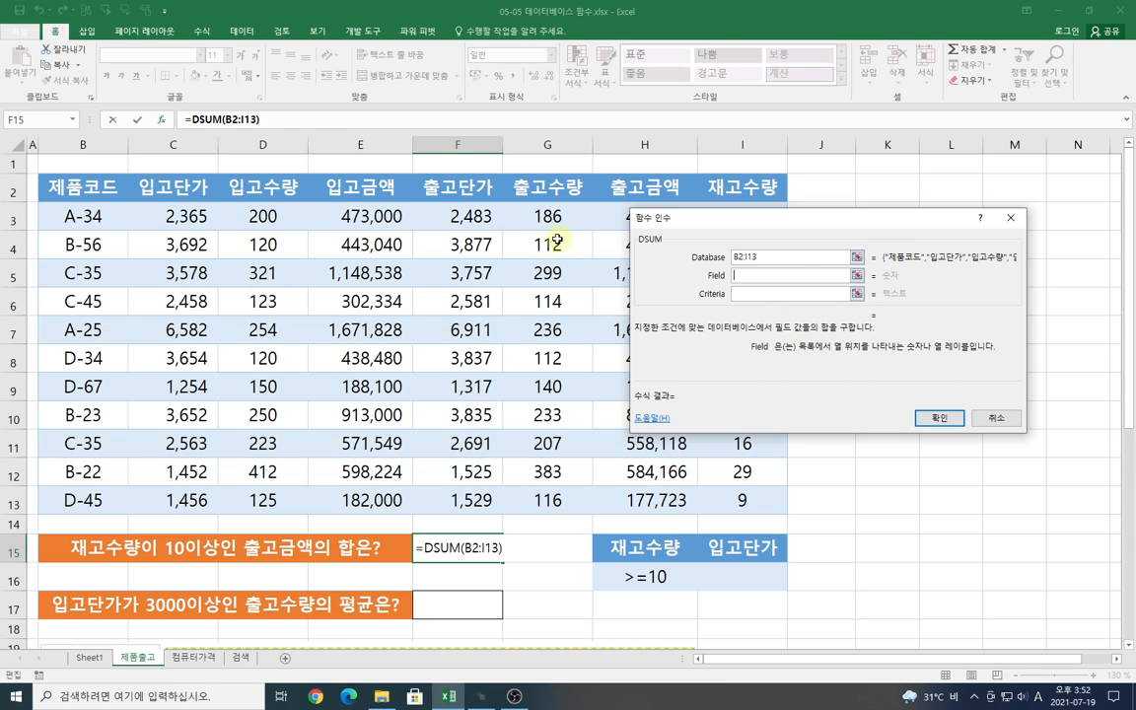
click(654, 184)
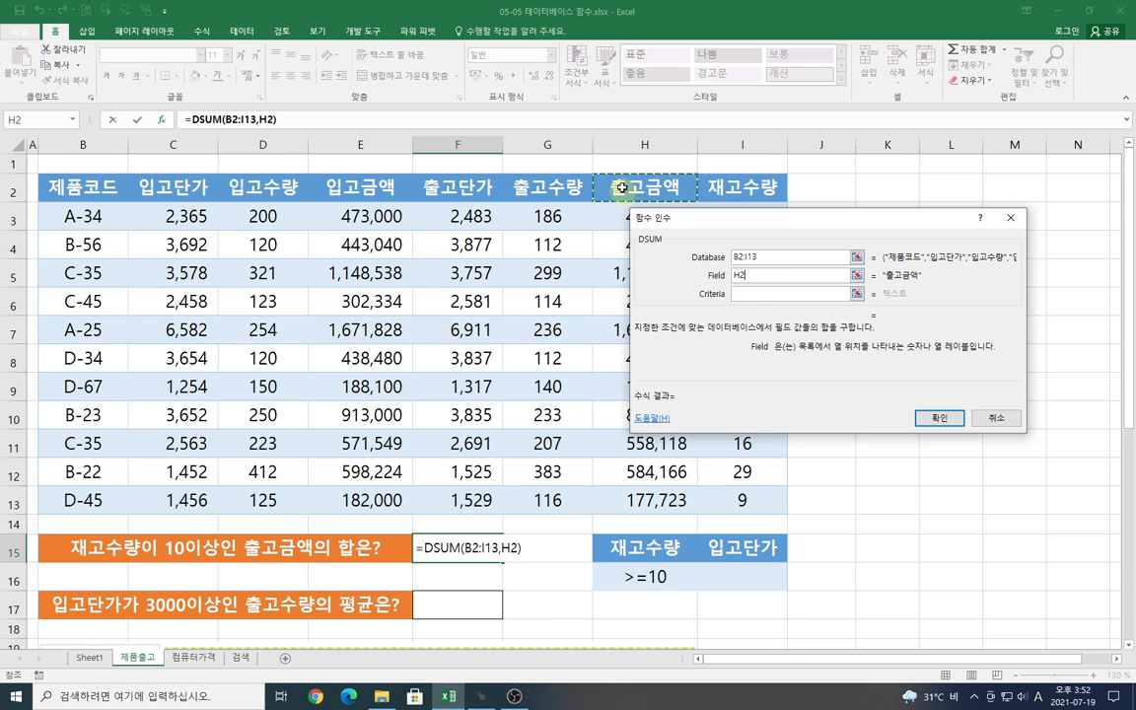
- Set the DSUM Criteria argument to H15:H16 and complete the formula in F15
click(745, 293)
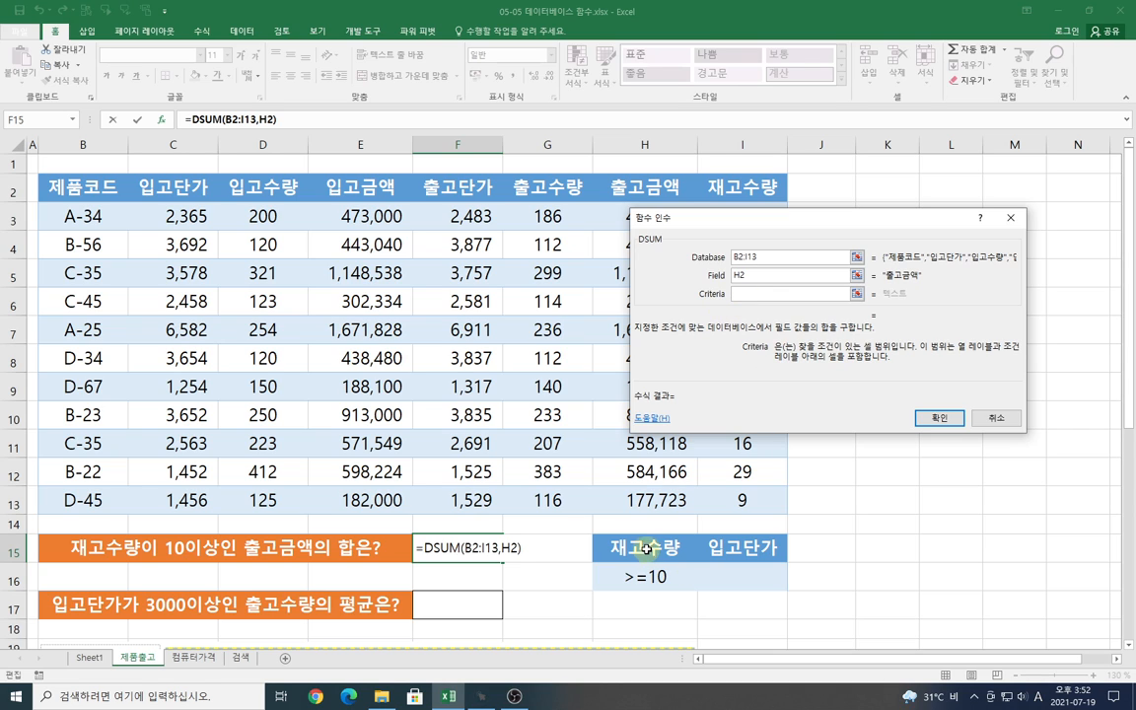
drag(646, 547, 659, 575)
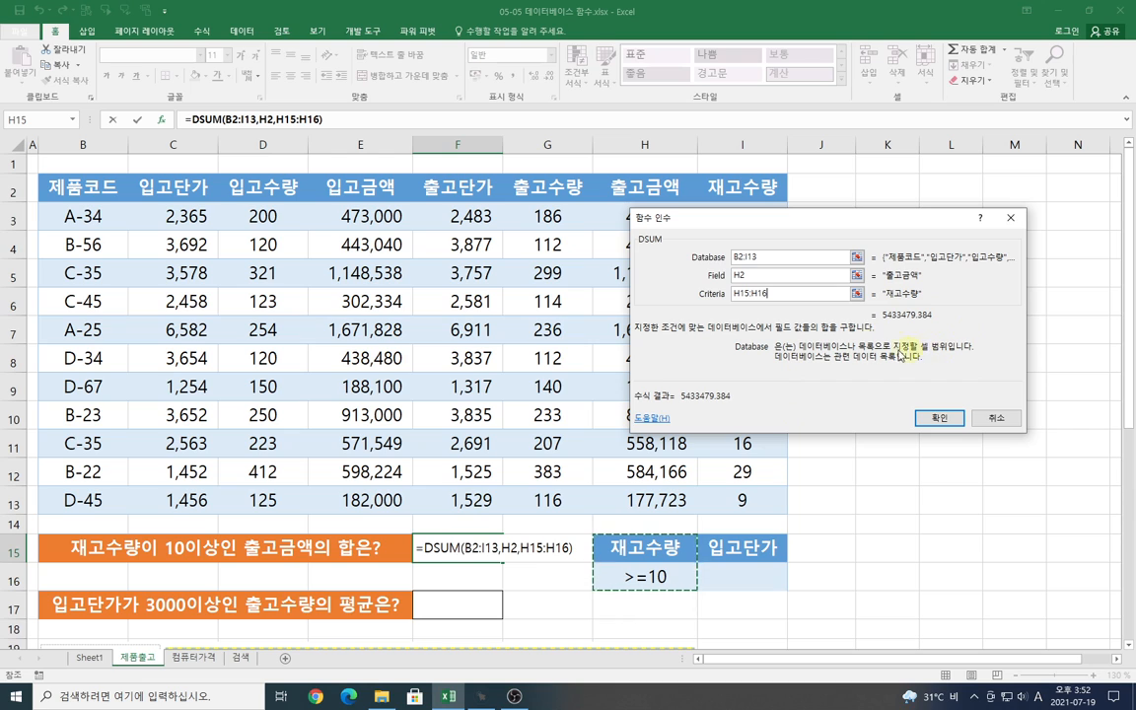
click(939, 420)
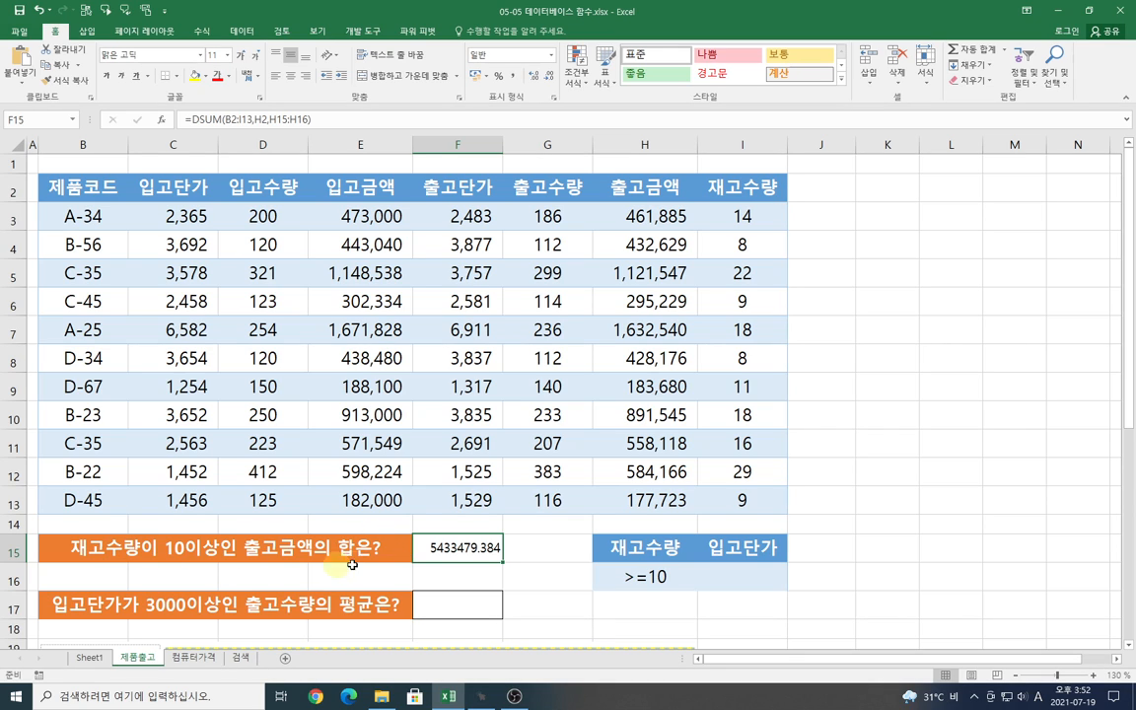
- Enter the criterion >=3000 in I16 under the 입고단가 heading of the criteria table for the question in B17
click(602, 608)
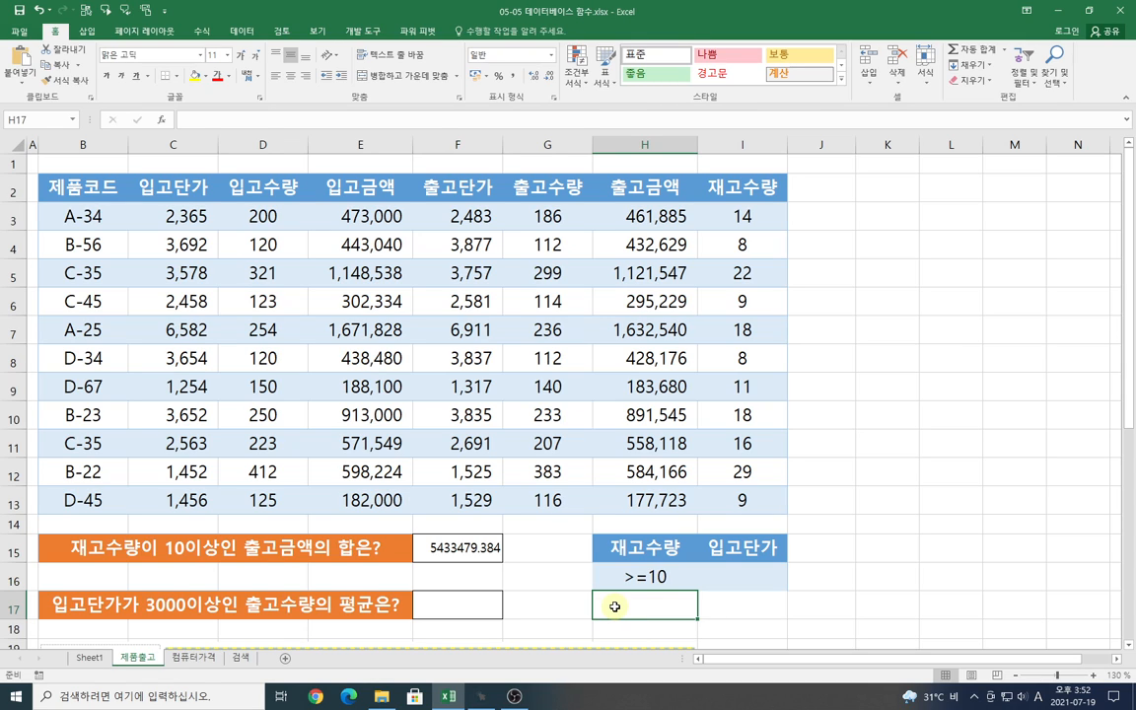
click(111, 606)
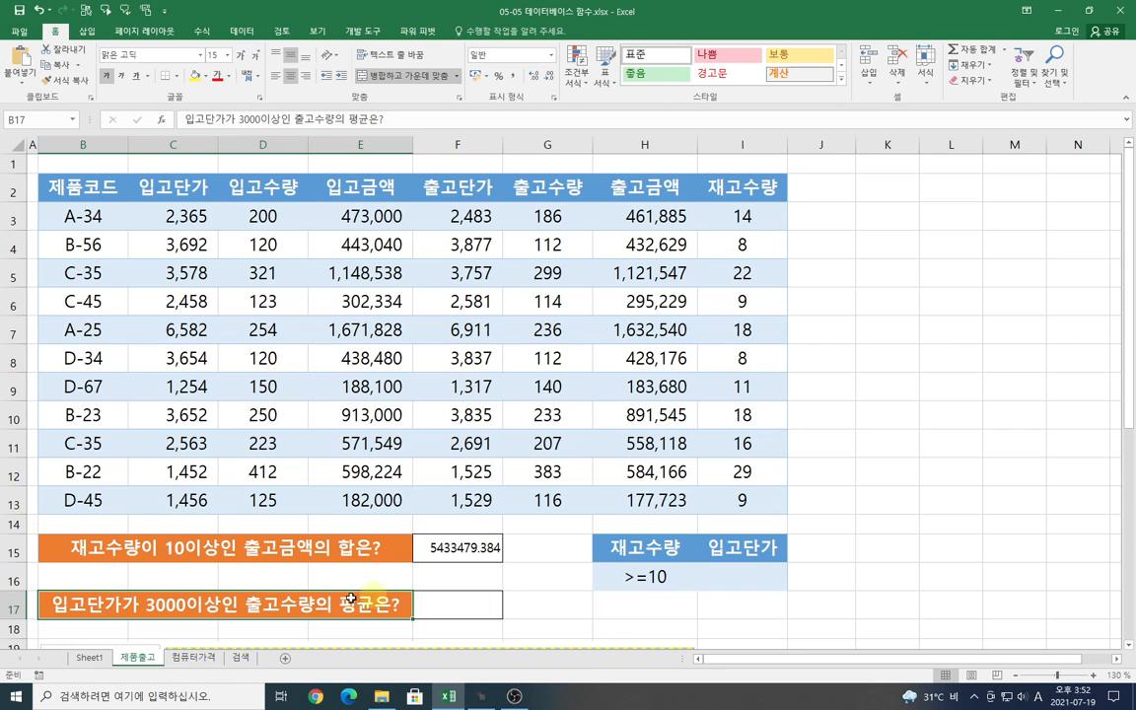
click(466, 608)
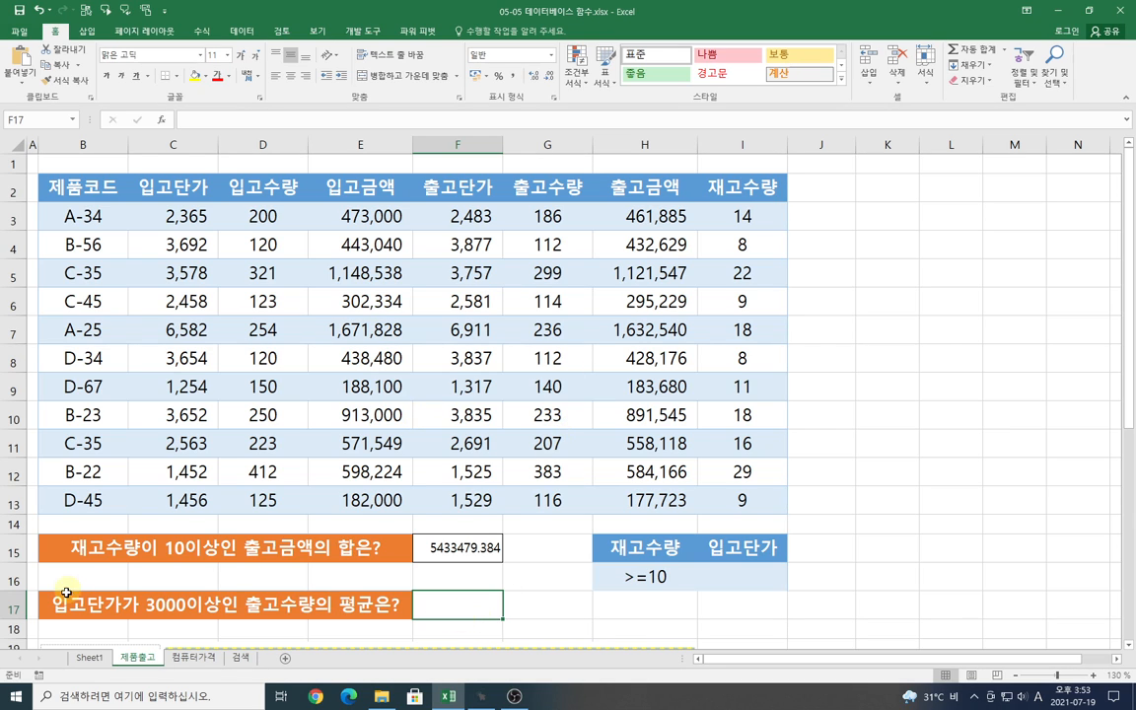
click(729, 555)
click(745, 577)
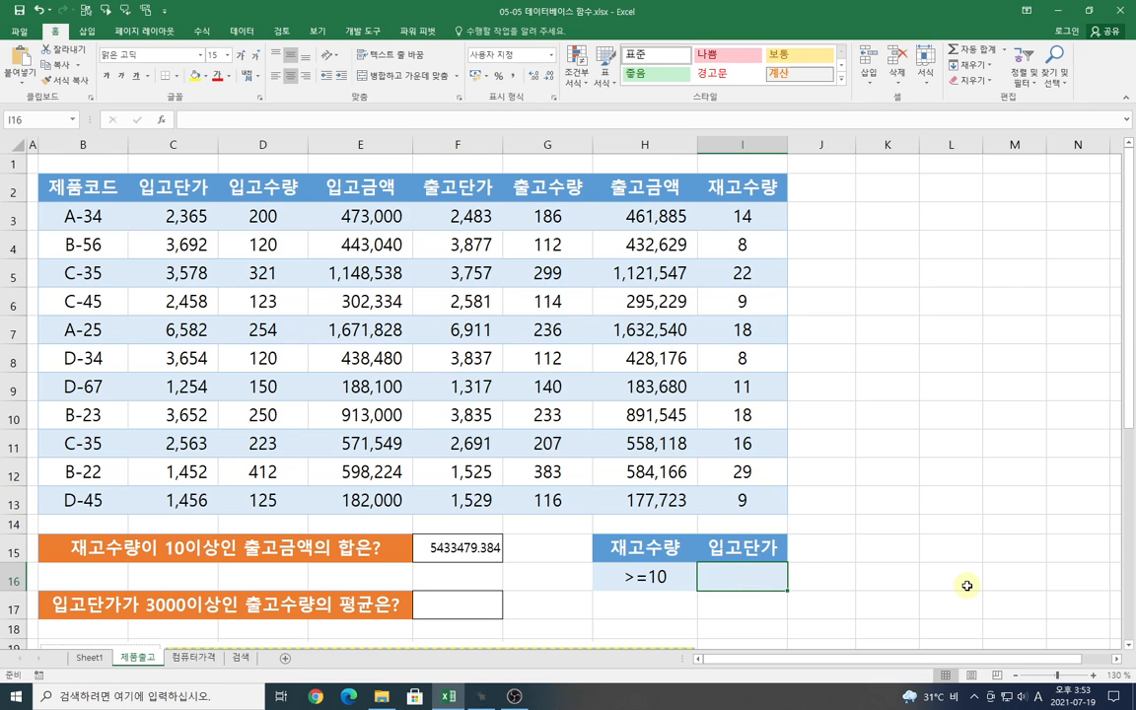
text(>=)
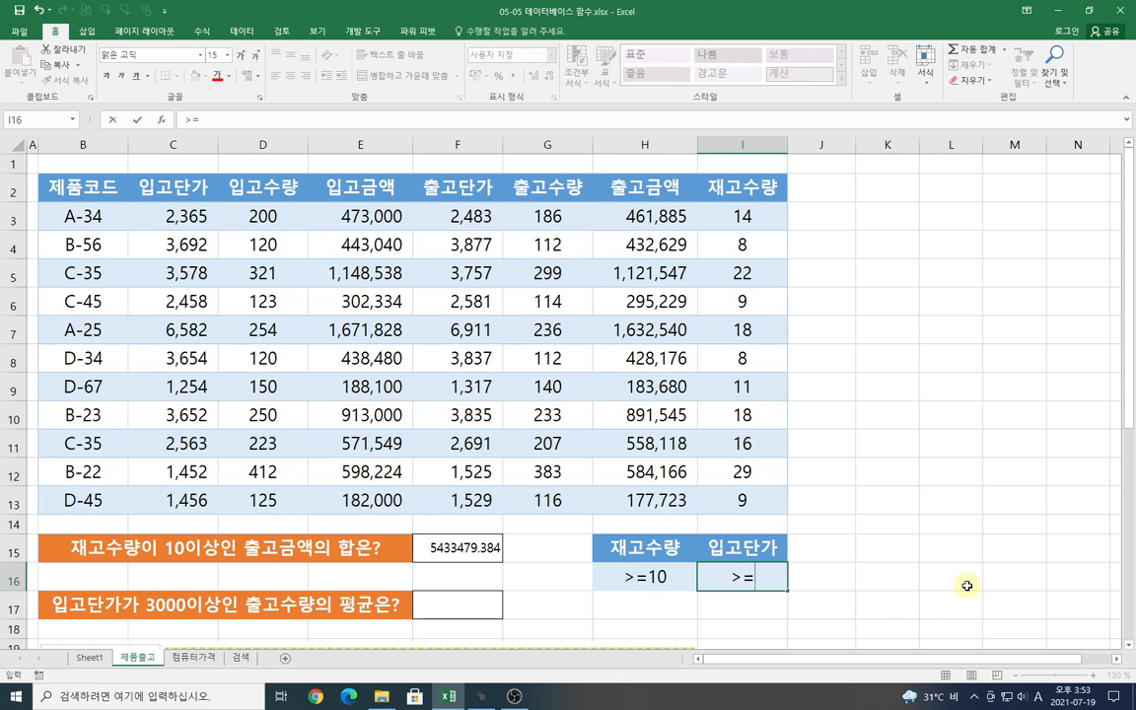
text(3000)
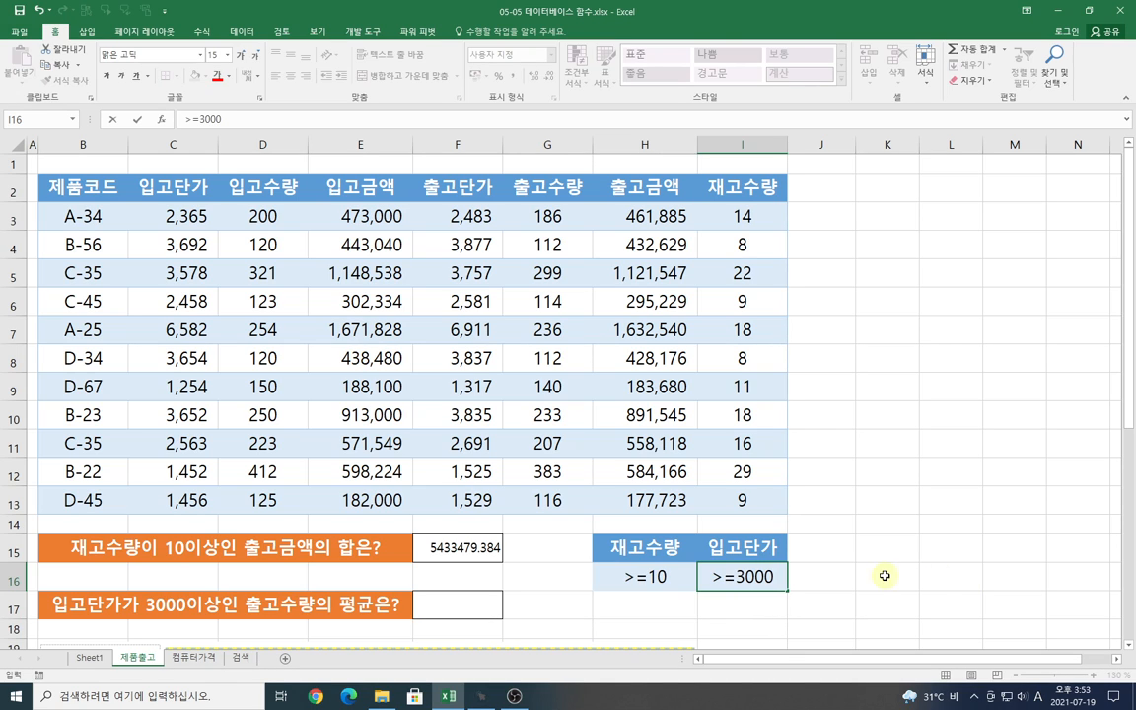
click(884, 575)
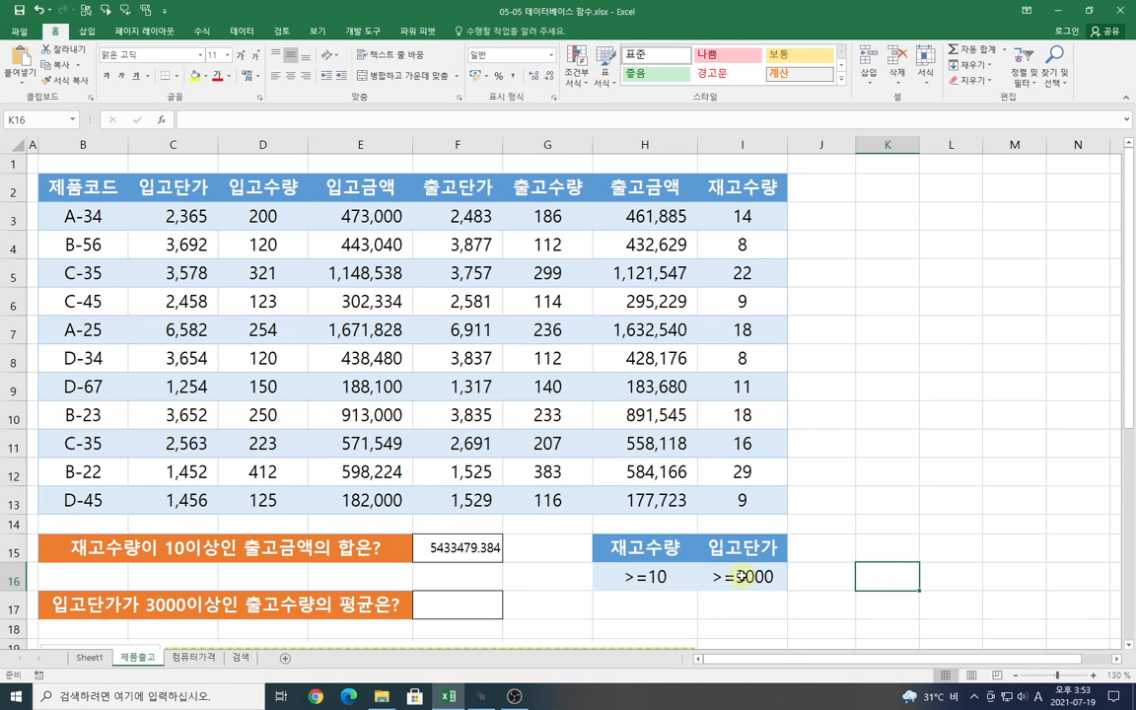
click(742, 575)
click(645, 608)
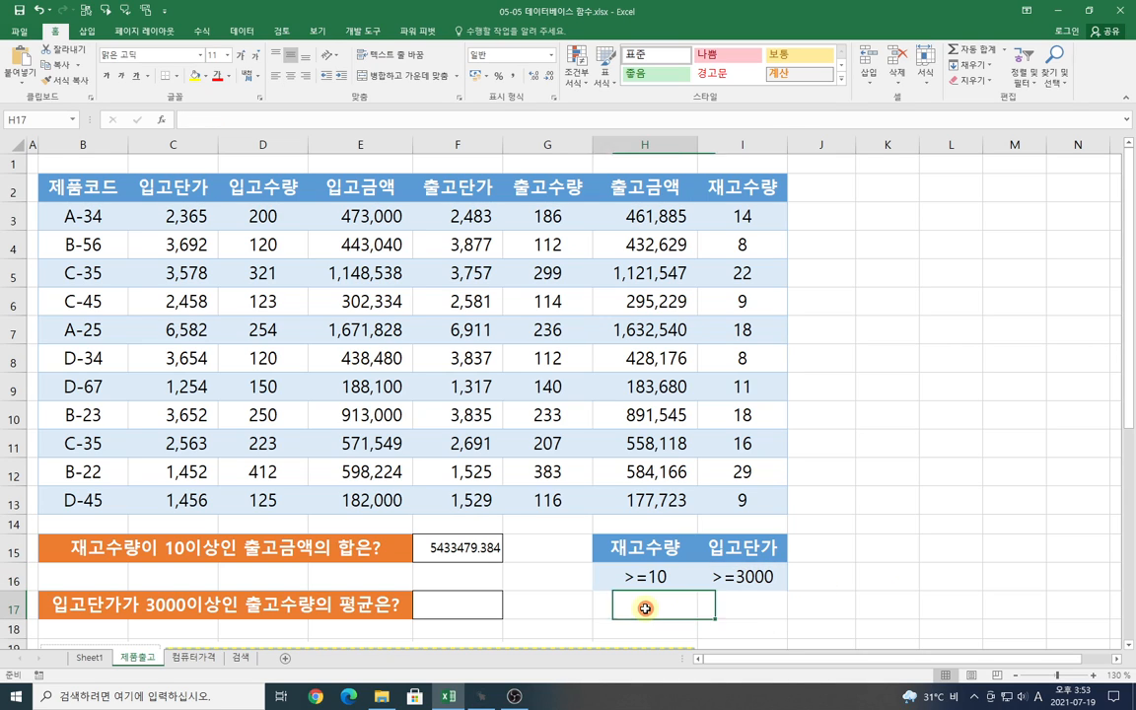
click(760, 616)
click(627, 608)
click(746, 610)
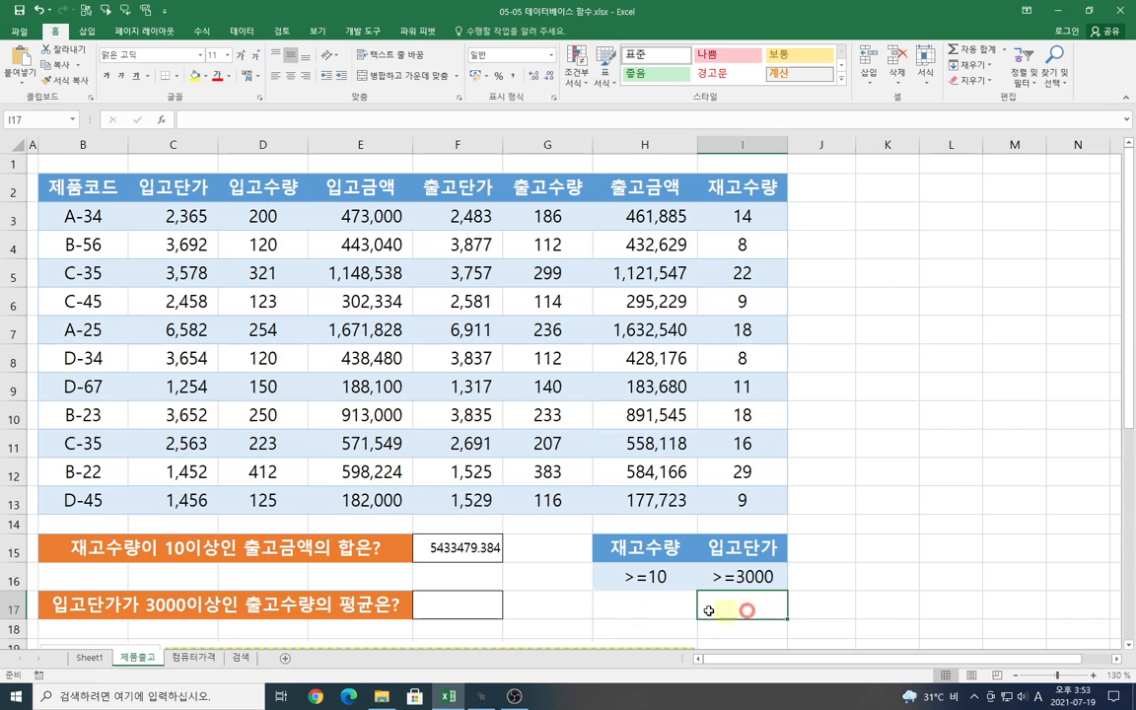
- Start a DAVERAGE formula in F17 and open its function arguments
click(467, 606)
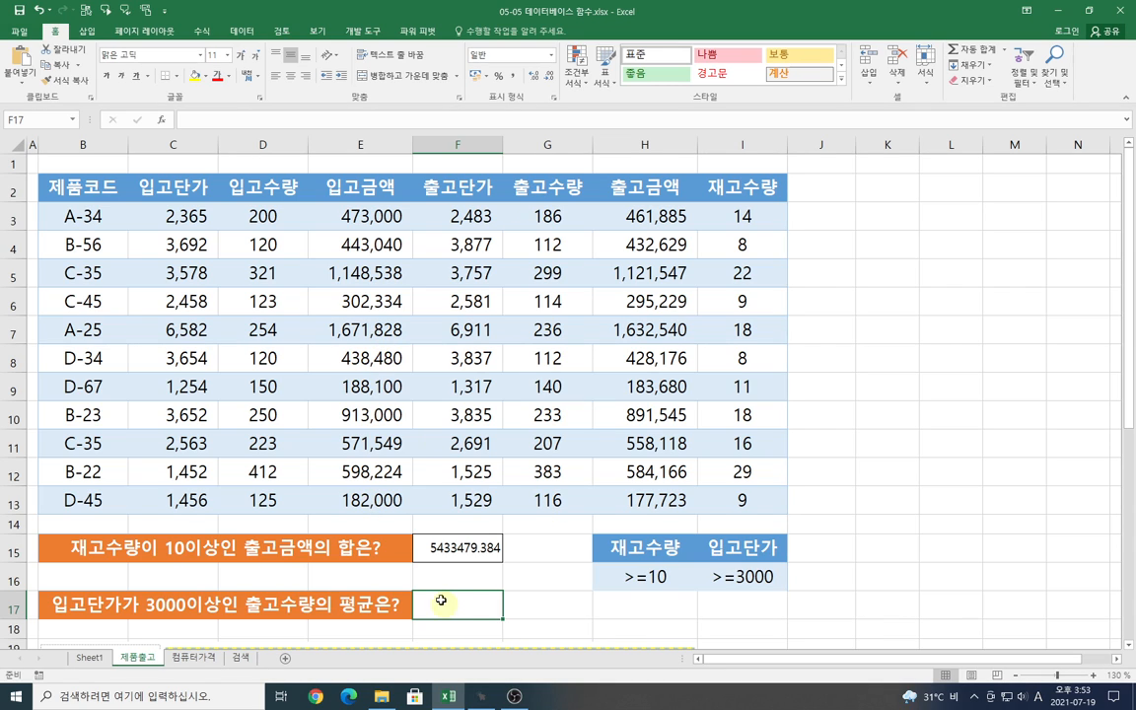
text(=a)
key(BackSpace)
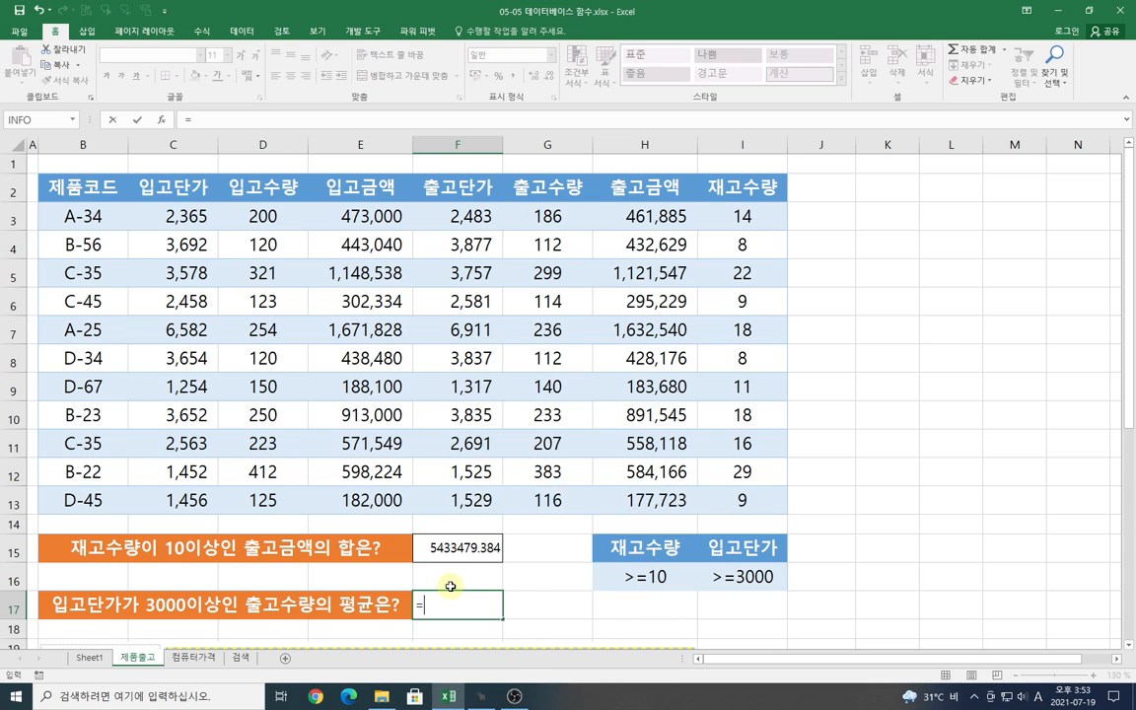
text(dav)
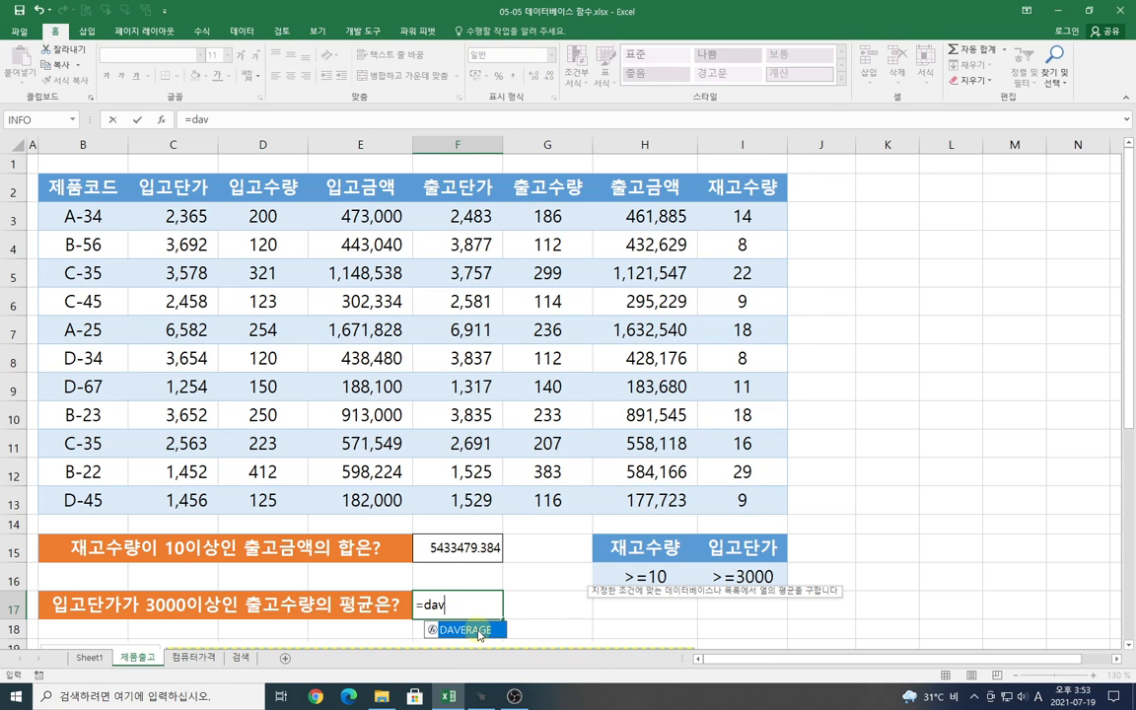
double_click(466, 595)
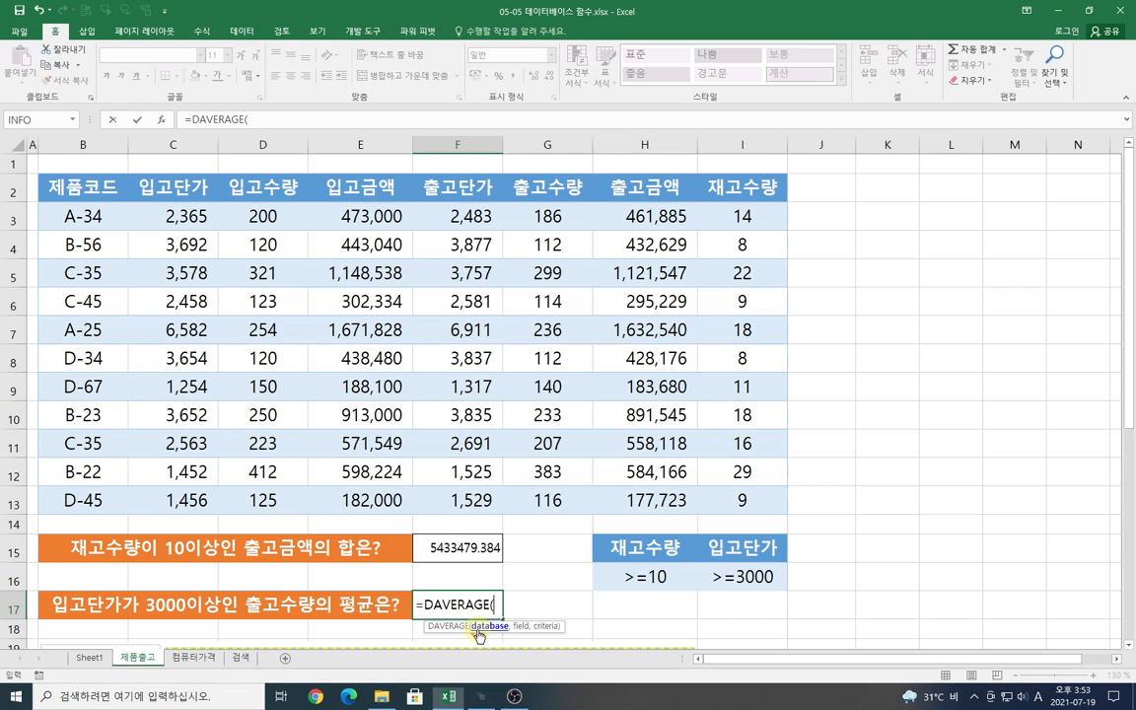
click(161, 119)
drag(842, 215, 789, 246)
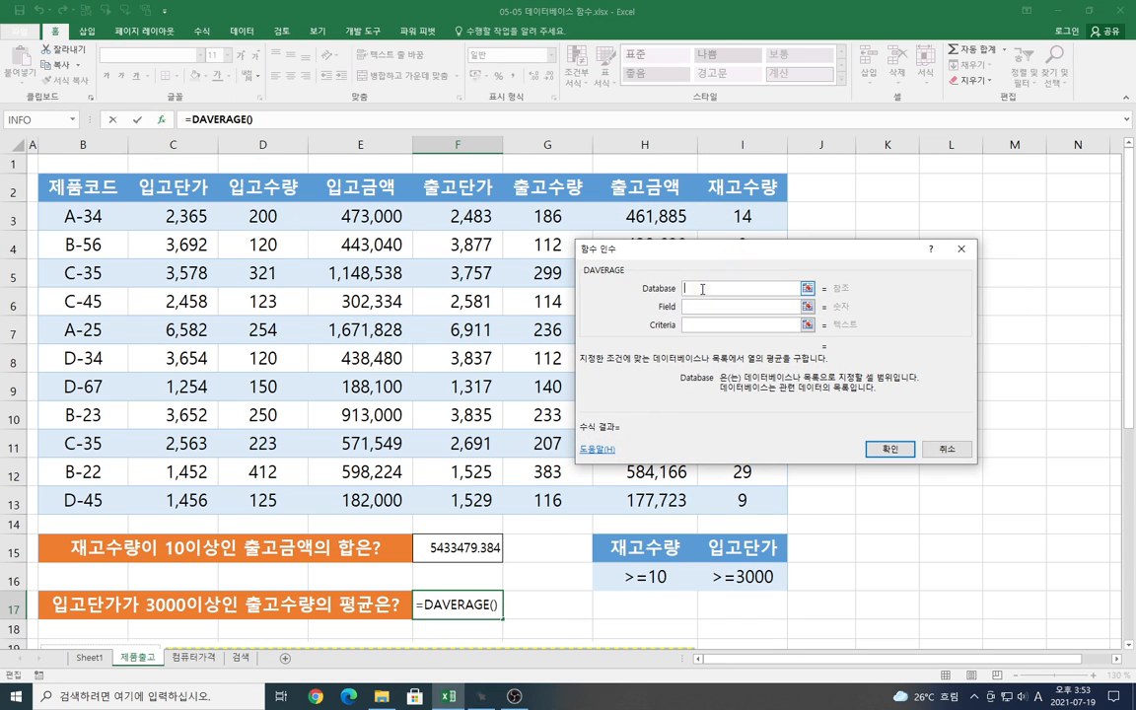
- Set the DAVERAGE Database argument to B2:I13 and the Field argument to the 출고수량 heading cell G2
drag(78, 183, 739, 501)
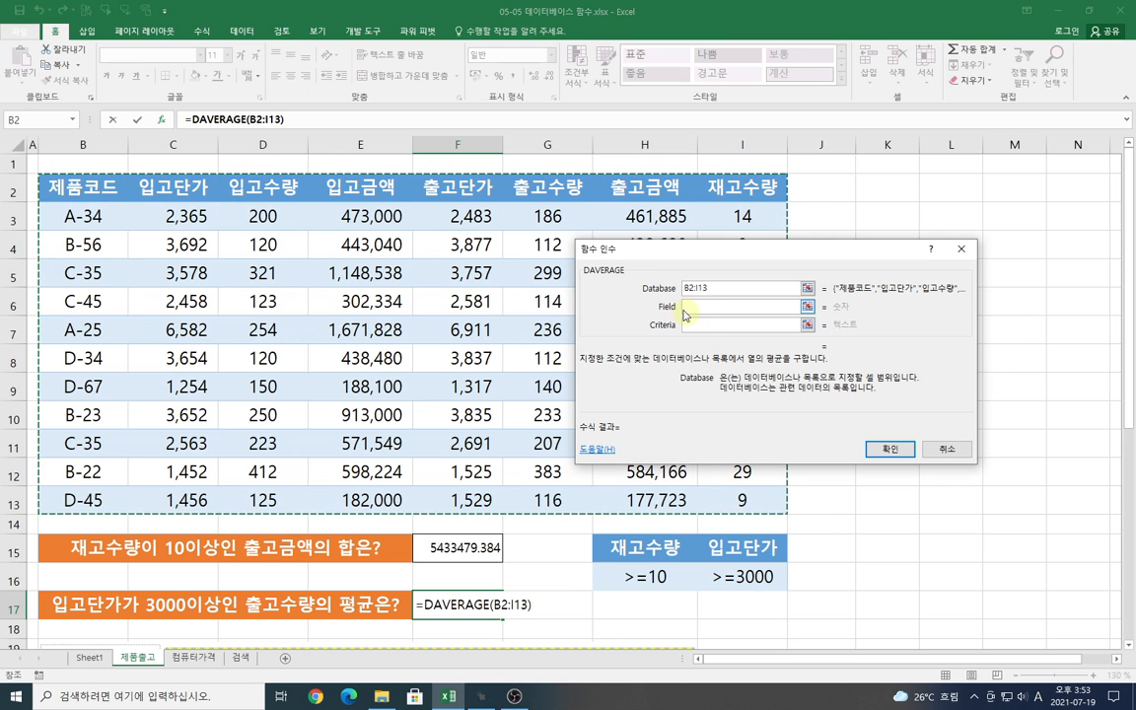
click(742, 304)
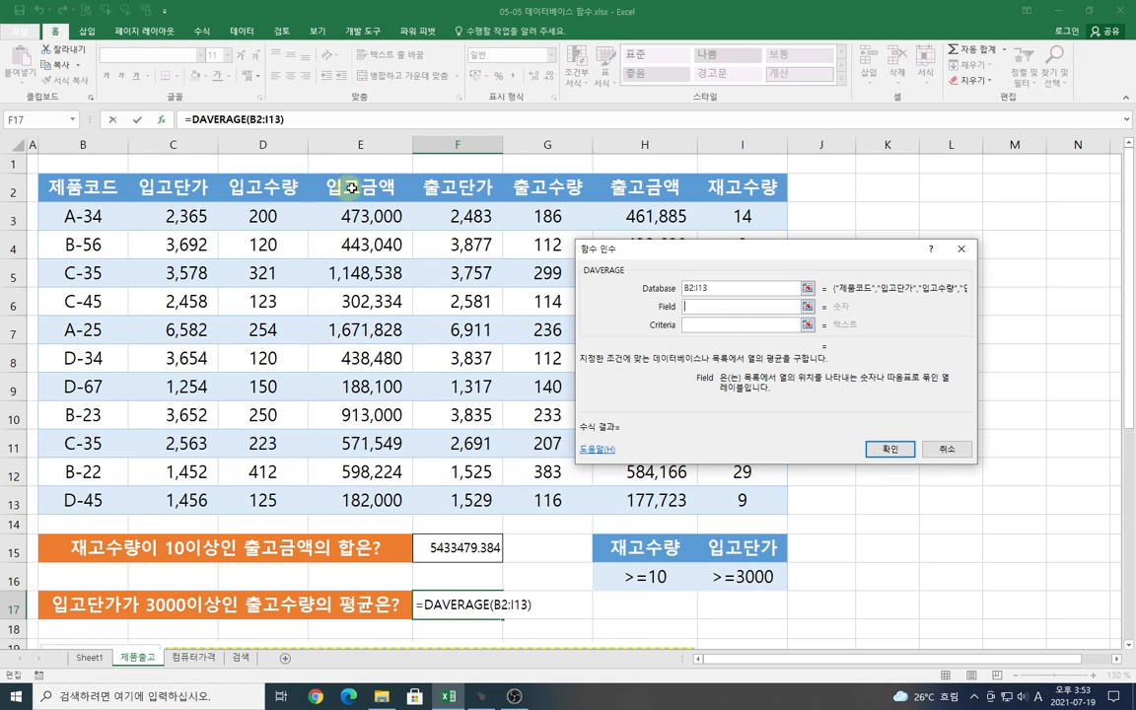
click(550, 189)
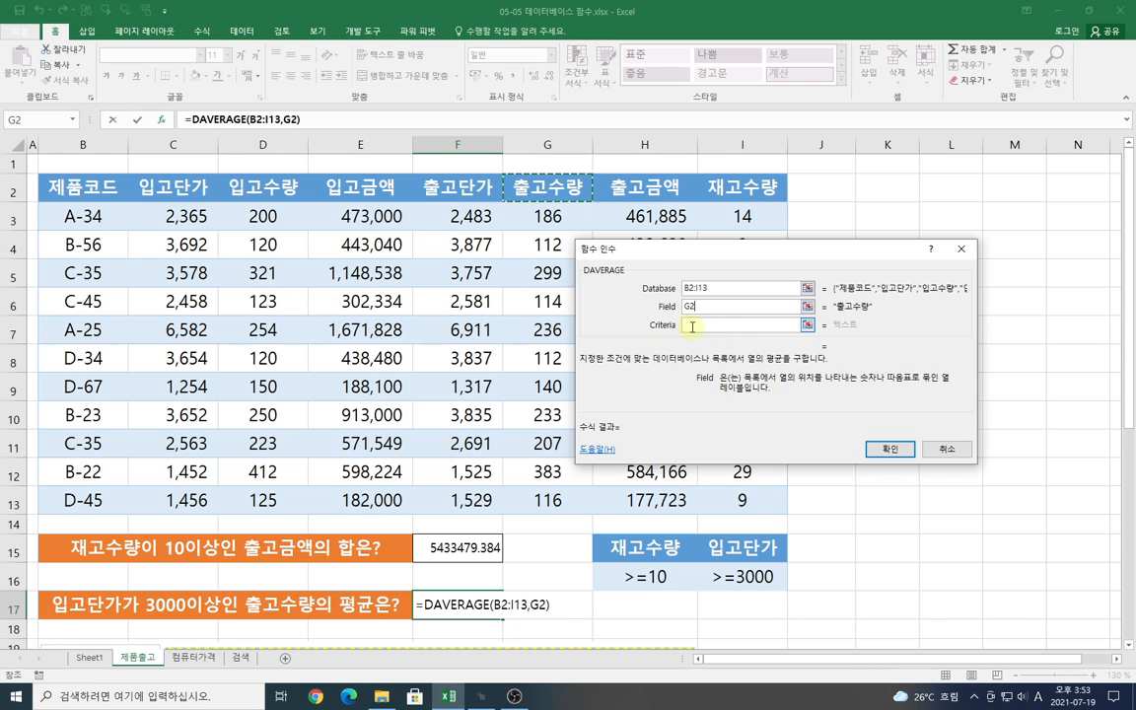
- Set the DAVERAGE Criteria argument to I15:I16 and complete the formula in F17
click(693, 325)
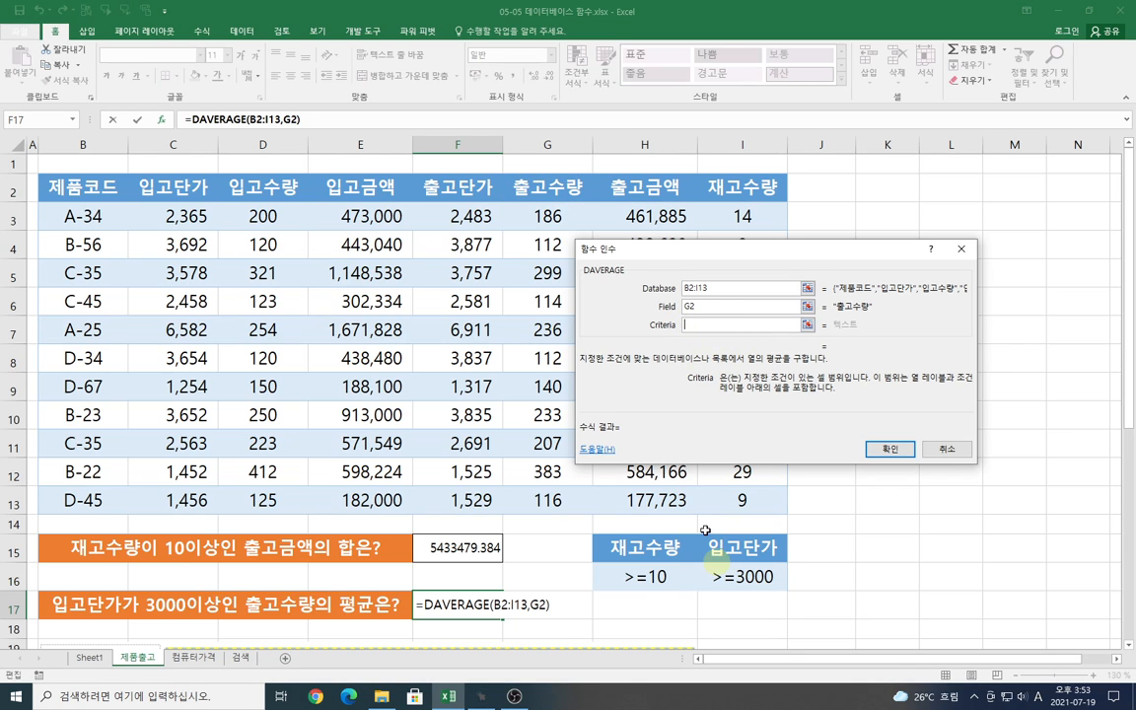
drag(746, 548, 753, 574)
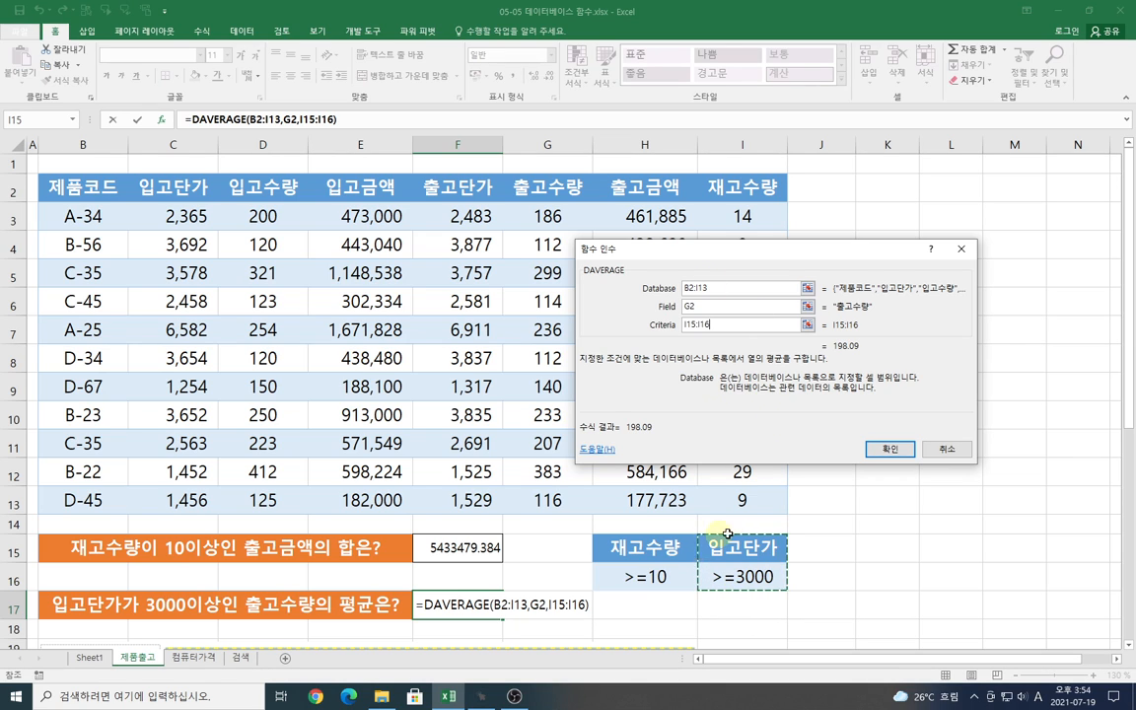
click(898, 451)
click(557, 551)
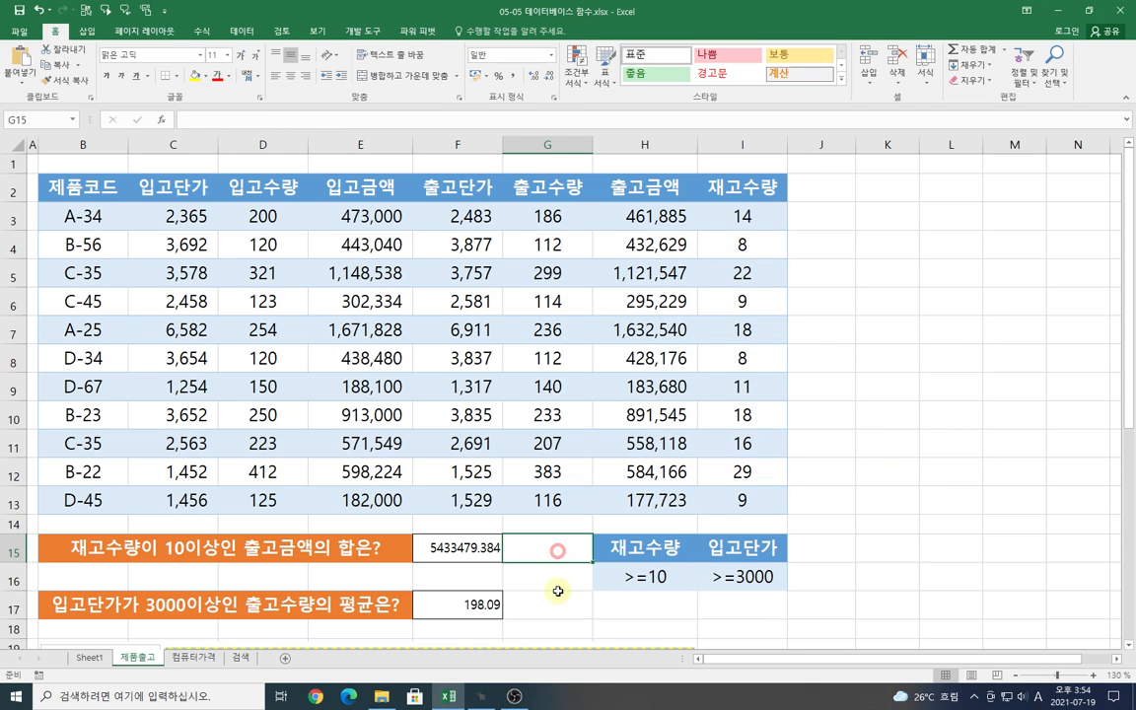
click(558, 593)
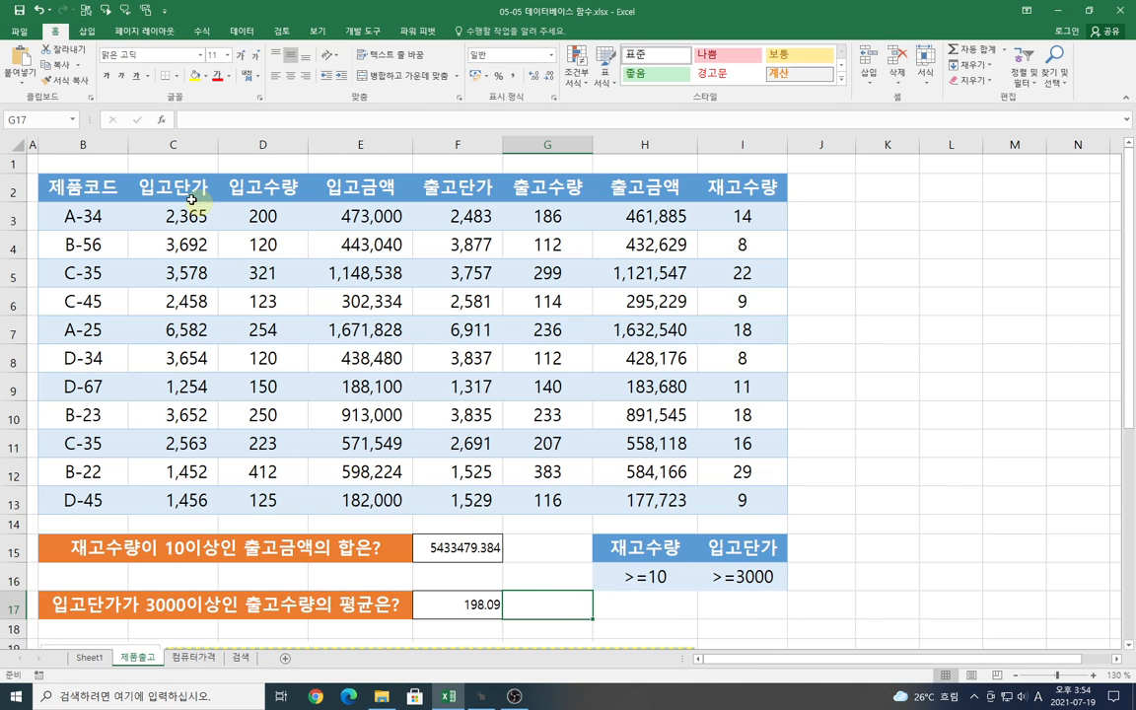
drag(106, 181, 743, 464)
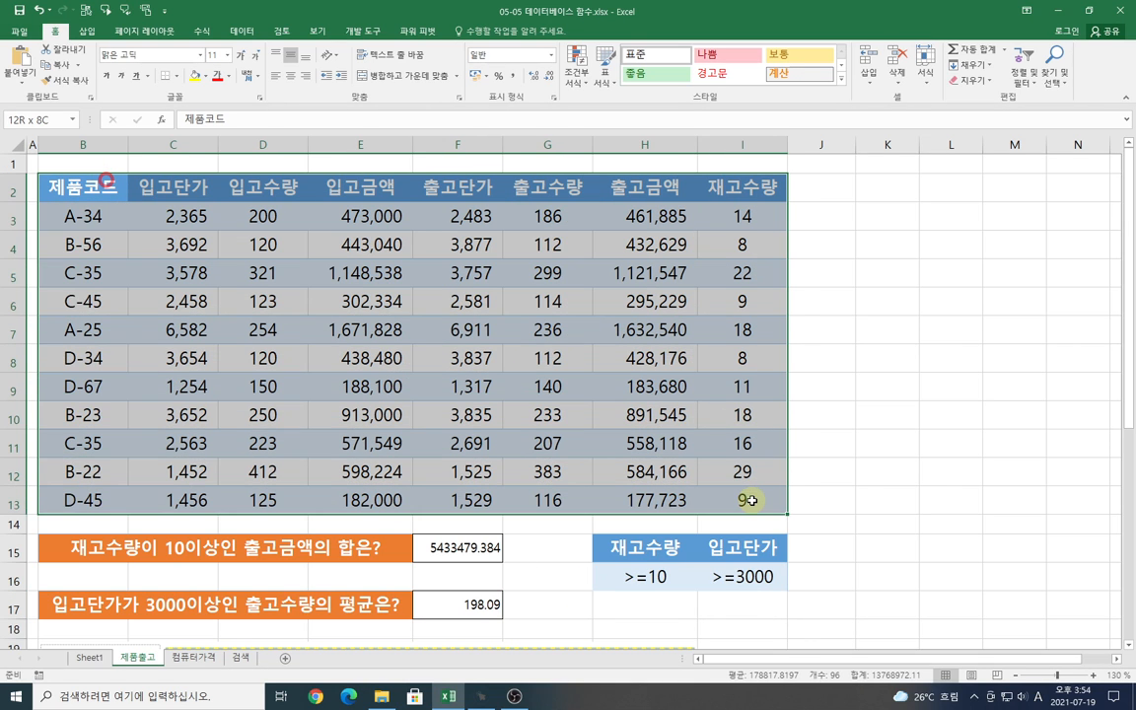
click(854, 475)
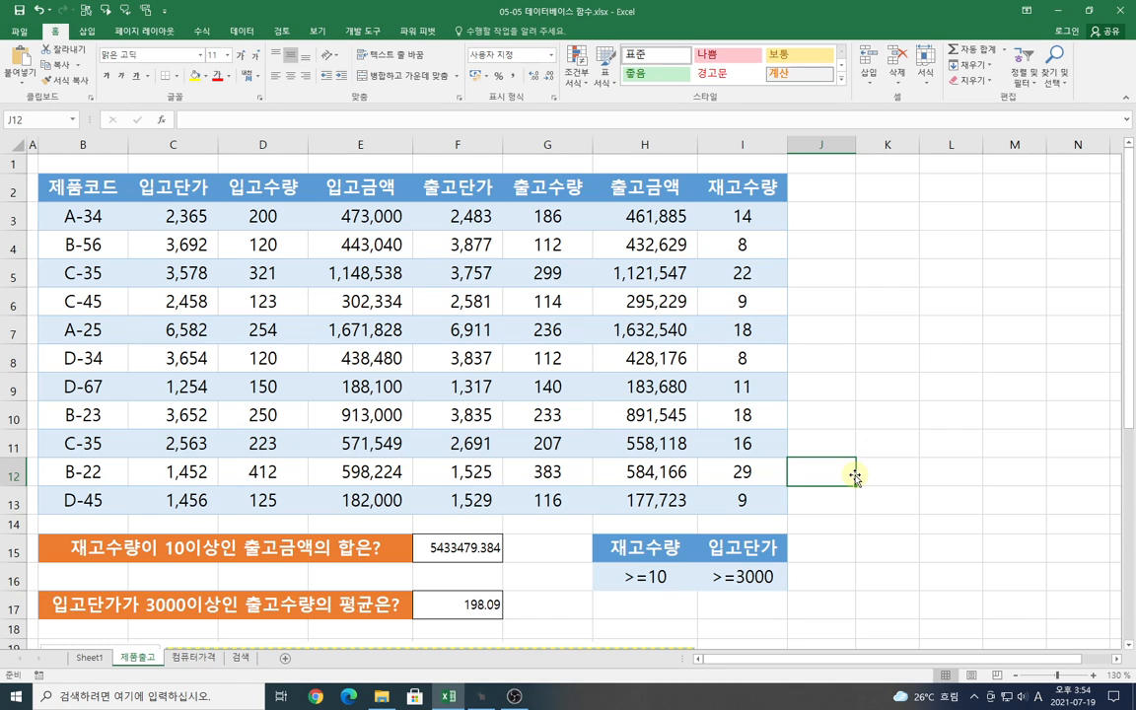
click(850, 432)
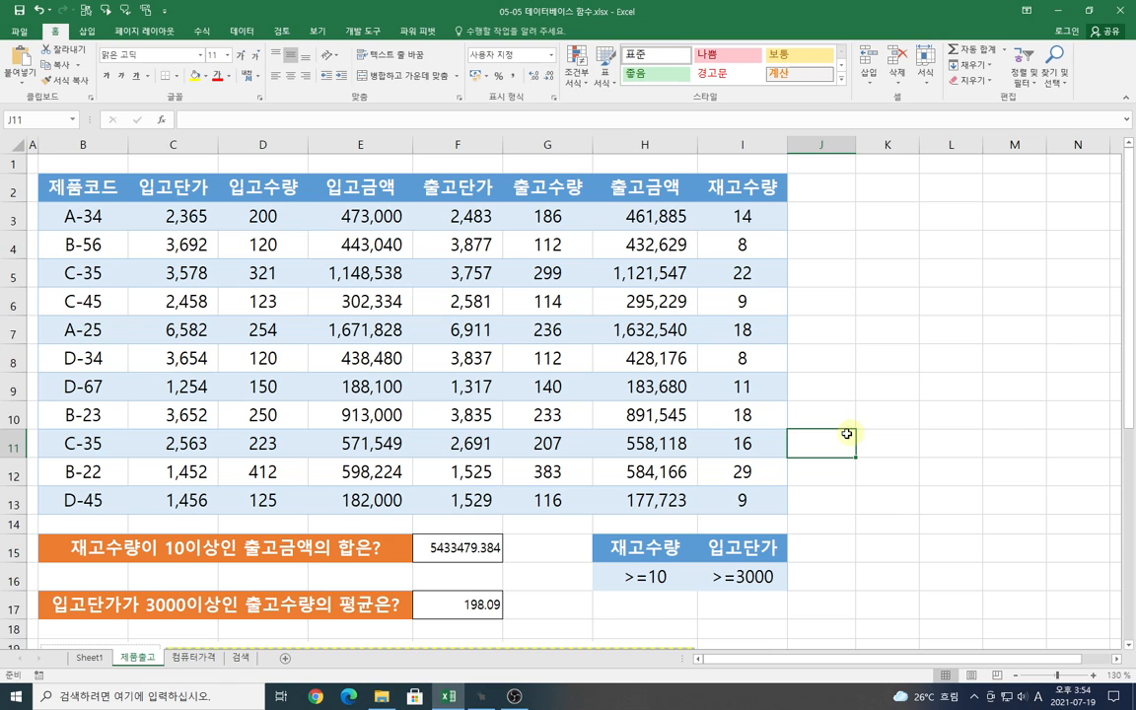
- Open the 컴퓨터가격 sheet and examine the count questions in rows 14 and 16 and the 가격 column they draw on
click(204, 660)
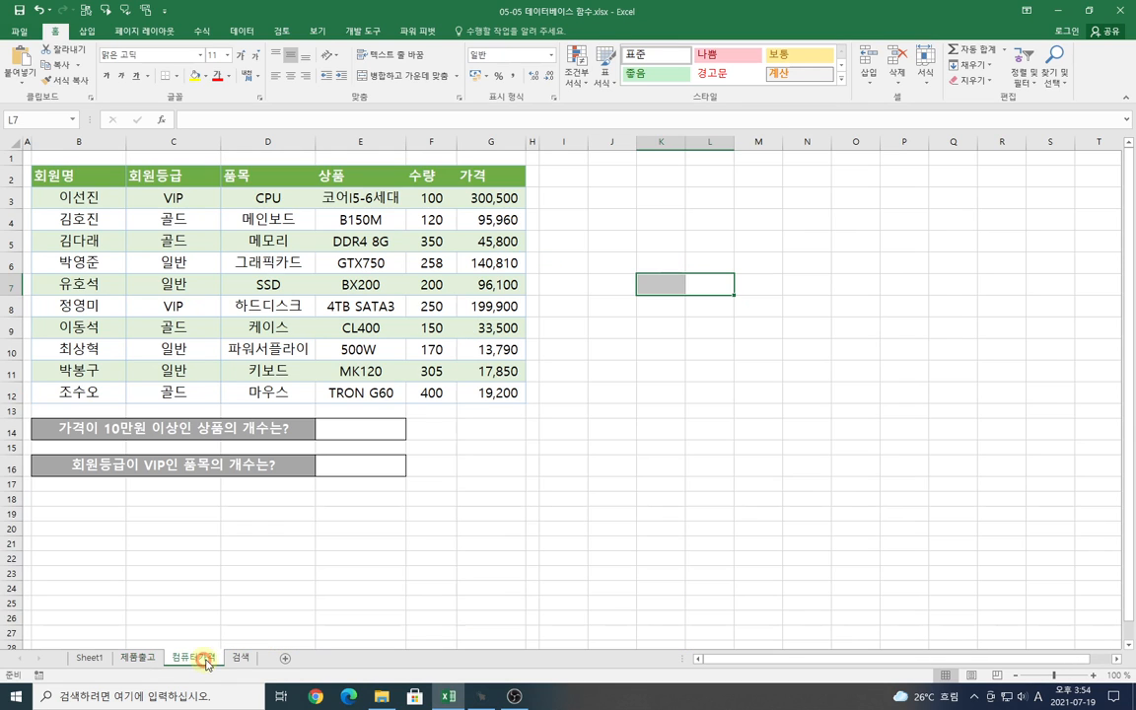
click(614, 410)
click(613, 284)
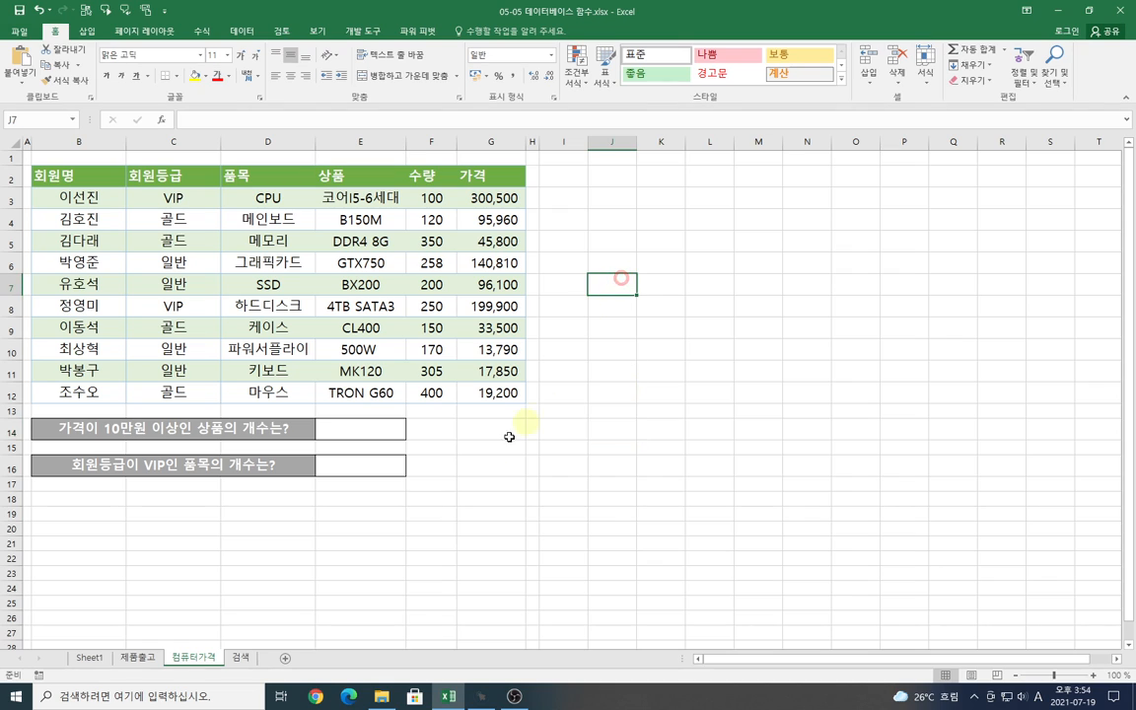
click(568, 549)
click(346, 427)
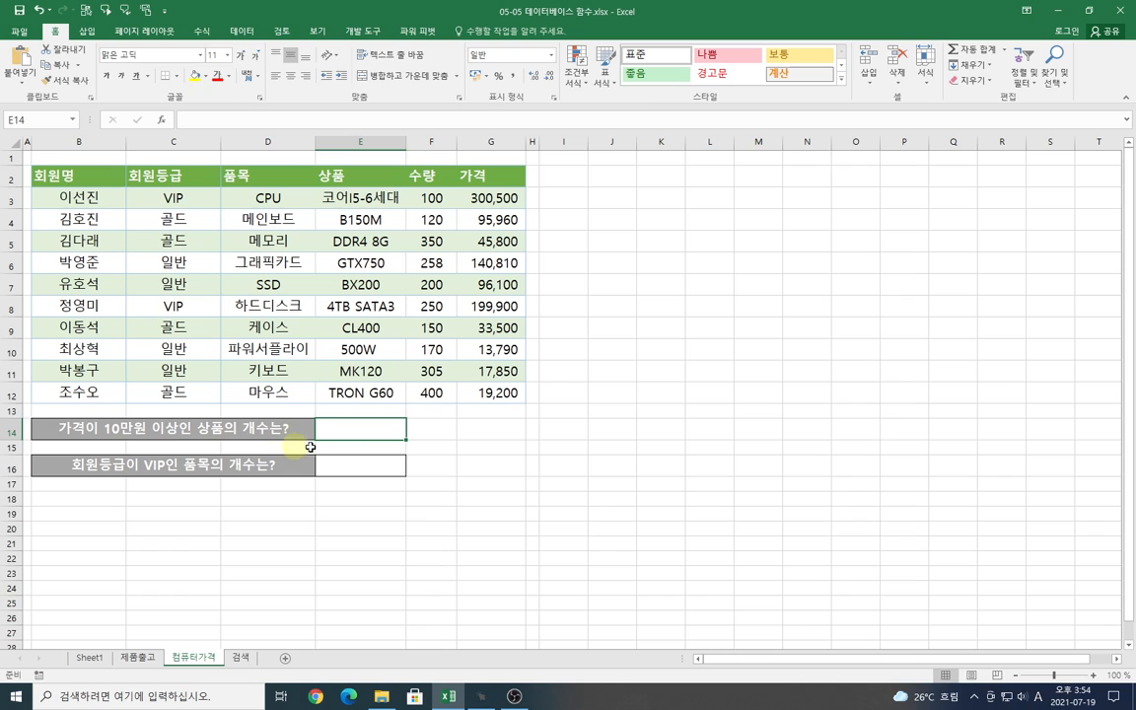
click(465, 432)
click(353, 430)
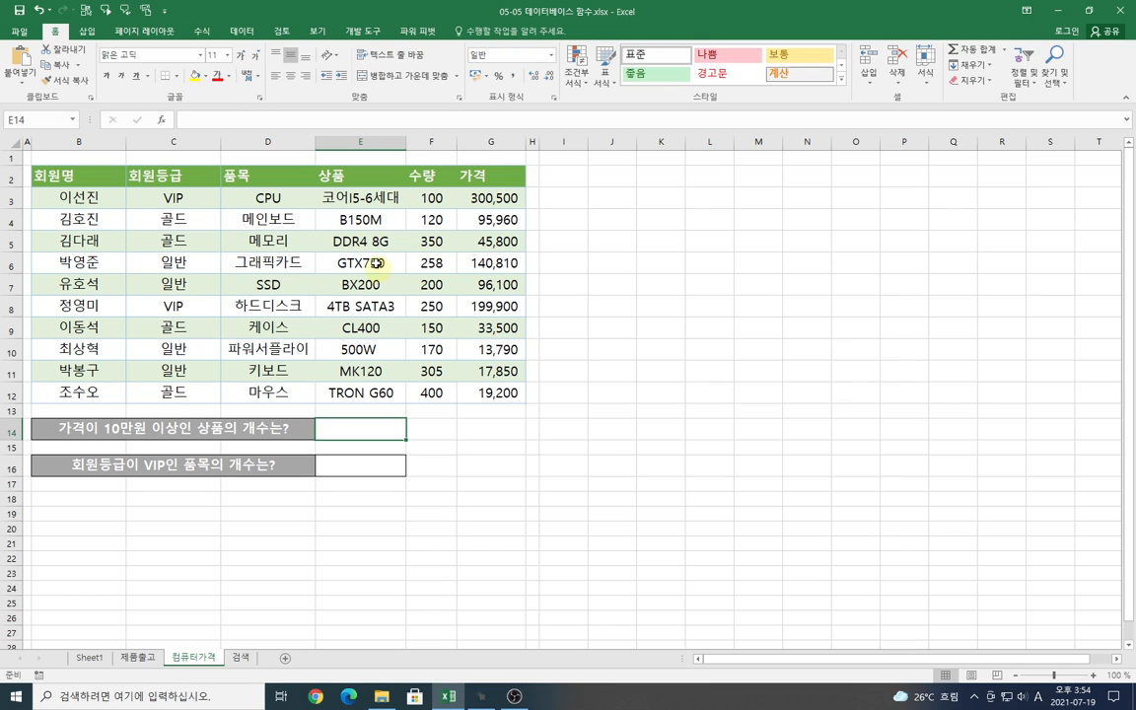
drag(500, 197, 502, 392)
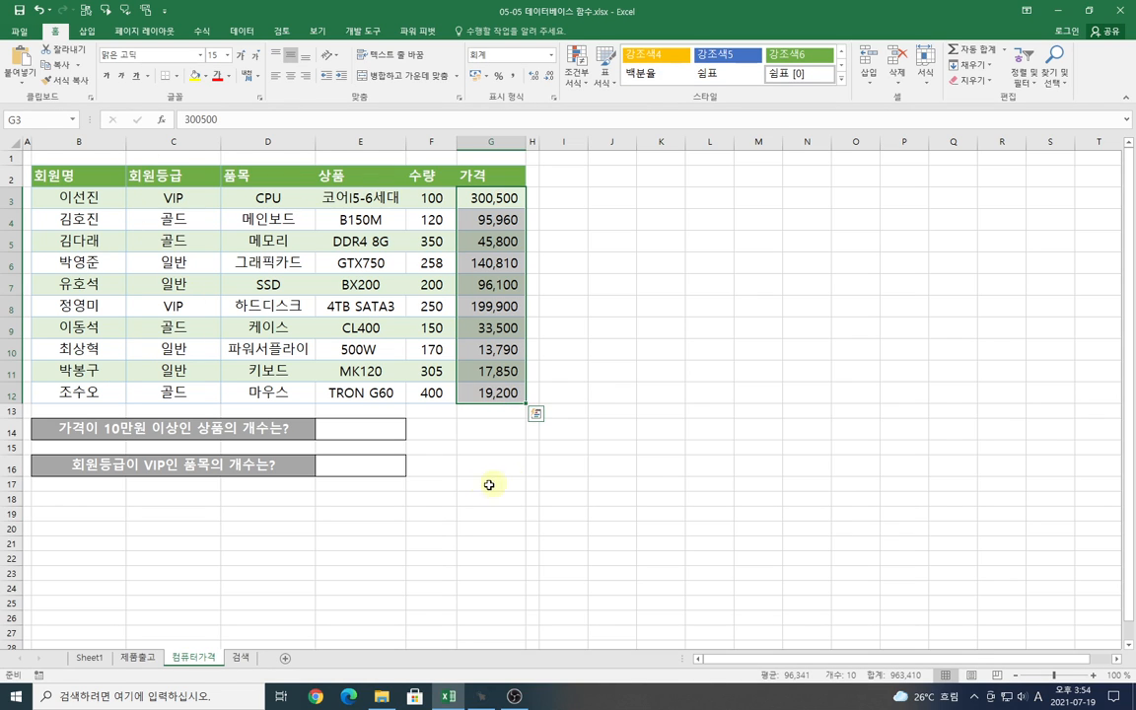
click(518, 467)
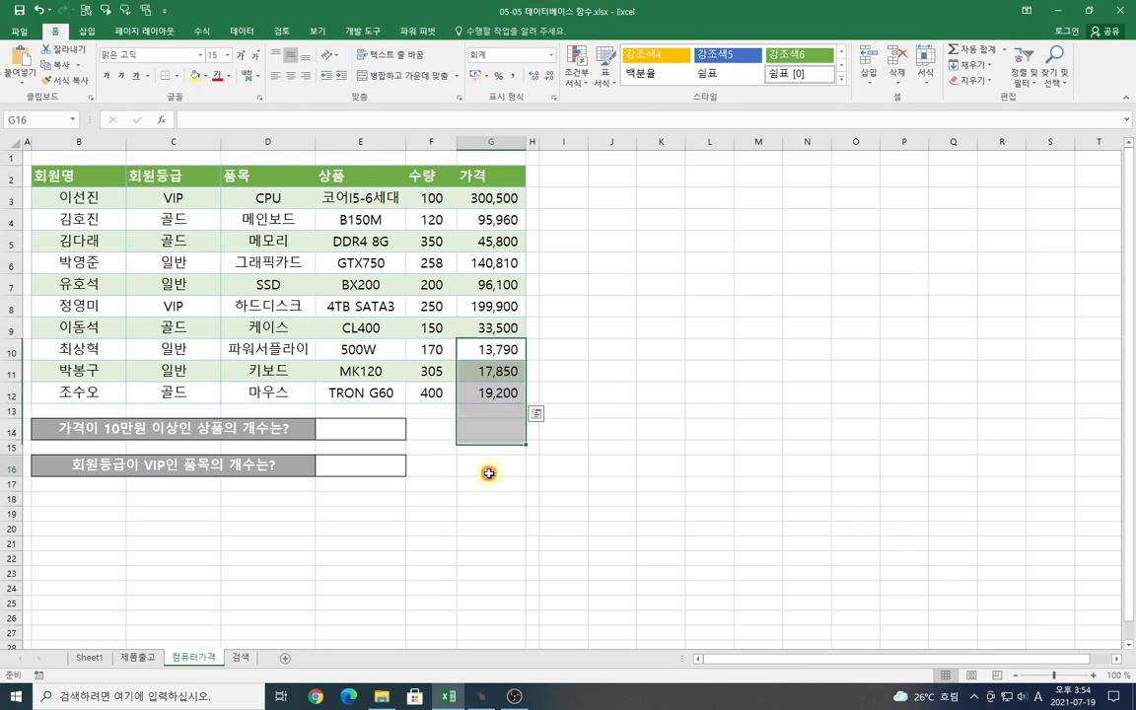
click(241, 433)
click(281, 463)
click(474, 426)
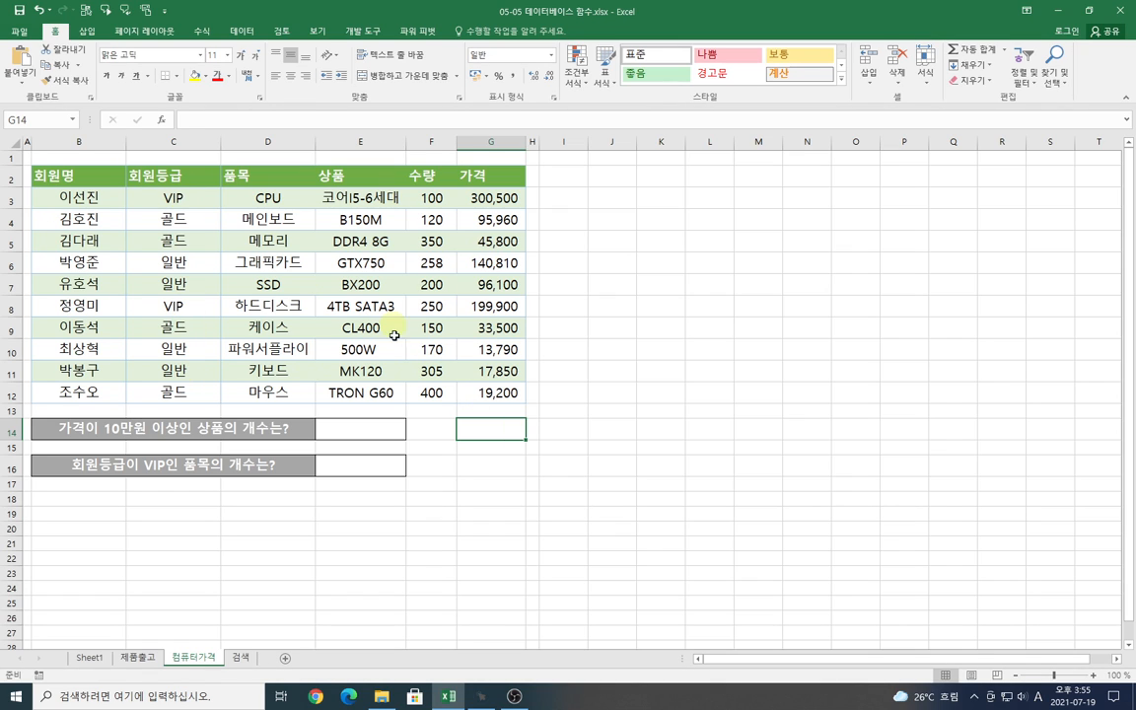
click(362, 430)
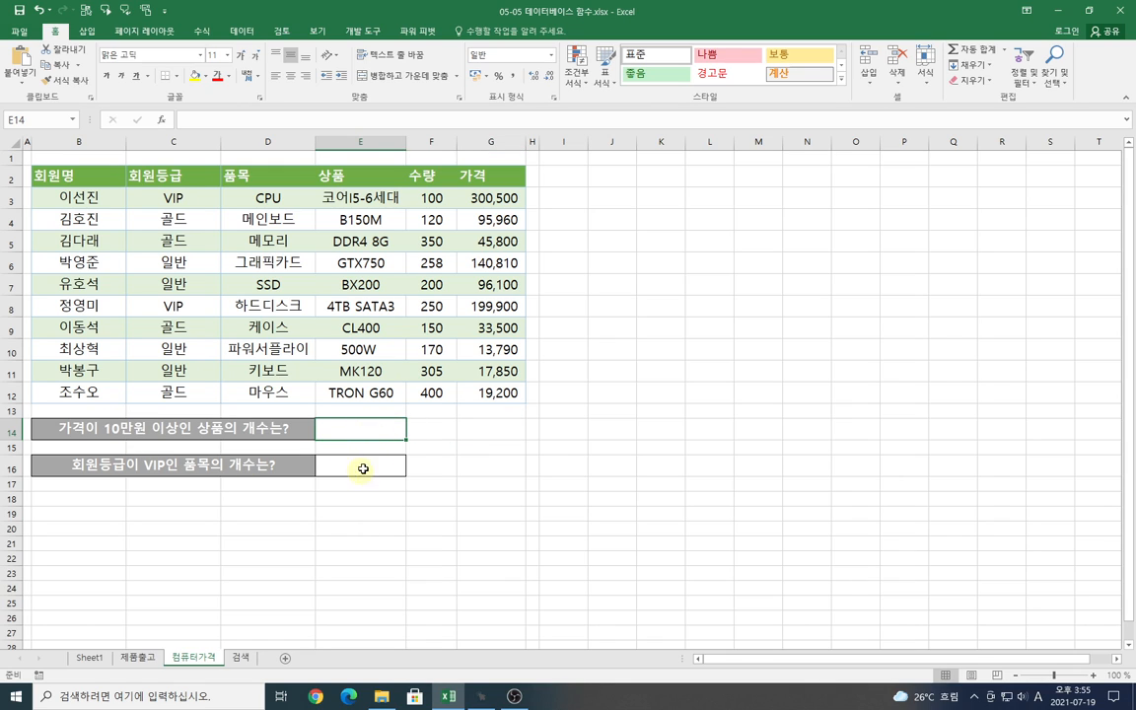
click(512, 452)
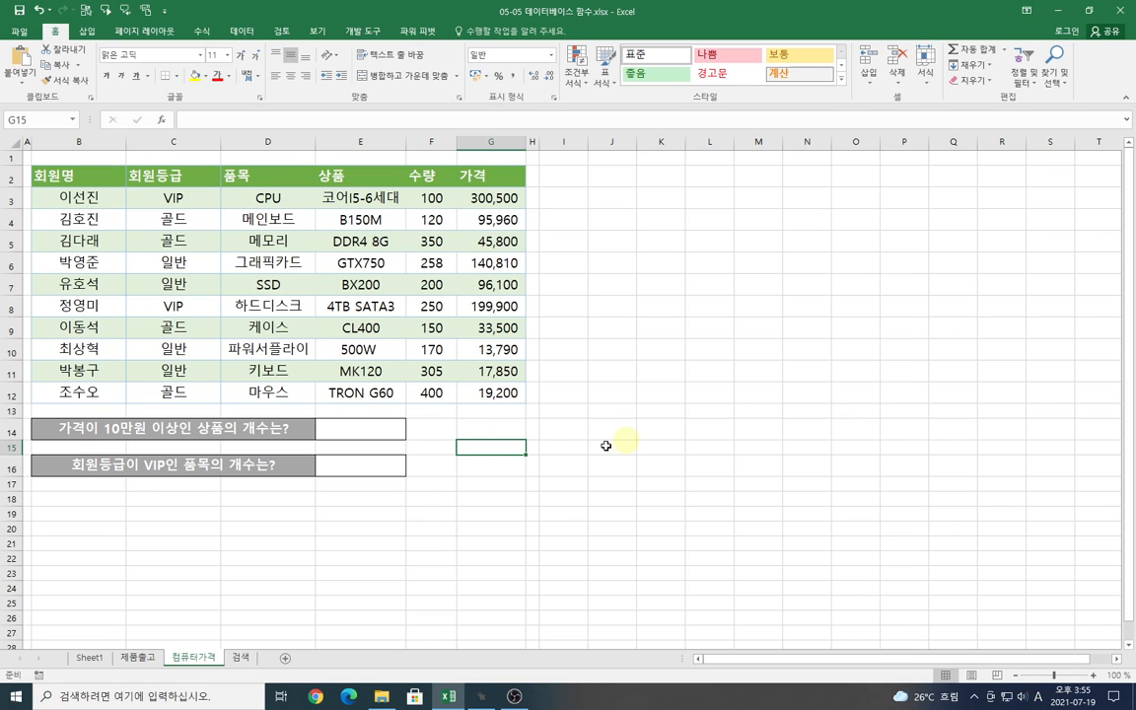
drag(492, 431, 494, 449)
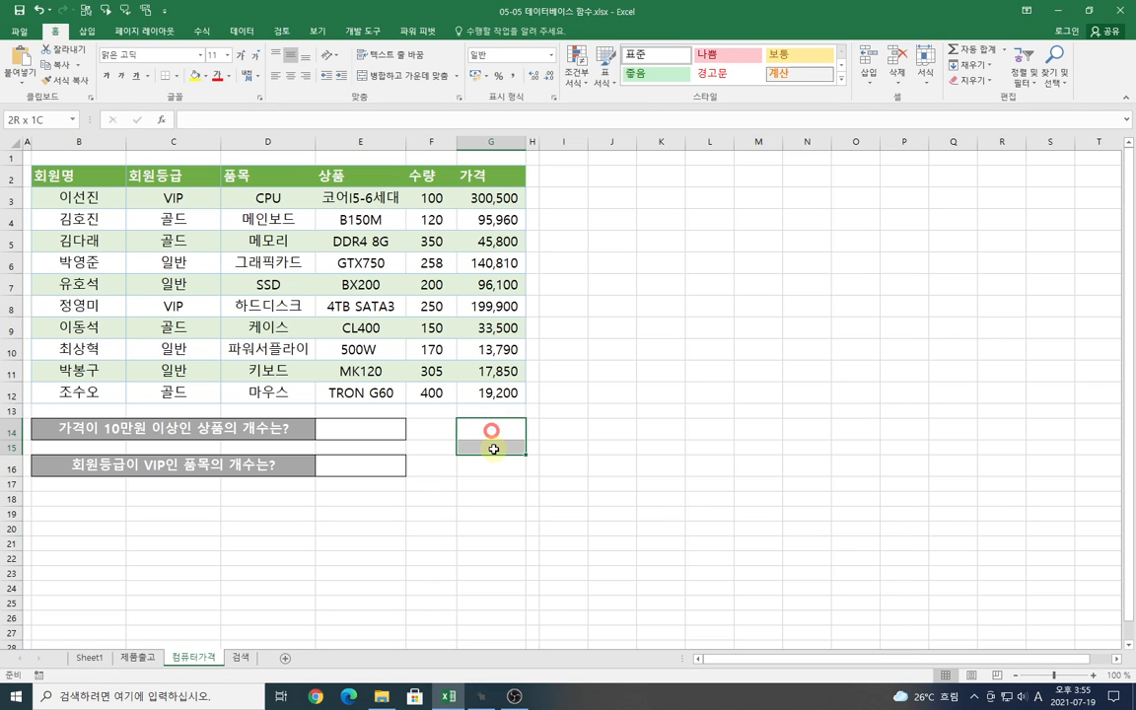
click(601, 447)
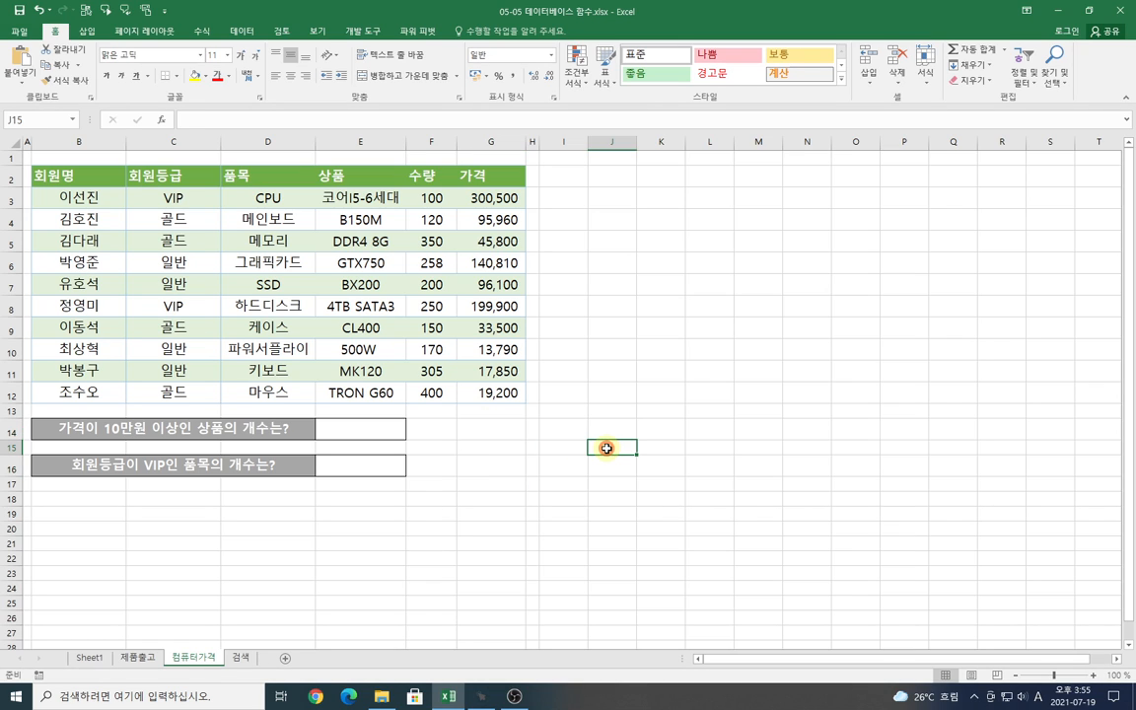
- Build a criteria range in G14:G15 from a copy of the 가격 heading in G2 and the criterion >=100000
click(483, 421)
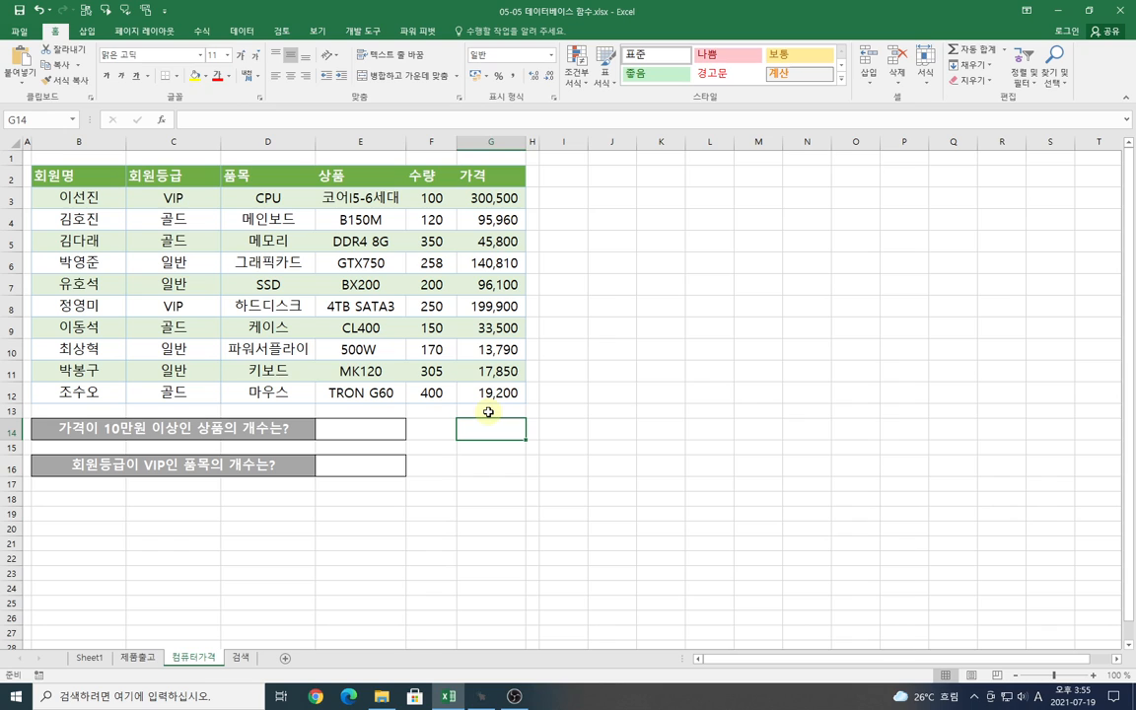
click(518, 177)
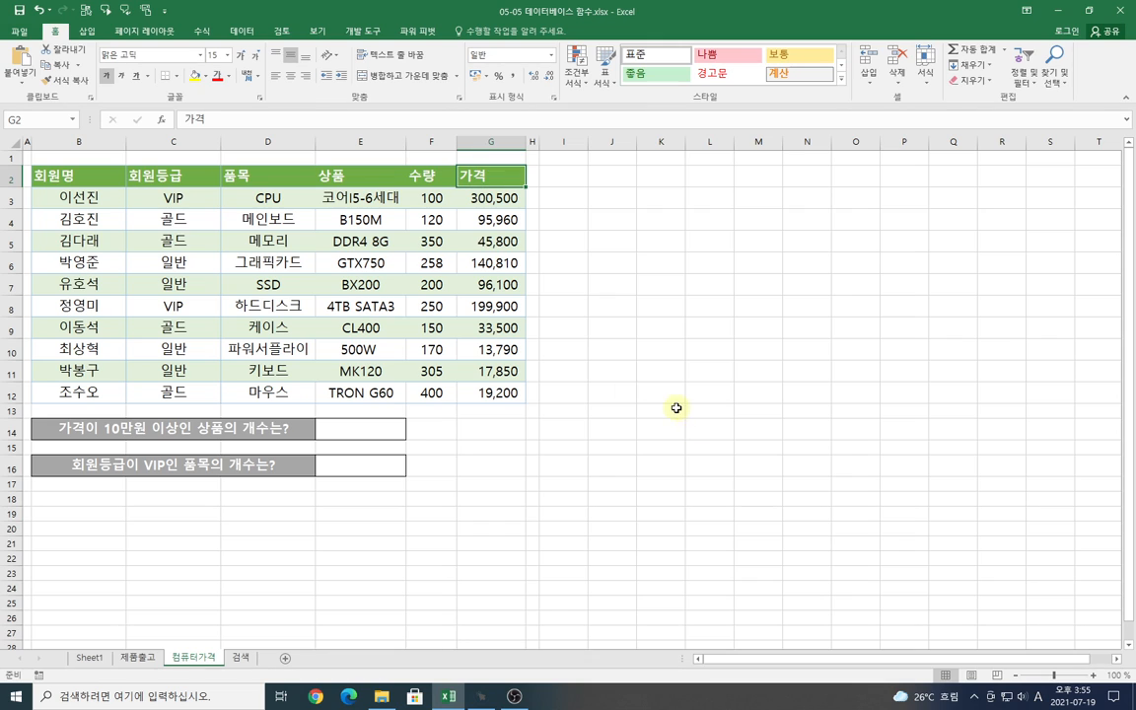
key(ctrl+c)
click(493, 428)
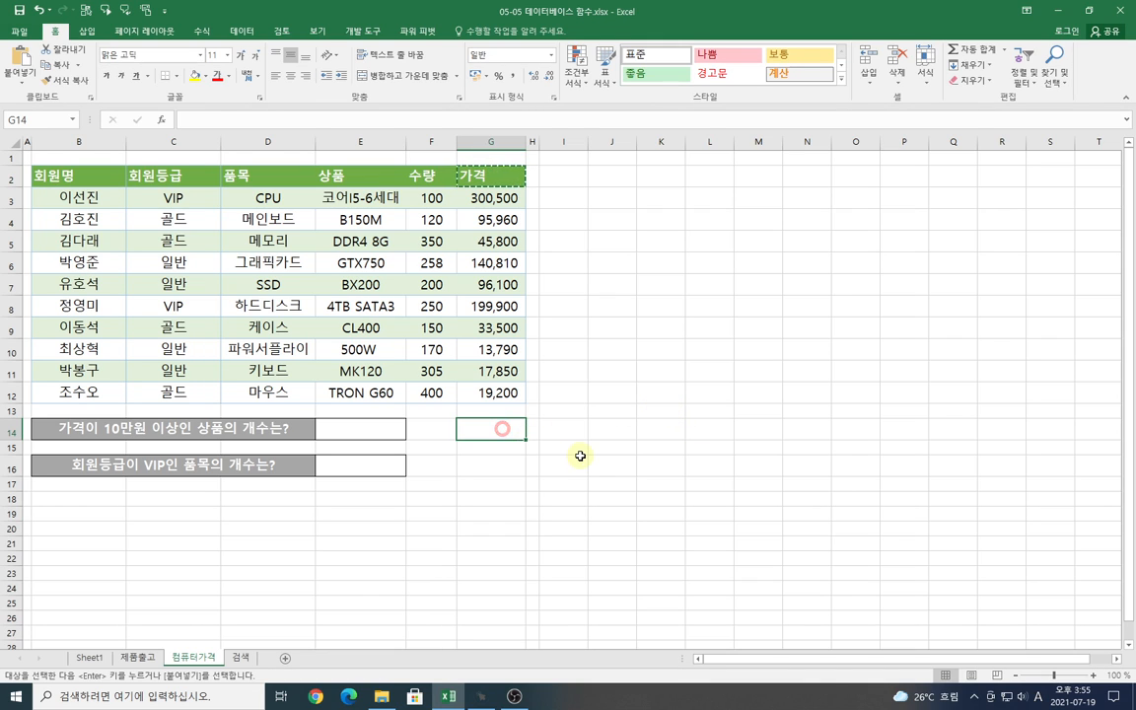
key(ctrl+v)
key(Down)
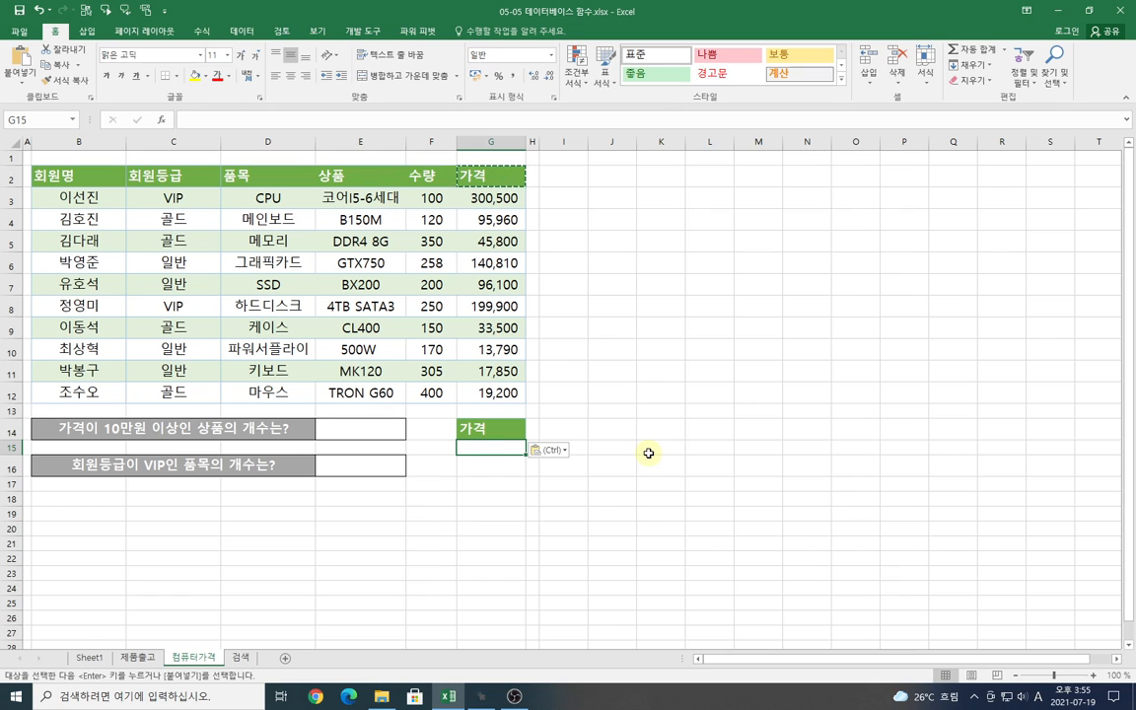
text(>=100000)
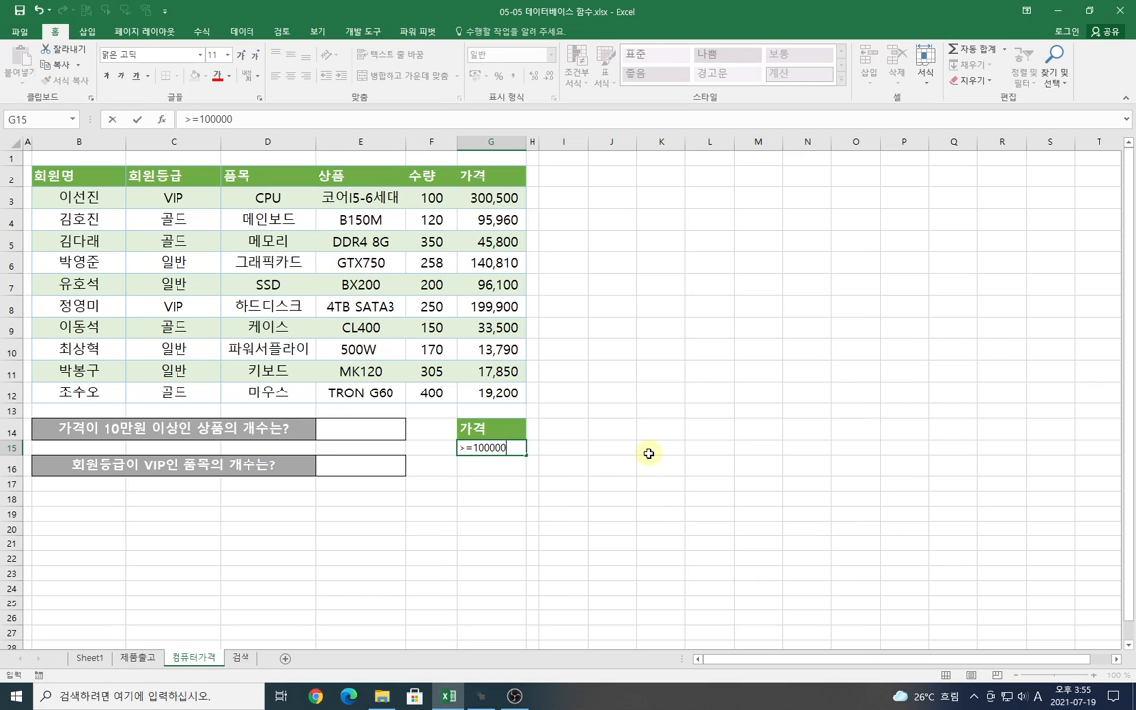
key(Return)
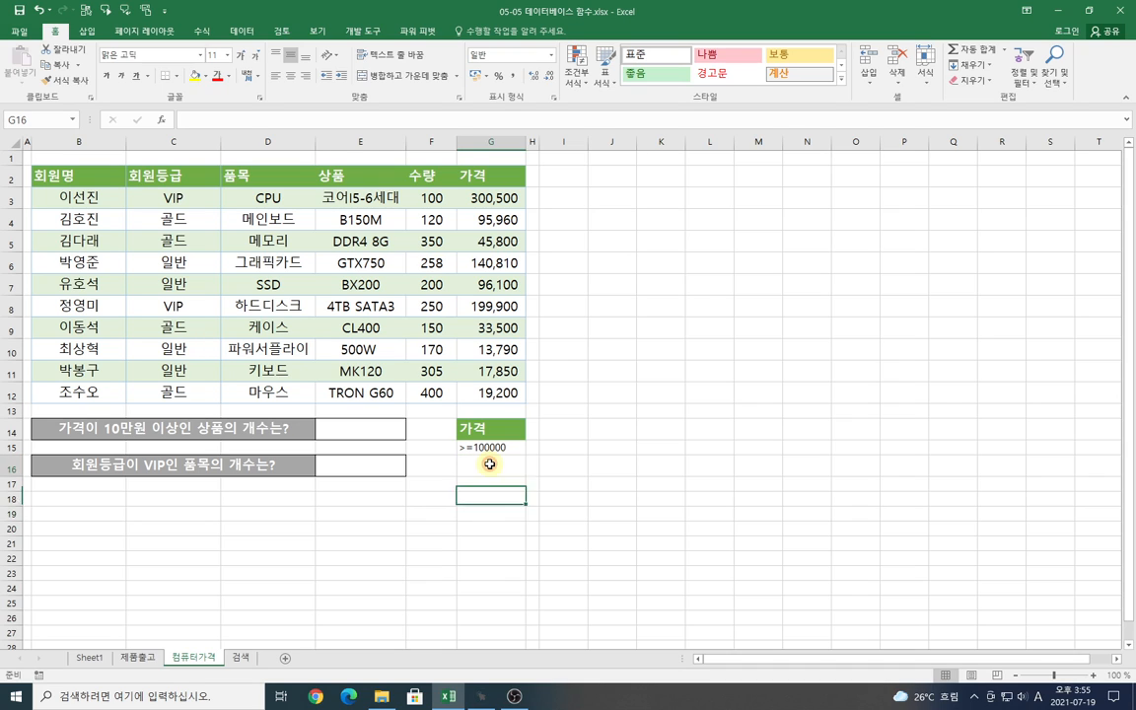
- Start a DCOUNT formula in E14 and open its function arguments clear of the data table
click(384, 435)
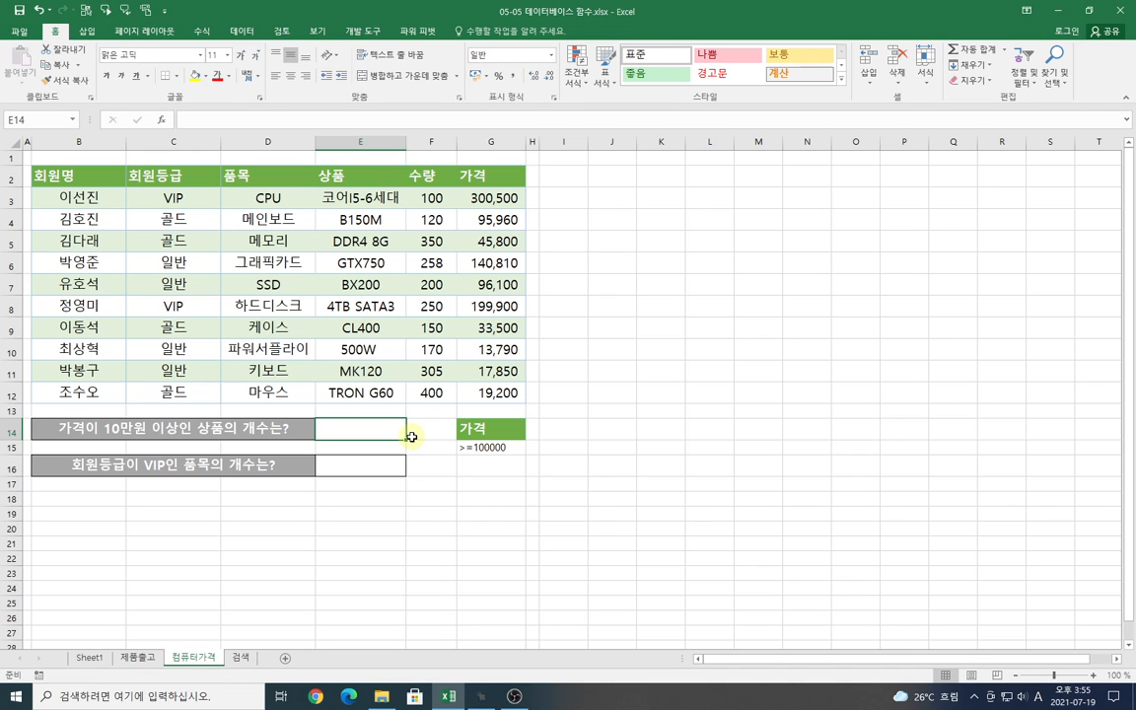
text(=d)
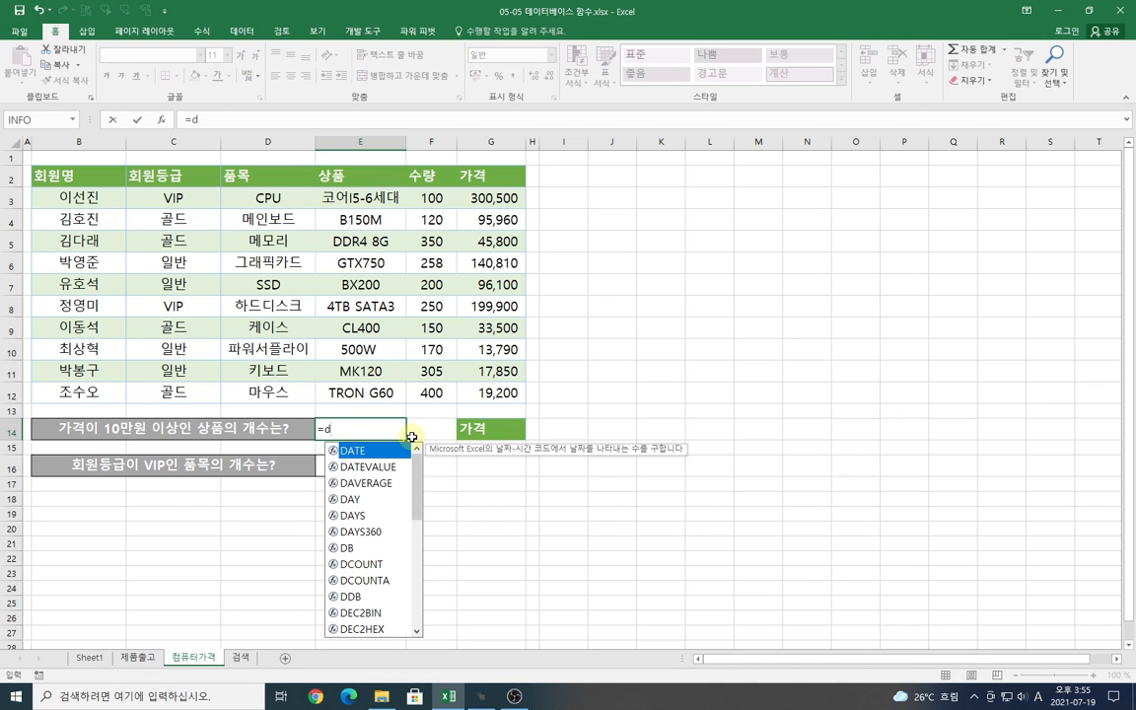
text(cou)
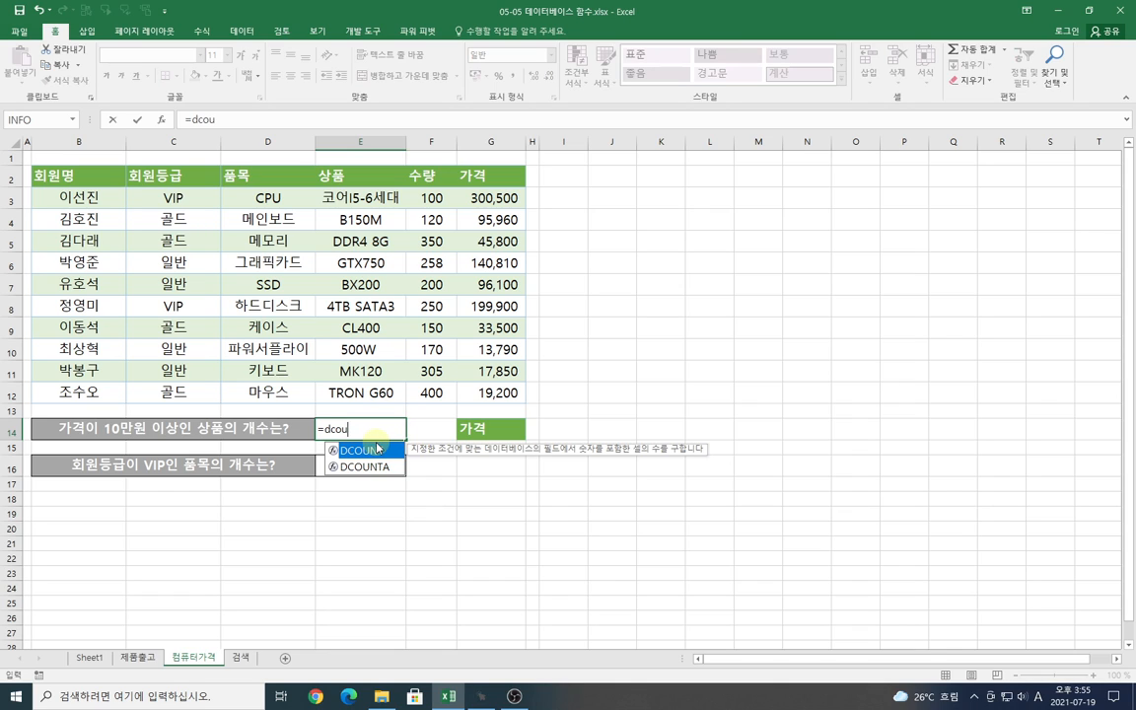
key(Tab)
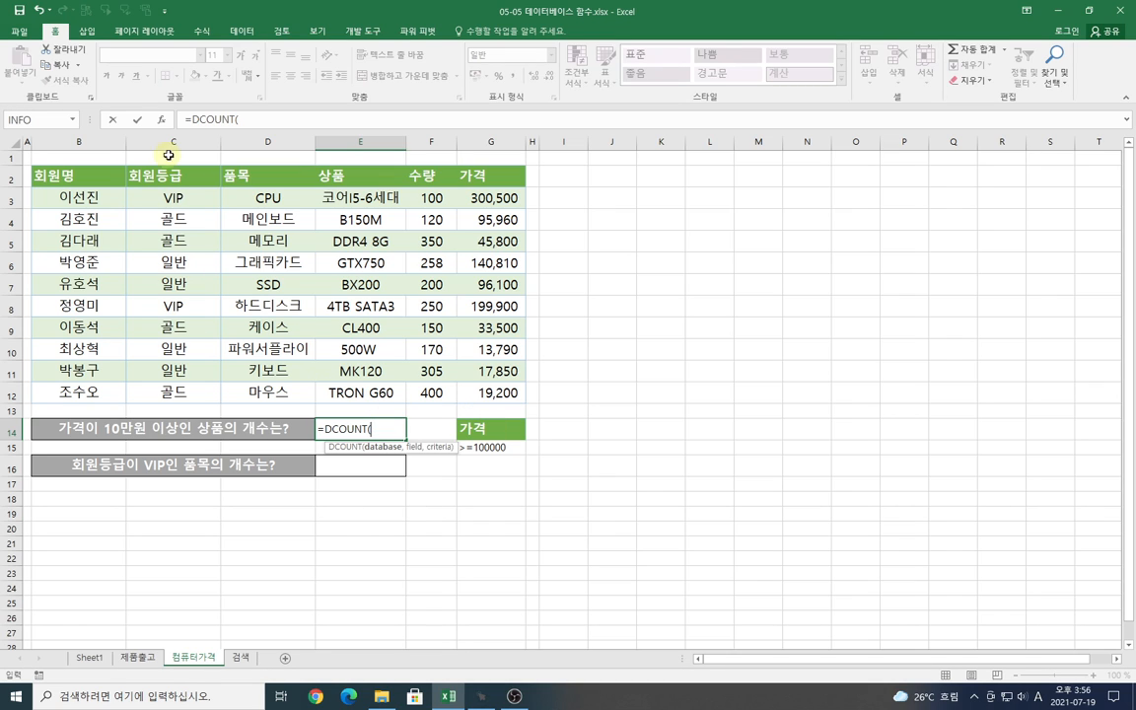
click(160, 120)
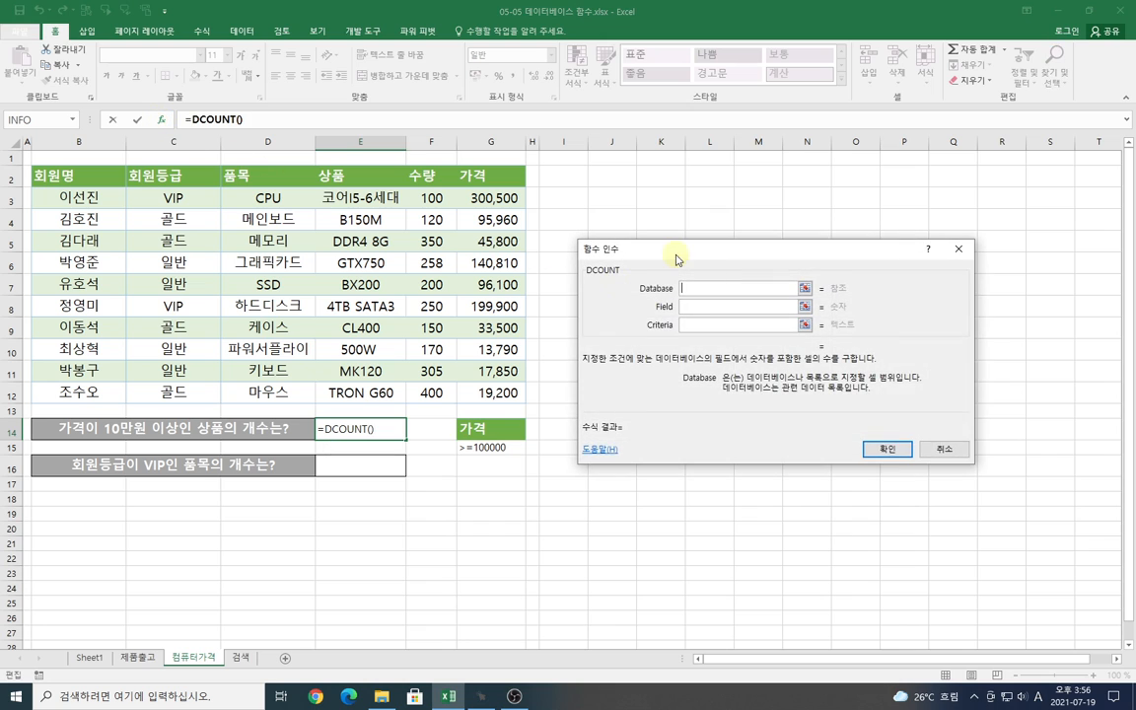
drag(675, 254, 648, 254)
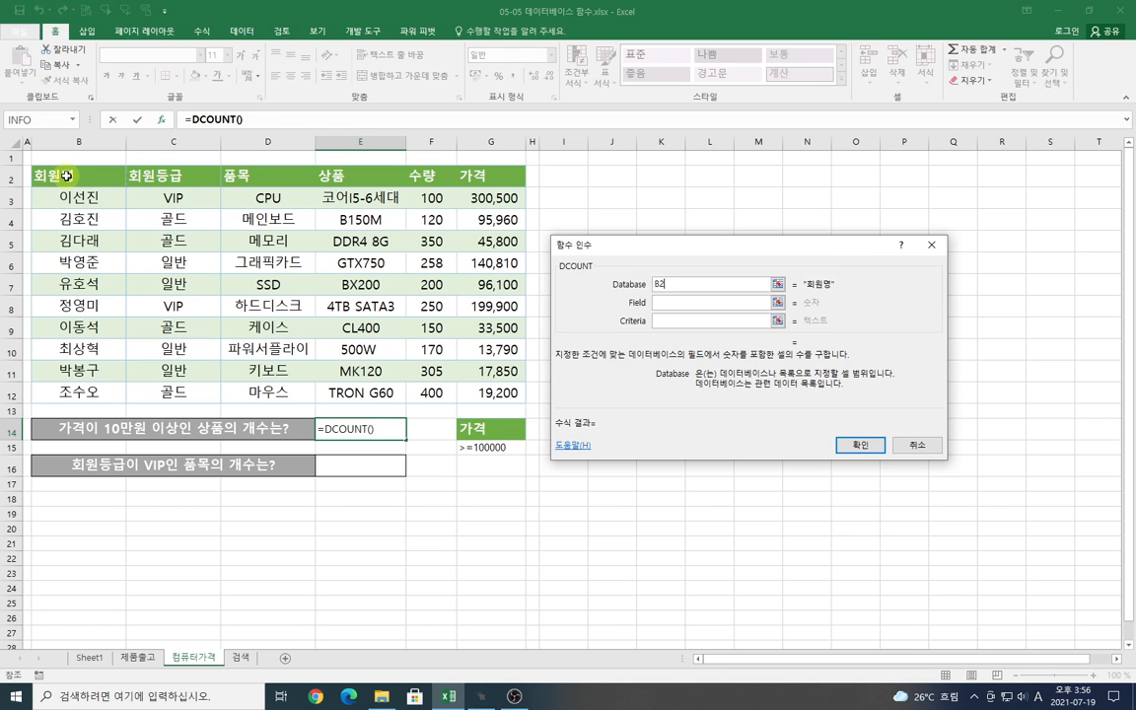
- Set the DCOUNT Database argument to B2:G12 and the Field argument to the 가격 heading cell G2
drag(59, 175, 487, 391)
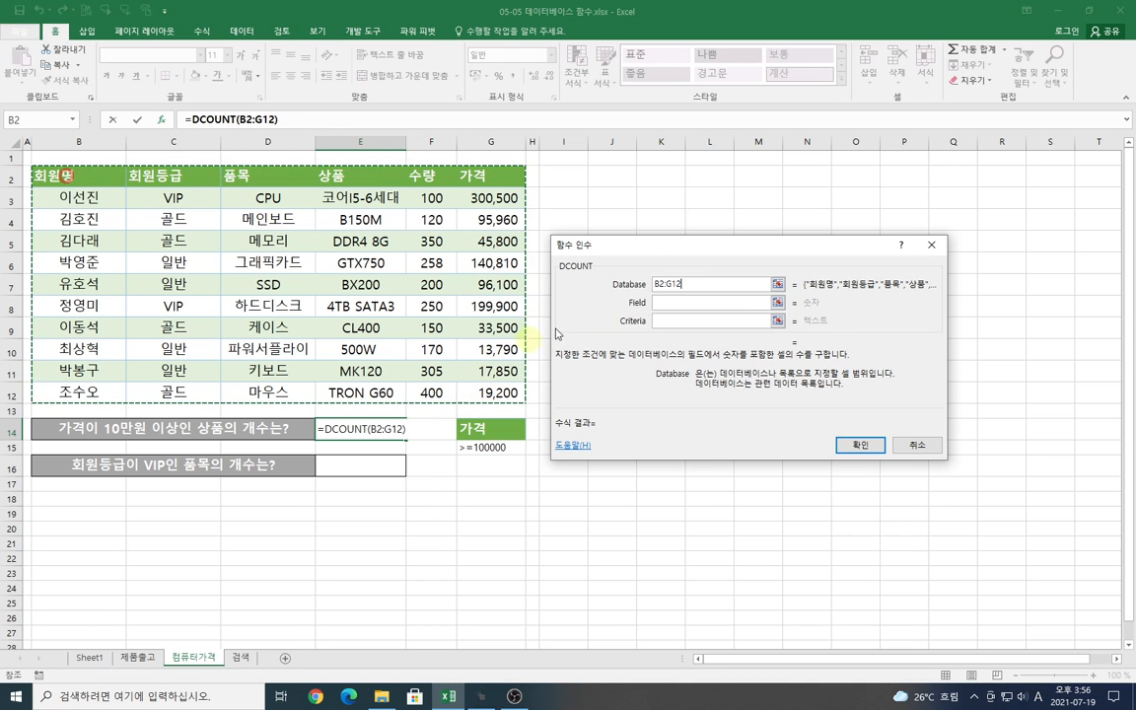
click(666, 301)
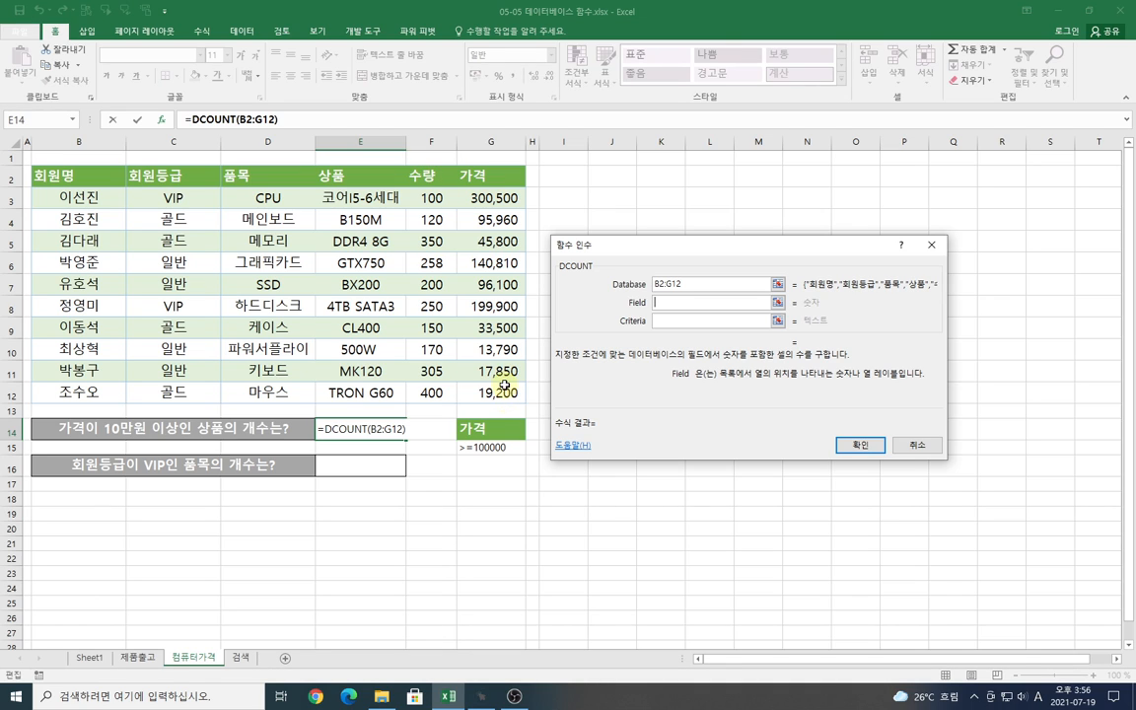
click(474, 178)
- Set the DCOUNT Criteria argument to G14:G15 and complete the formula in E14
click(680, 322)
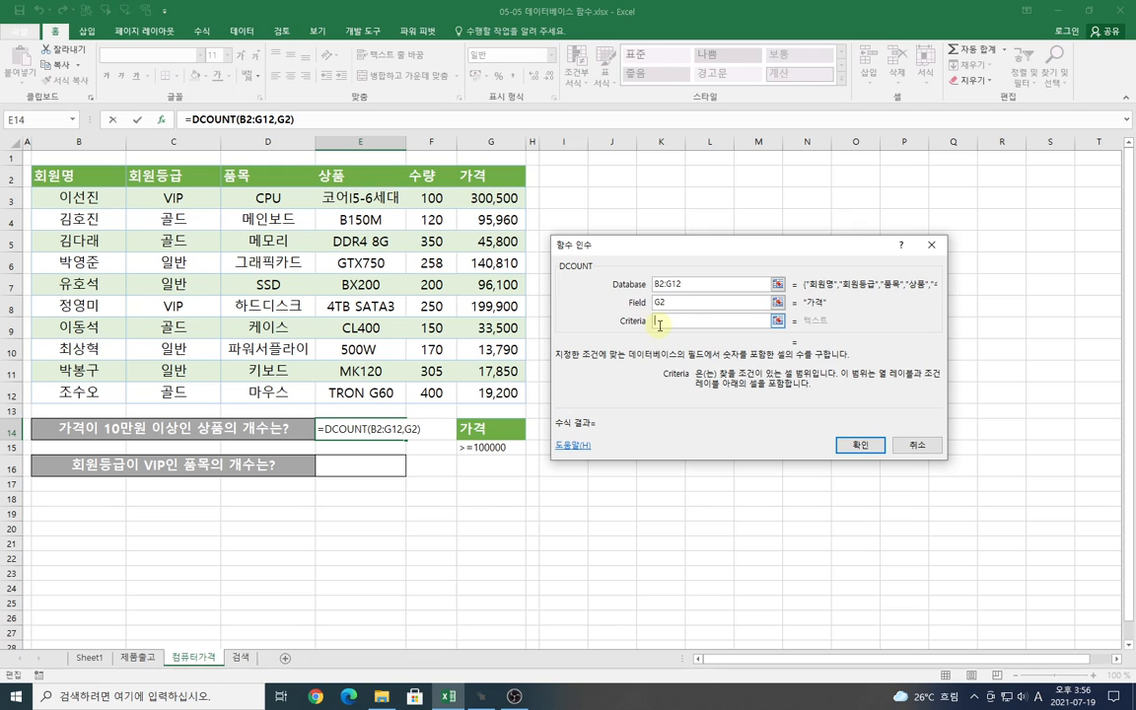
drag(478, 427, 488, 447)
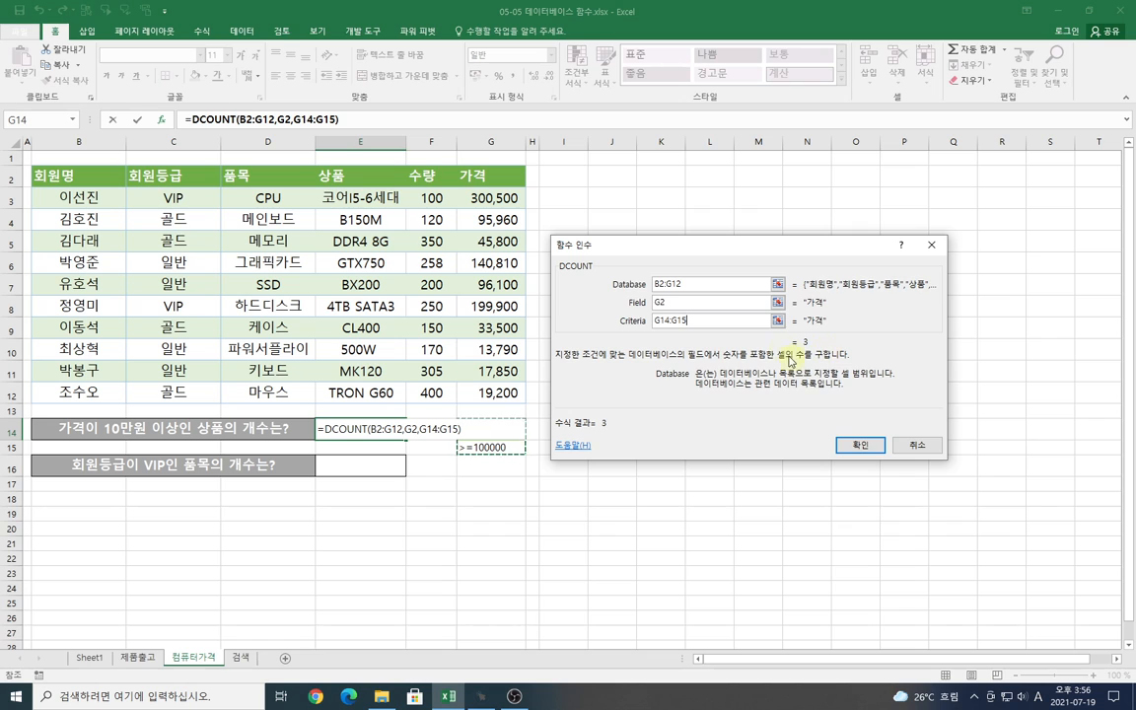
click(861, 445)
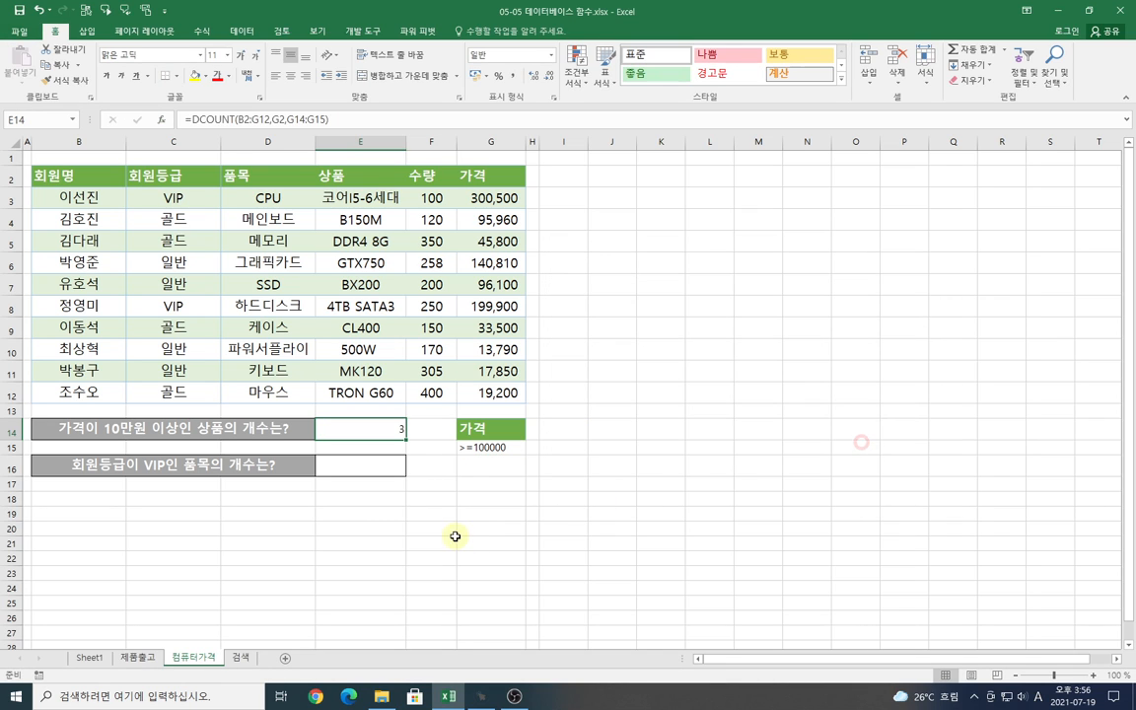
- Examine the row 16 question about VIP items, the 회원등급 heading with its VIP entry, and the empty cells below the 가격 criteria
click(434, 542)
click(487, 485)
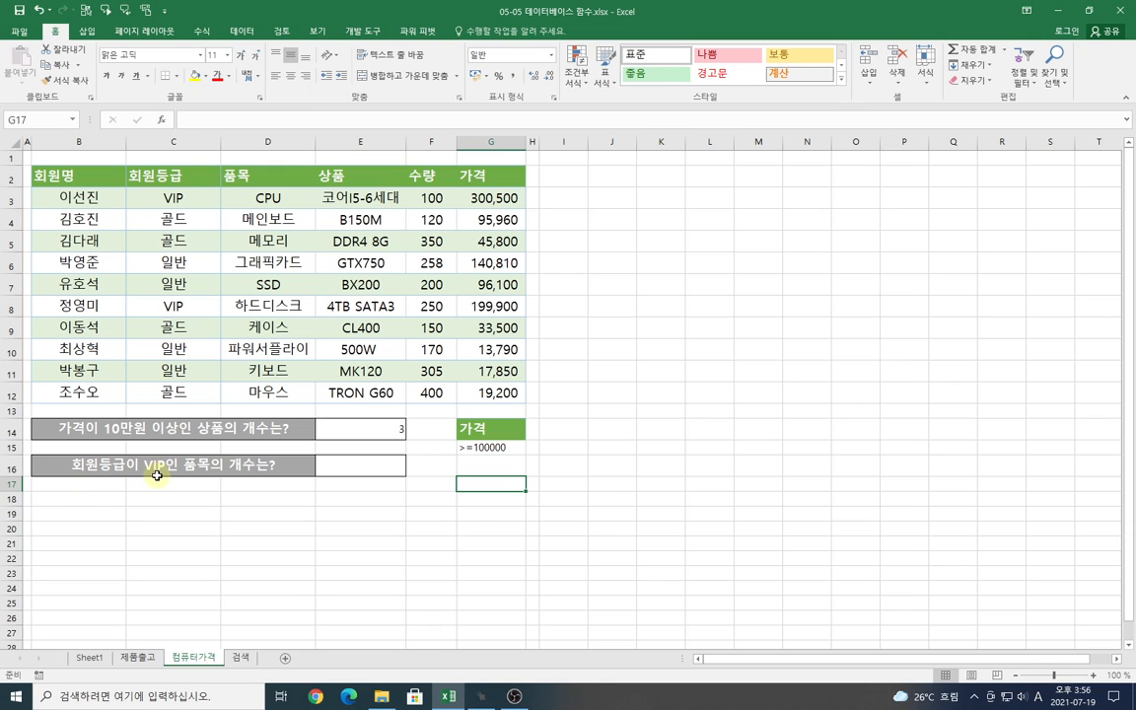
click(271, 528)
click(434, 529)
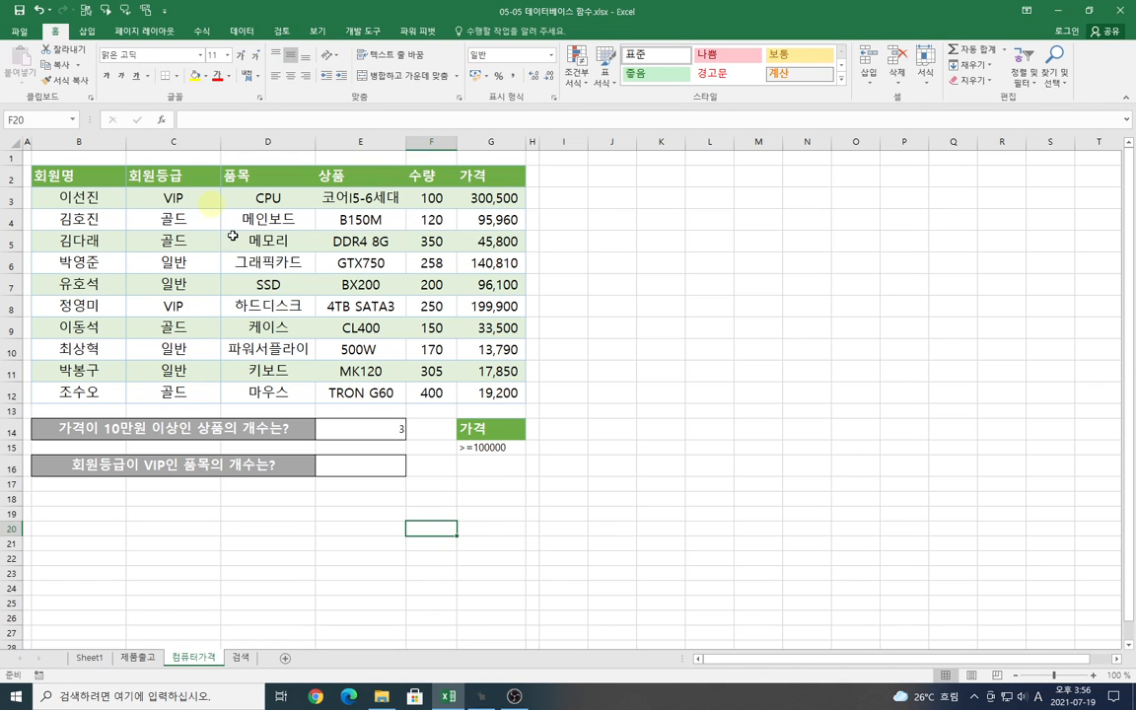
click(472, 483)
click(475, 501)
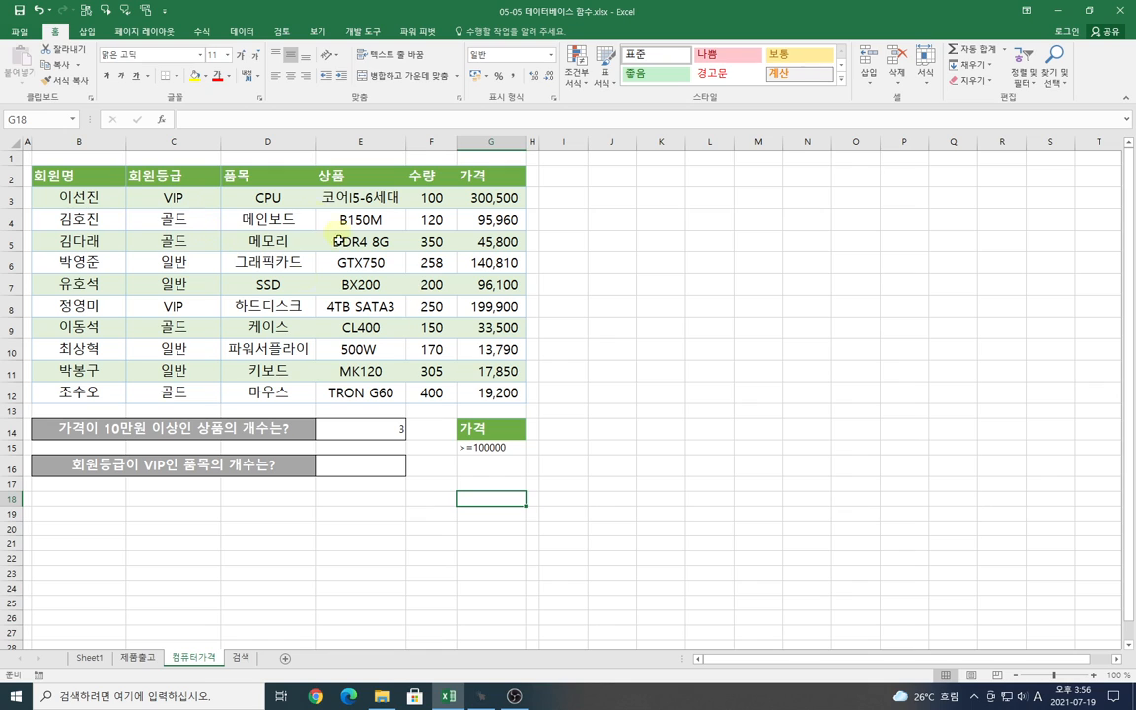
drag(163, 176, 172, 202)
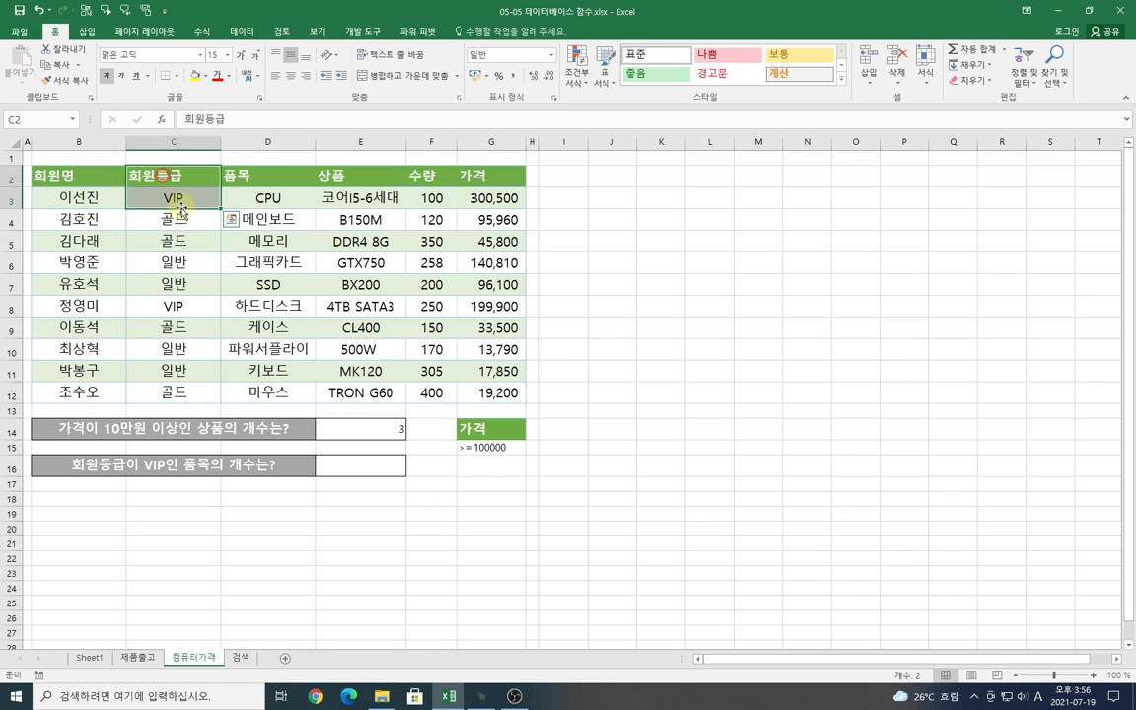
click(165, 249)
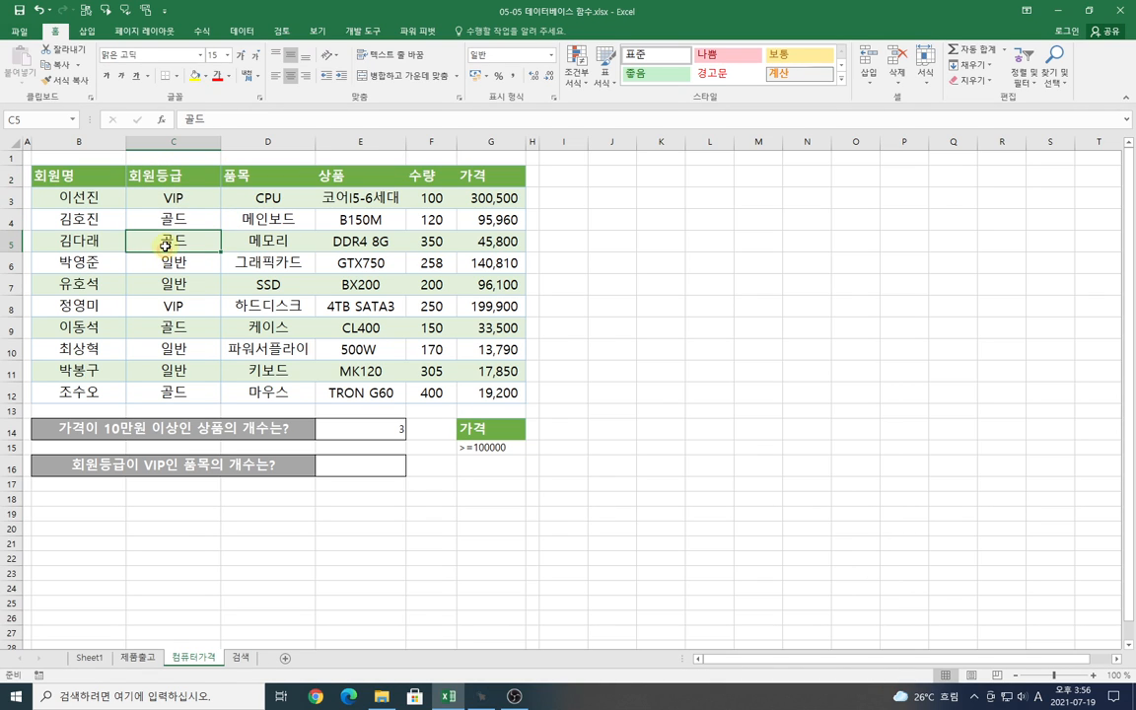
drag(174, 177, 175, 198)
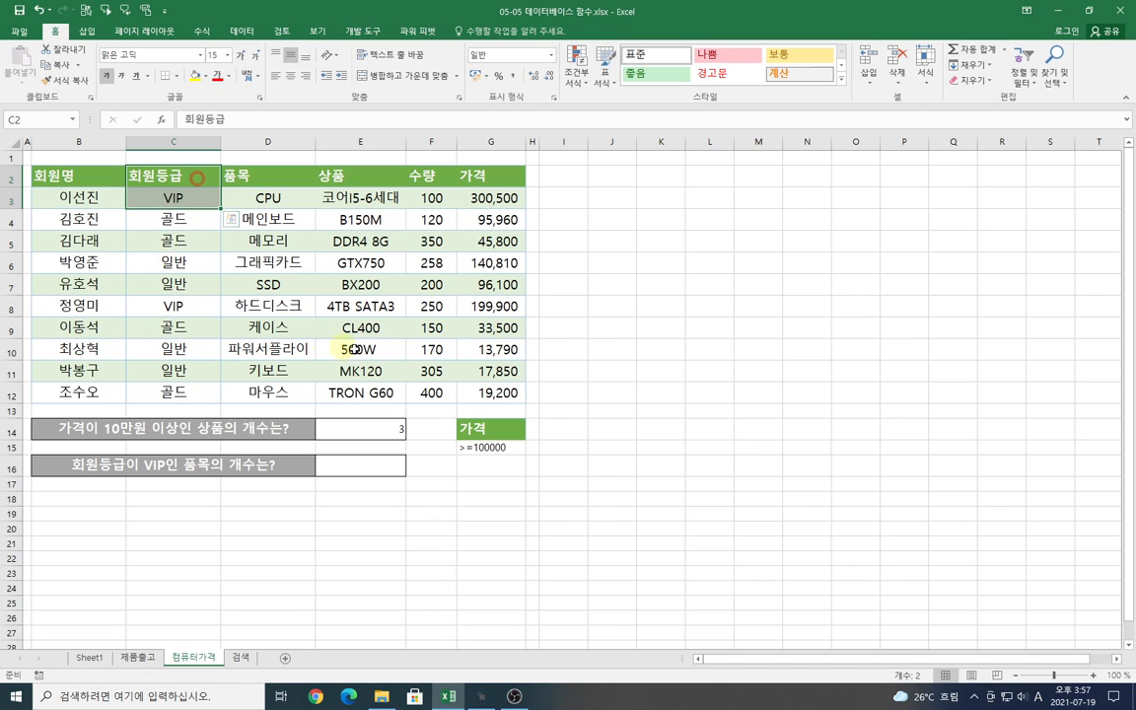
click(484, 484)
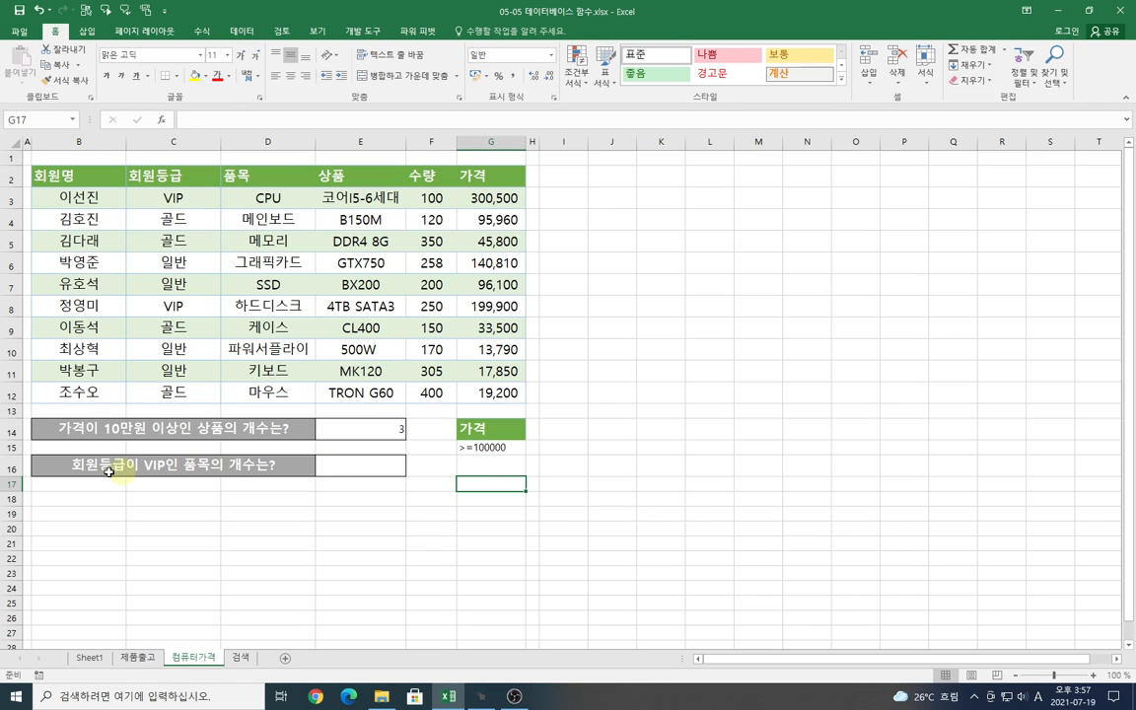
- Start a DCOUNTA formula in E16 and open its function arguments
click(360, 469)
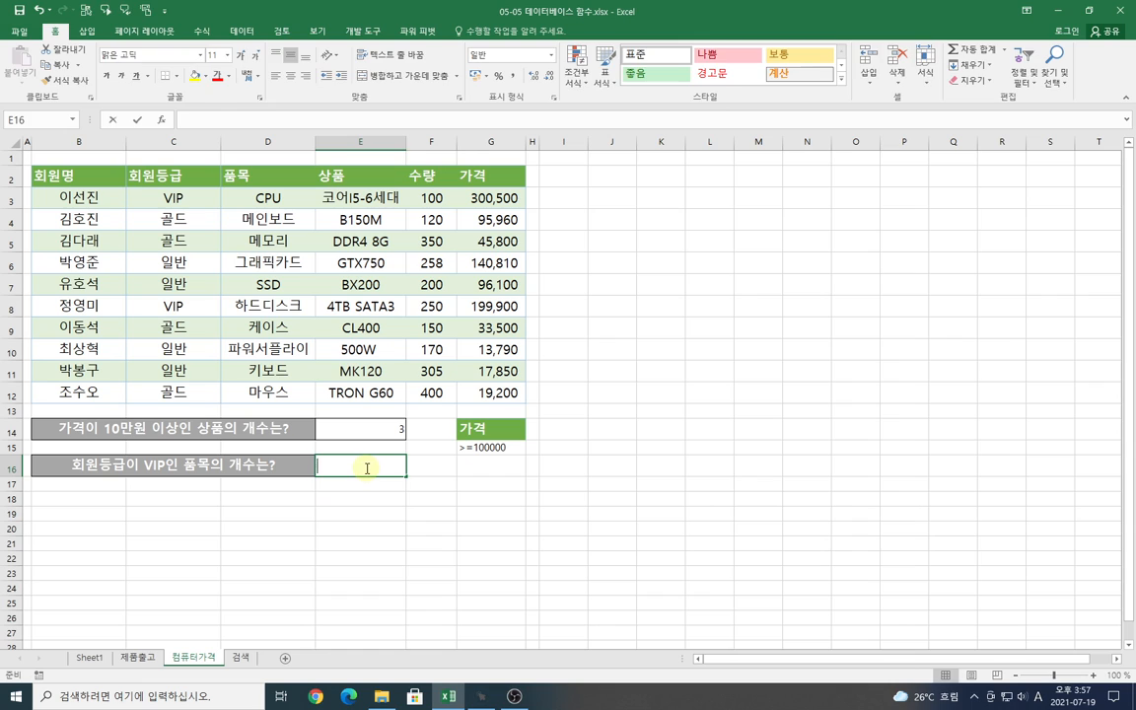
text(=dcou)
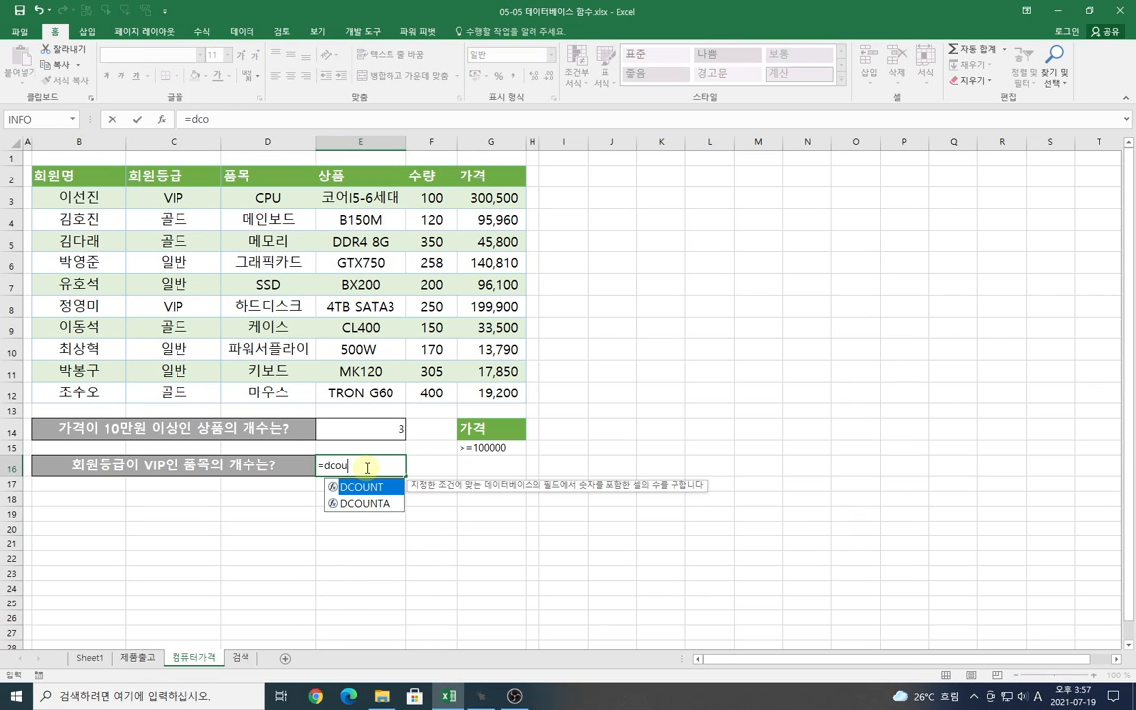
text(nt)
double_click(365, 503)
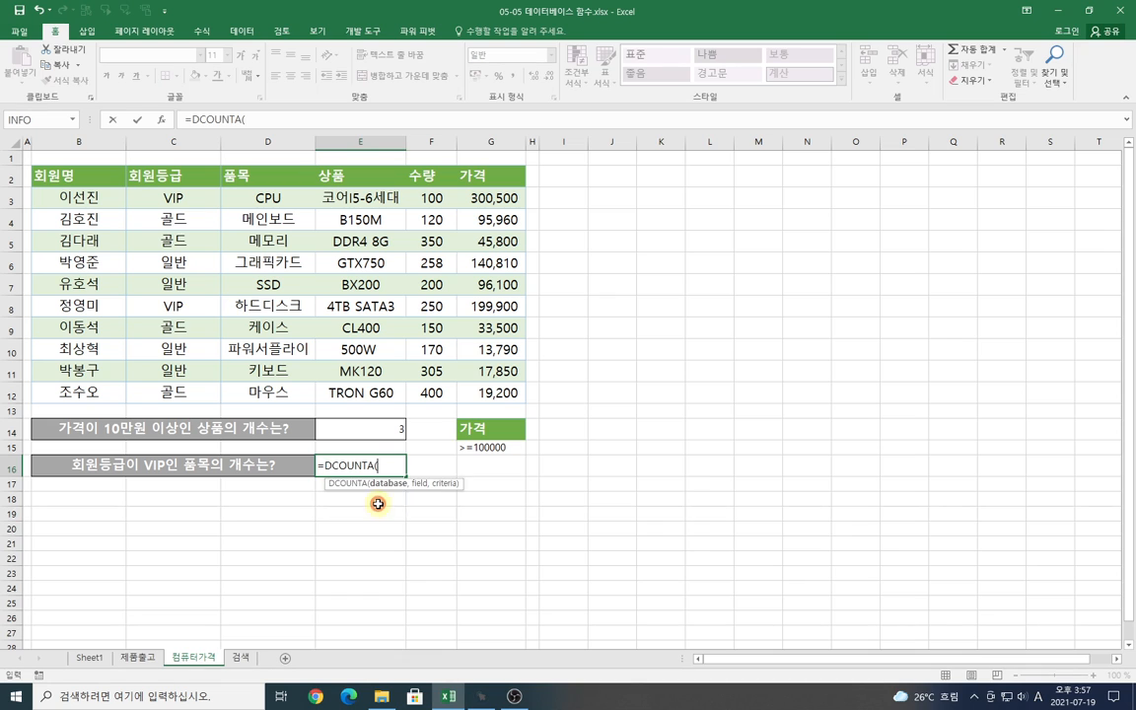
click(165, 119)
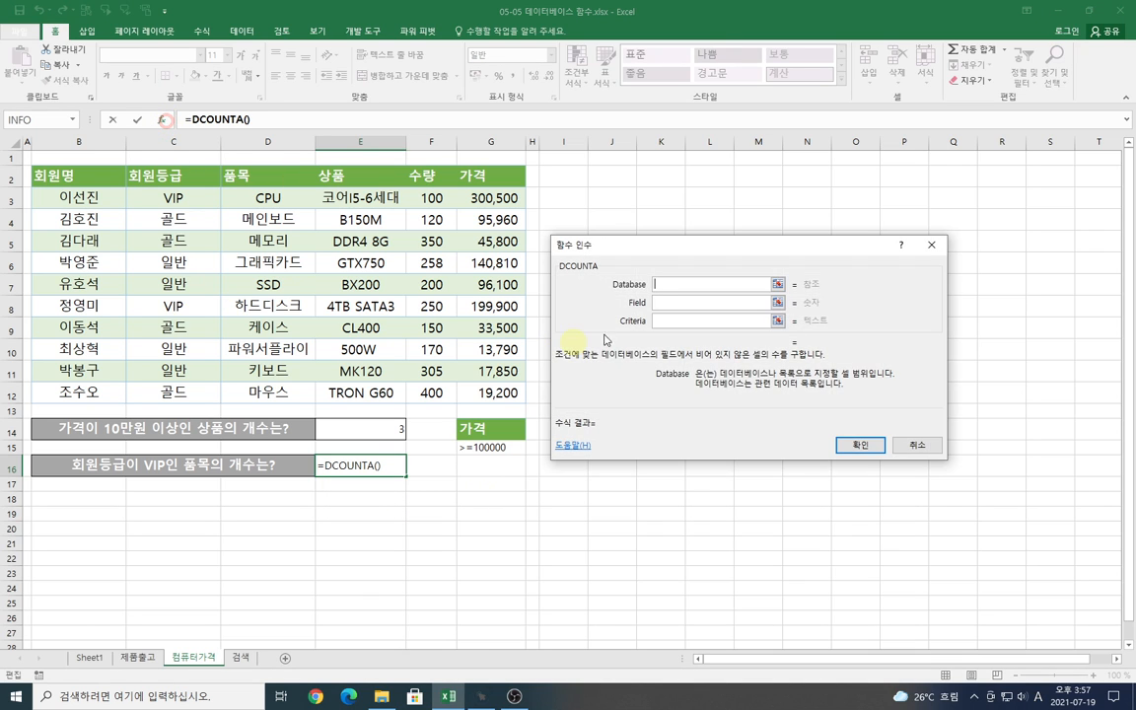
- Set the DCOUNTA Database argument to B2:G12 and the Field argument to the 회원등급 heading cell C2
drag(78, 167, 496, 392)
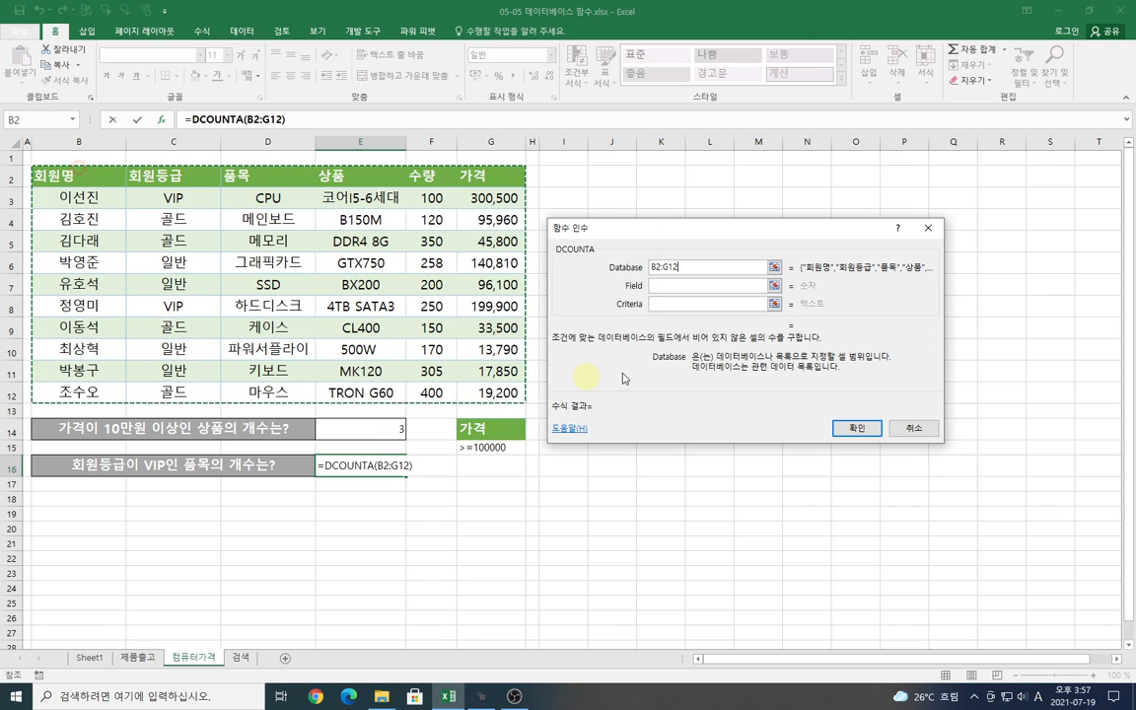
click(672, 285)
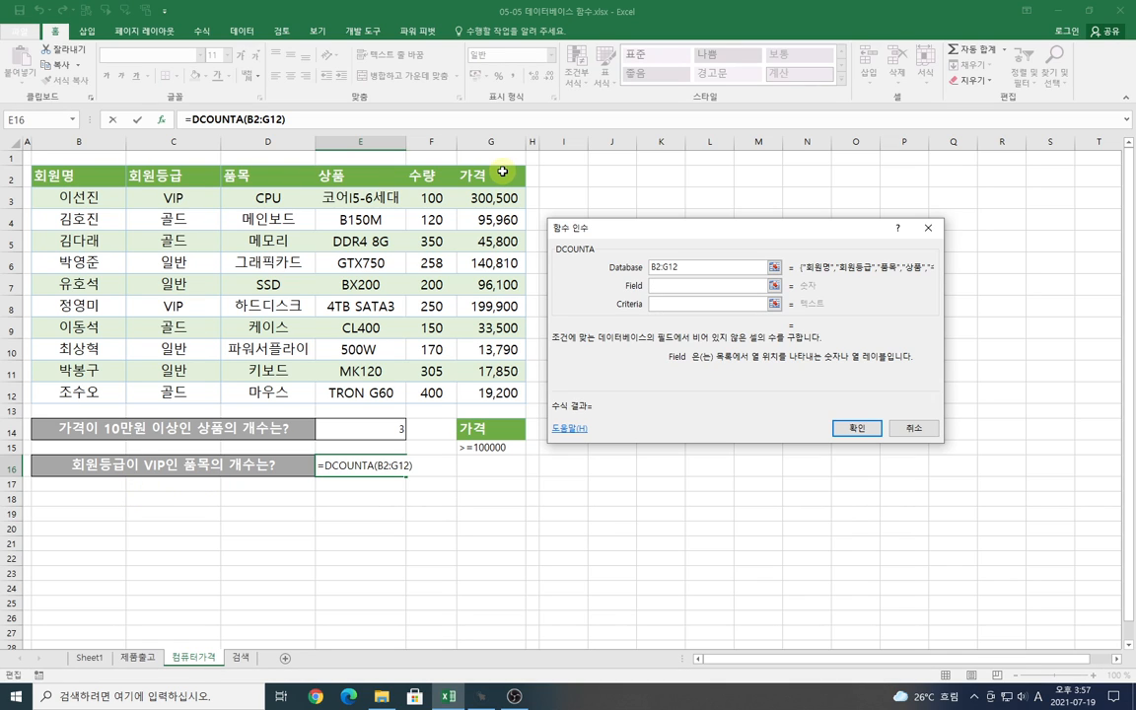
click(157, 175)
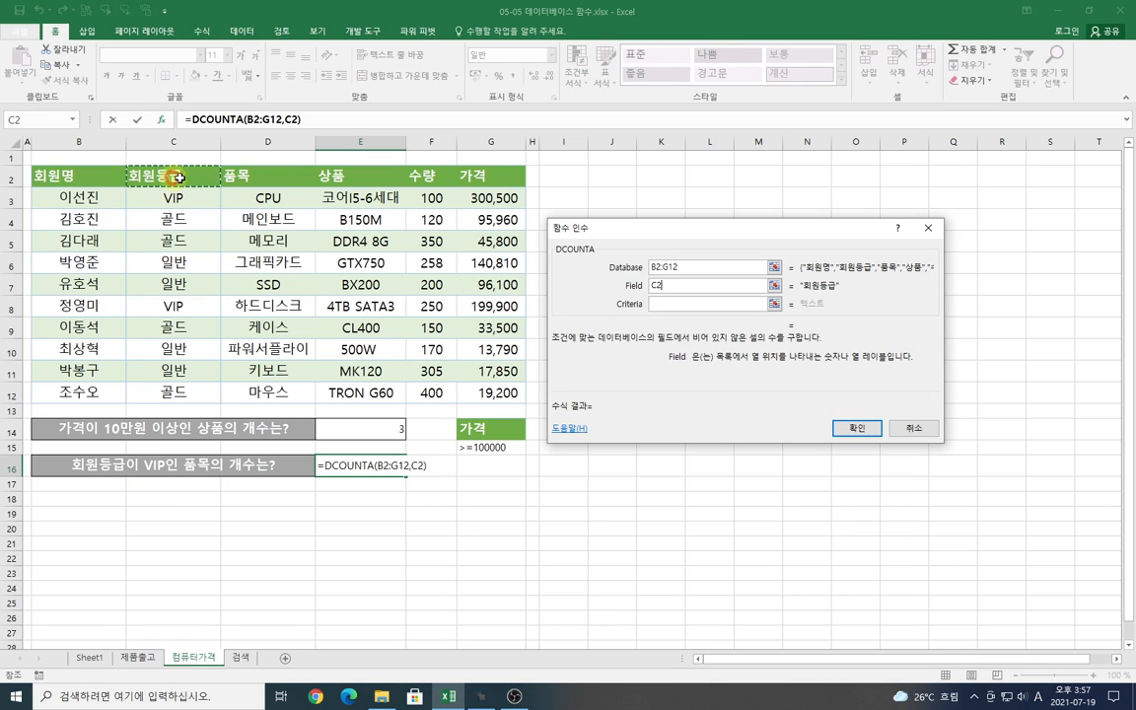
- Set the DCOUNTA Criteria argument to C2:C3 and complete the formula in E16
click(657, 303)
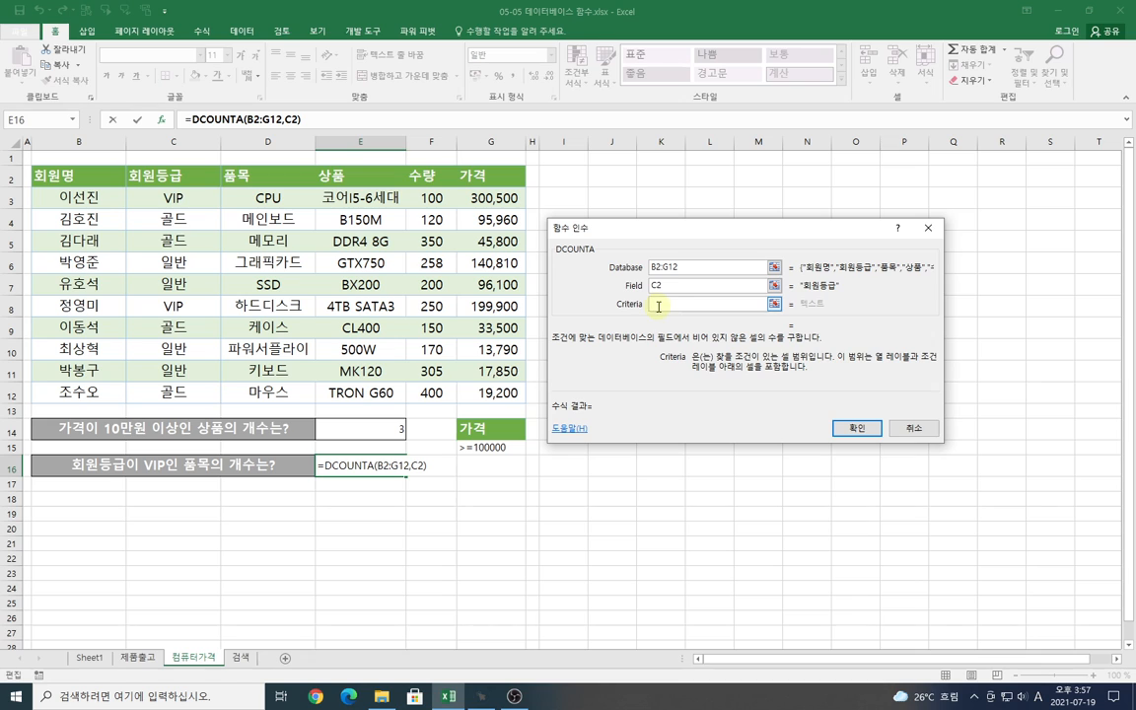
drag(176, 175, 180, 192)
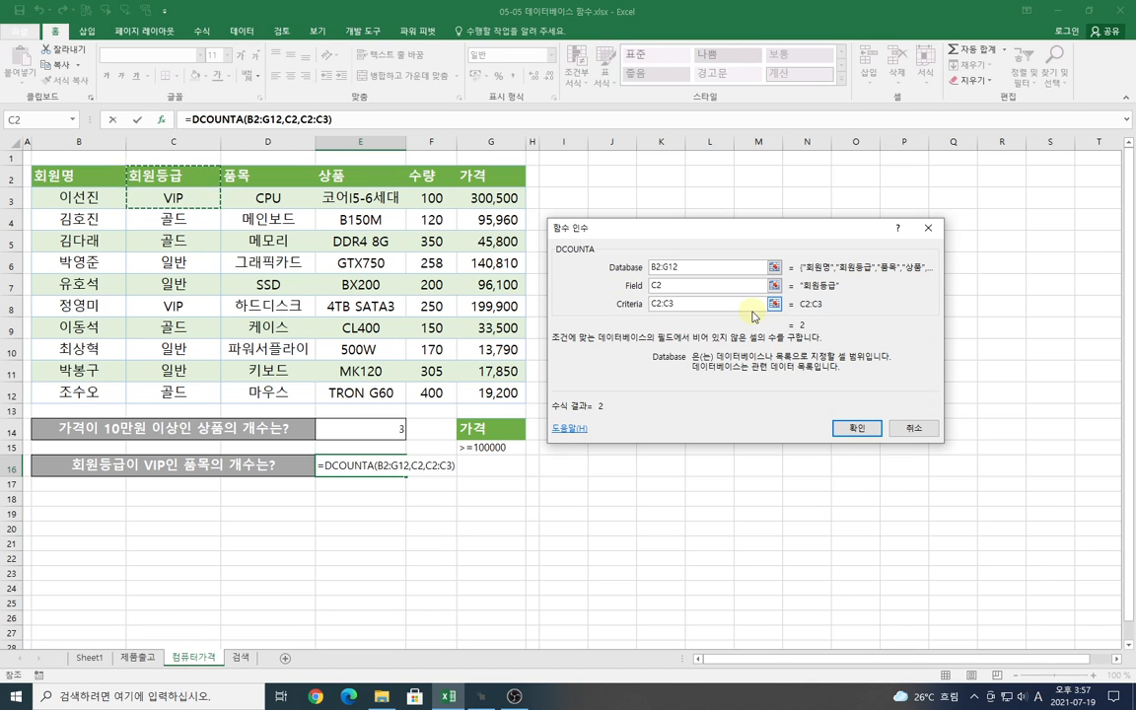
click(856, 434)
click(498, 476)
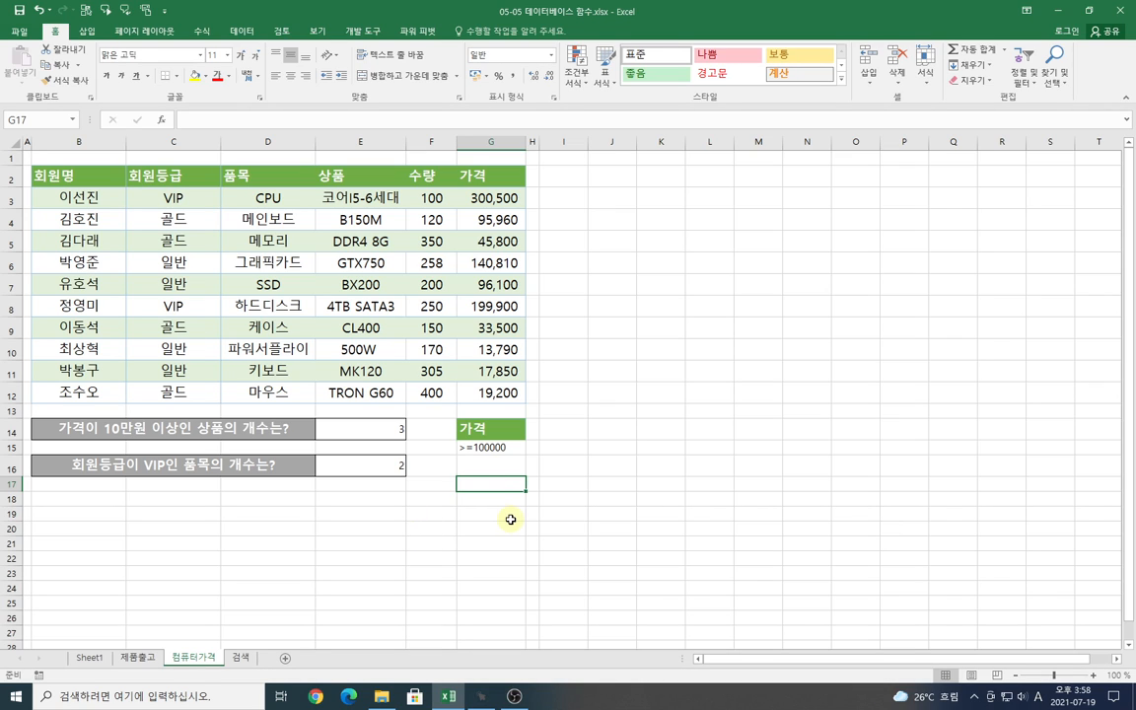
click(354, 500)
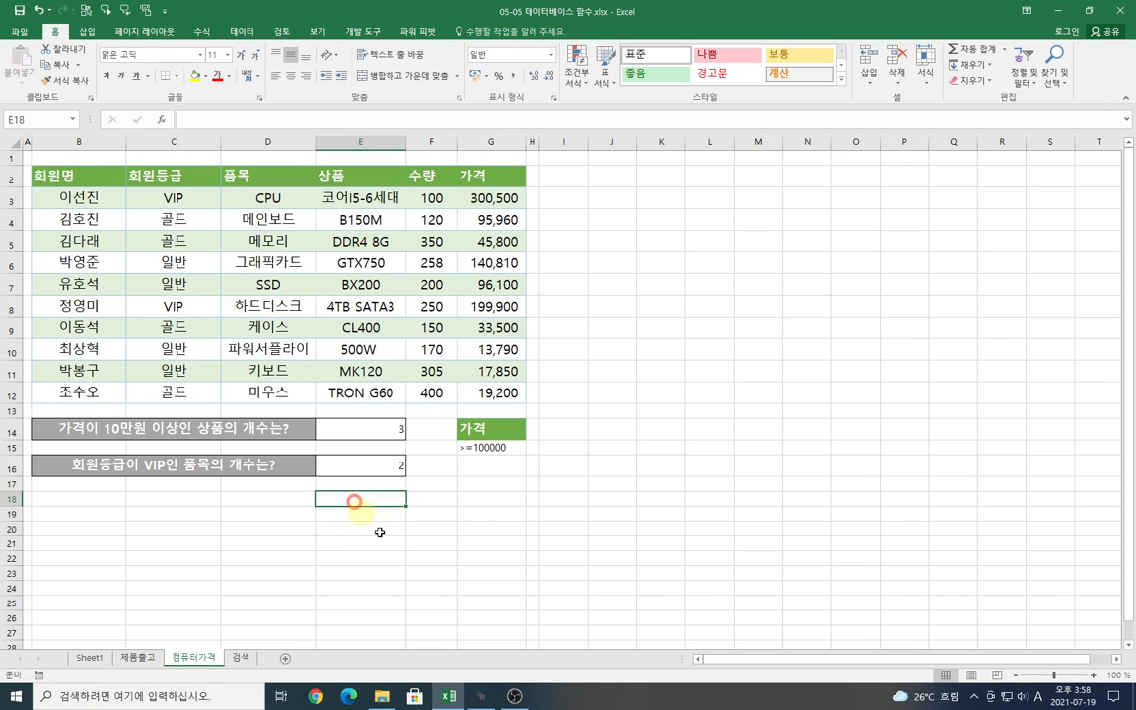
- Switch to the 검색 sheet and choose the member name given in question 1 for the 회원명 cell I4
click(239, 656)
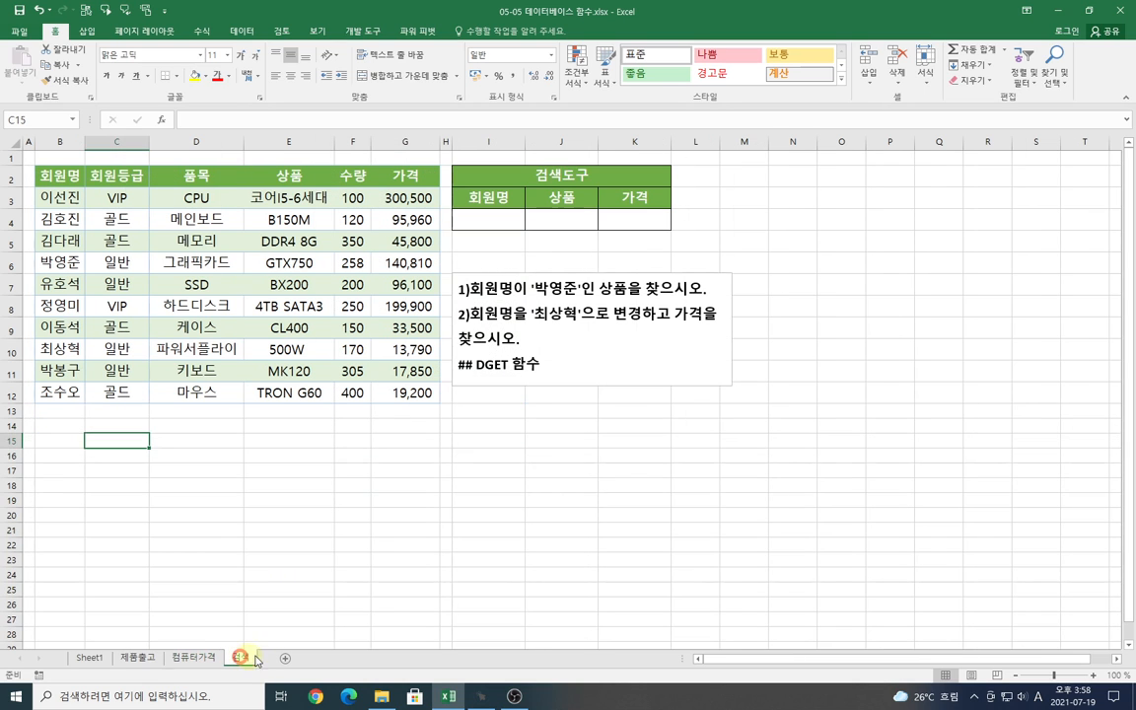
click(477, 431)
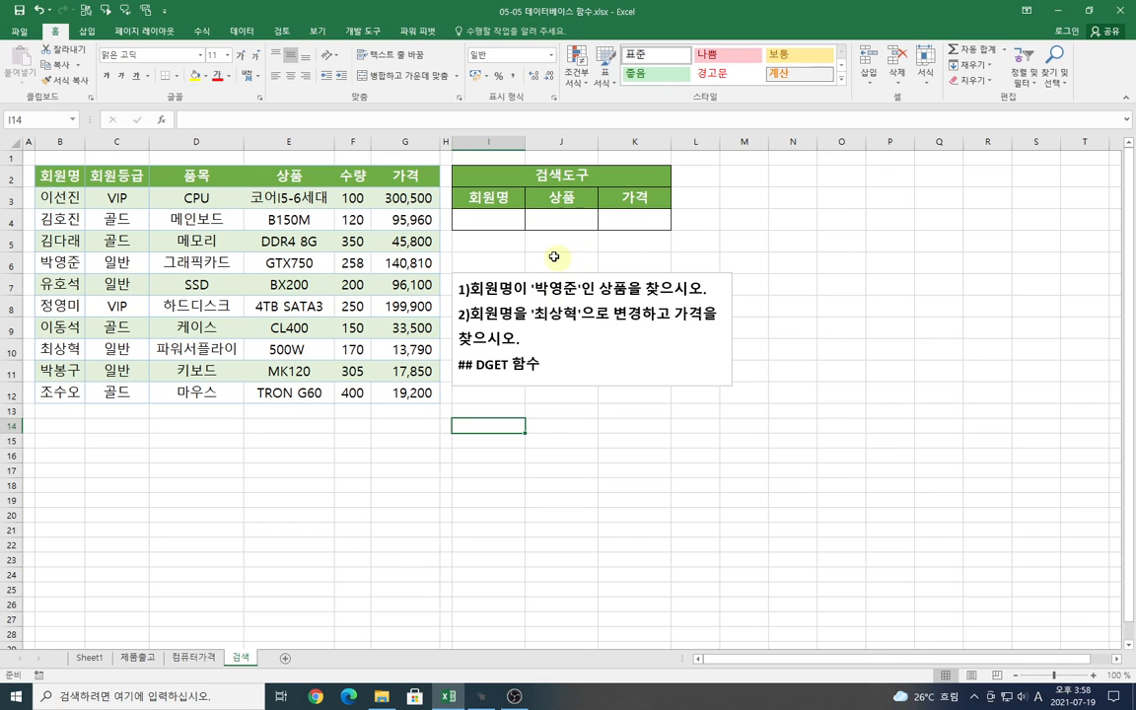
click(488, 196)
click(496, 220)
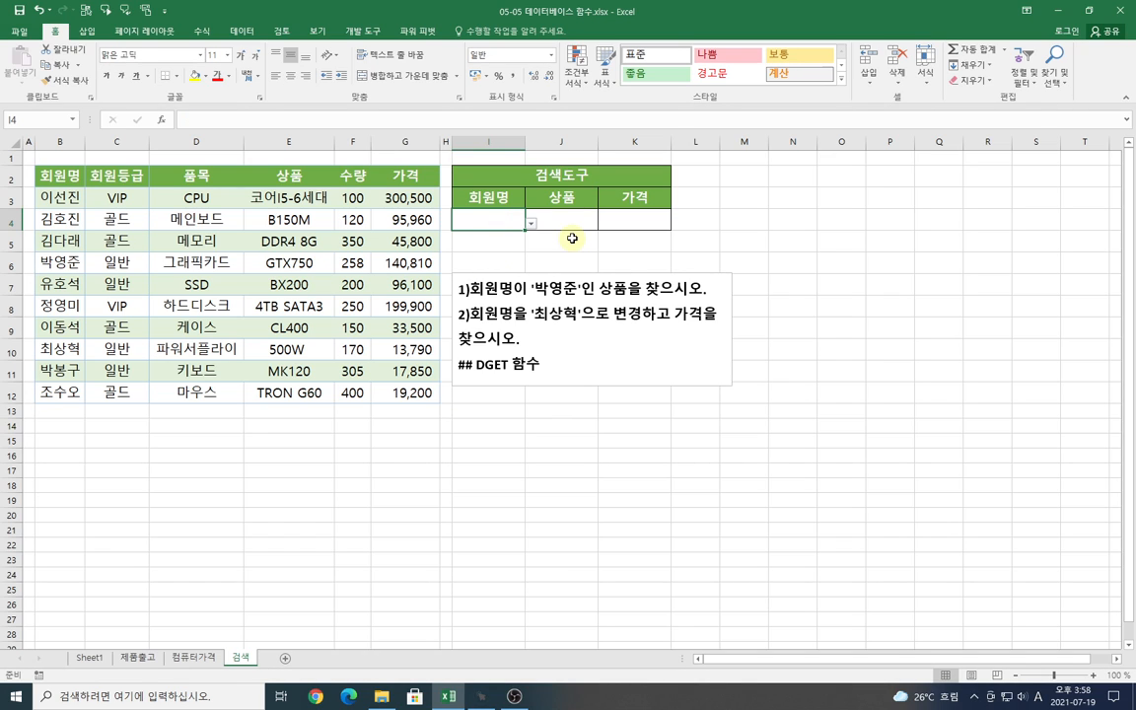
click(531, 225)
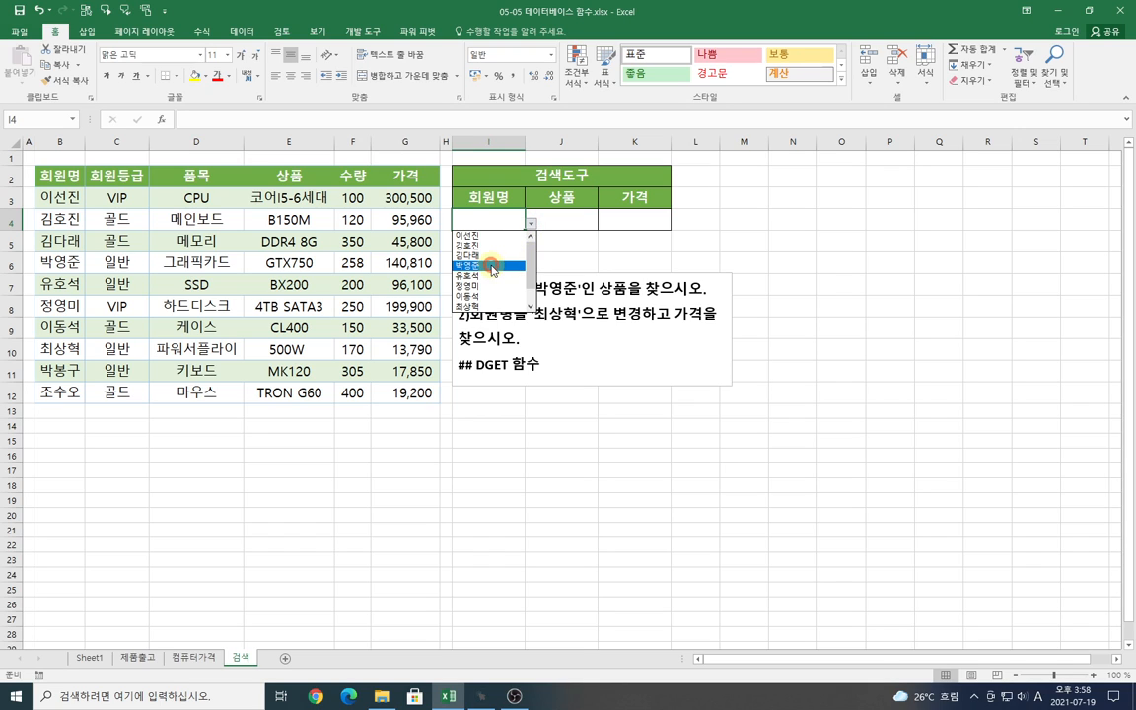
click(491, 267)
click(715, 260)
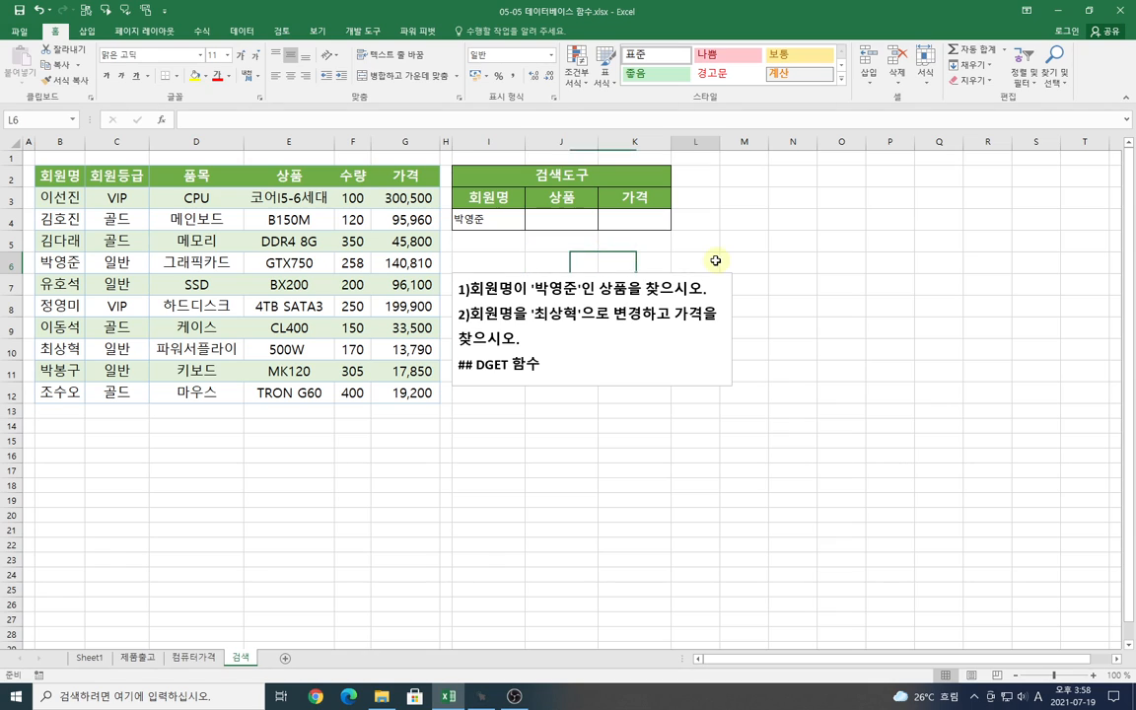
click(499, 408)
- Start a DGET formula in the 상품 cell J4 and place its function arguments dialog clear of the tables
click(558, 220)
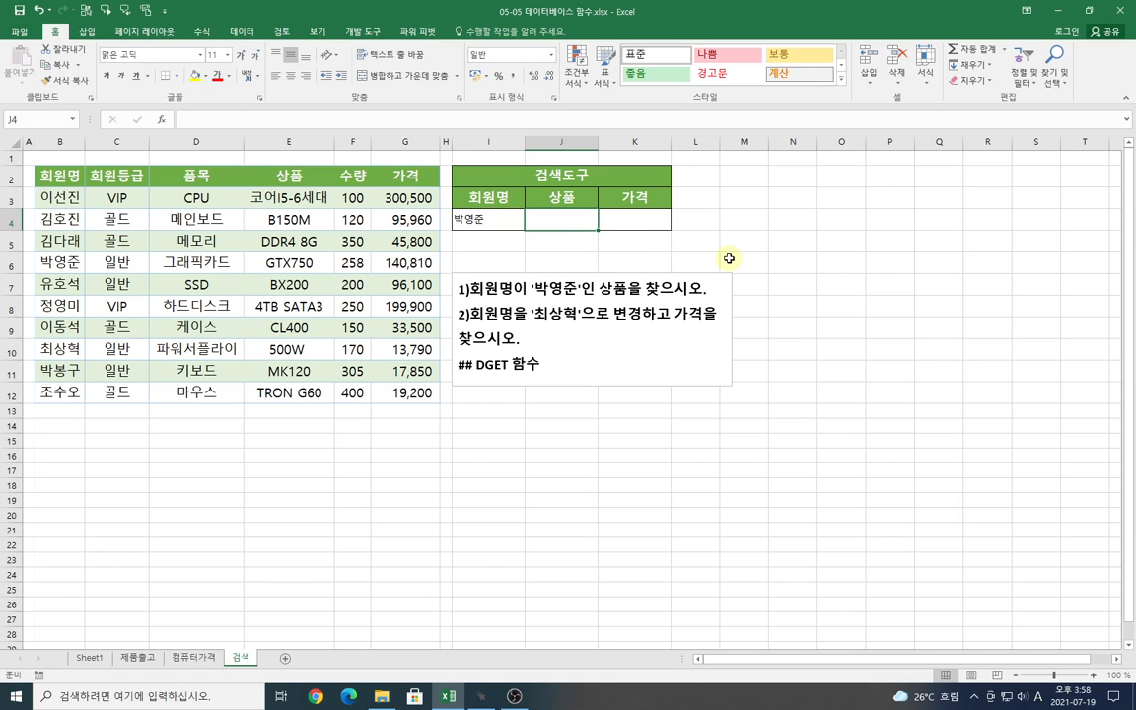
text(=d)
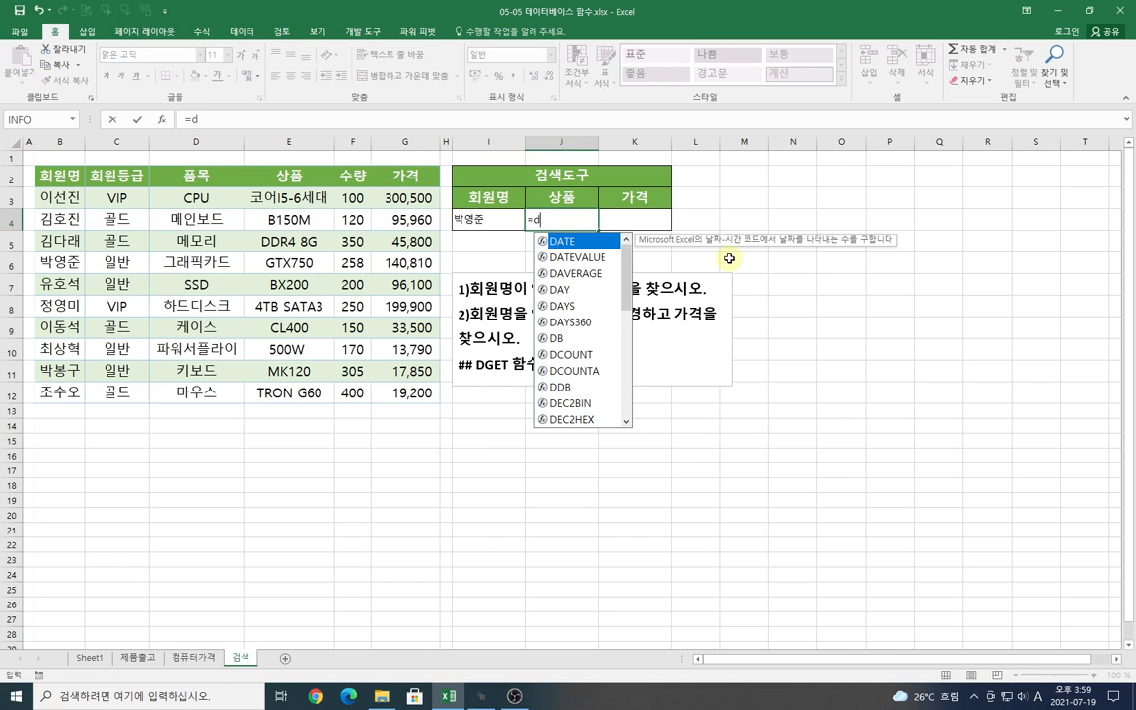
text(ge)
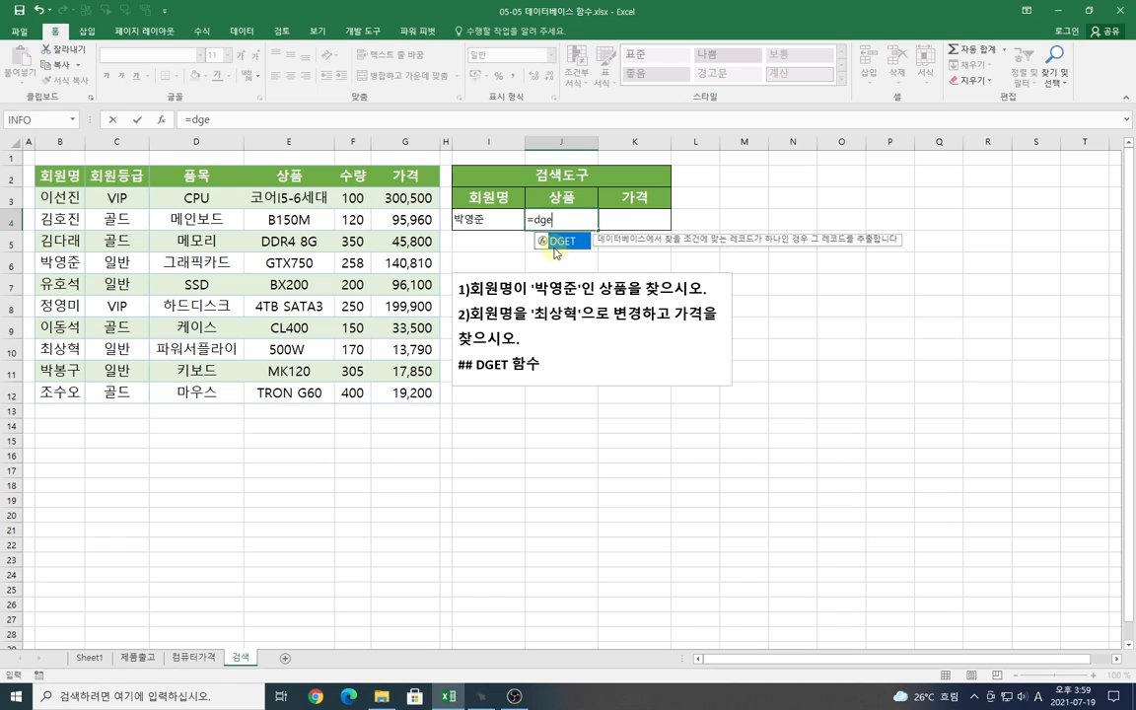
double_click(558, 241)
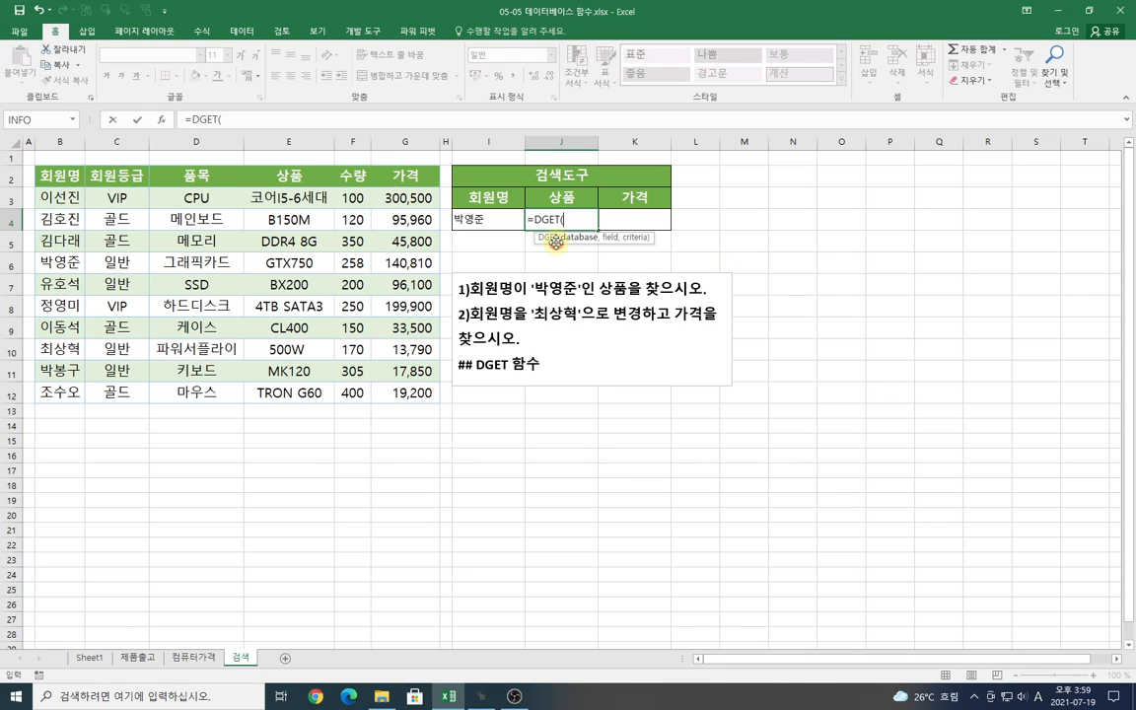
click(163, 119)
drag(592, 348, 503, 535)
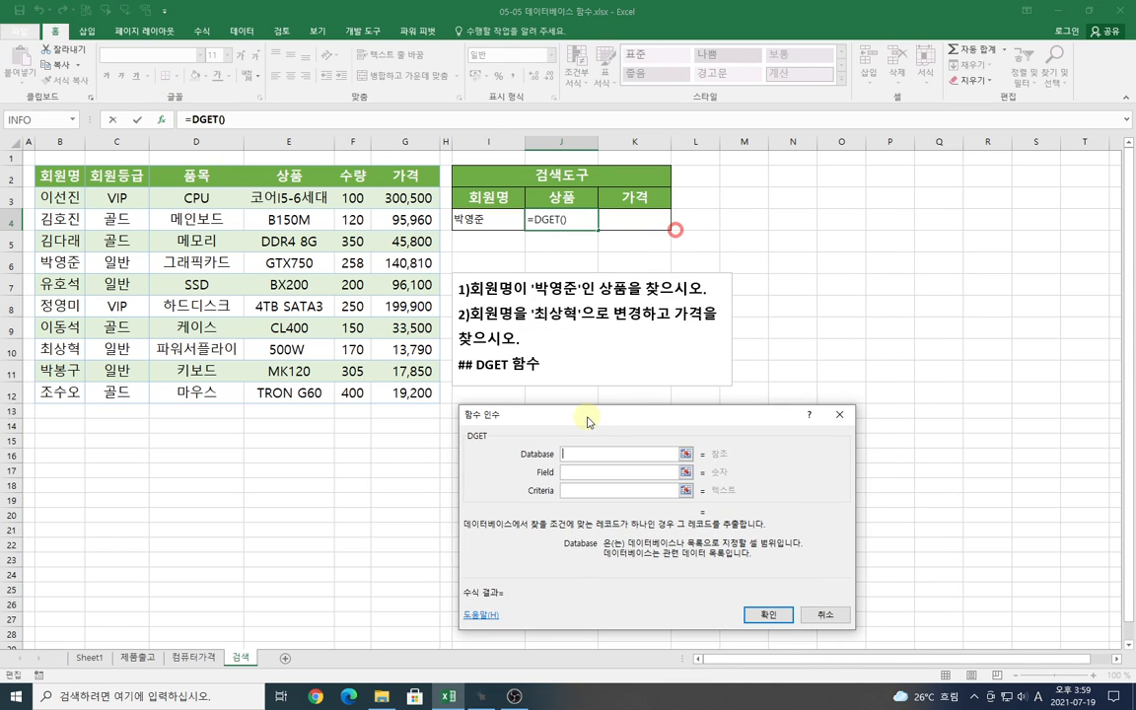
- Set the DGET Database argument to B2:G12 and the Field argument to the 상품 heading cell E2
drag(58, 177, 400, 388)
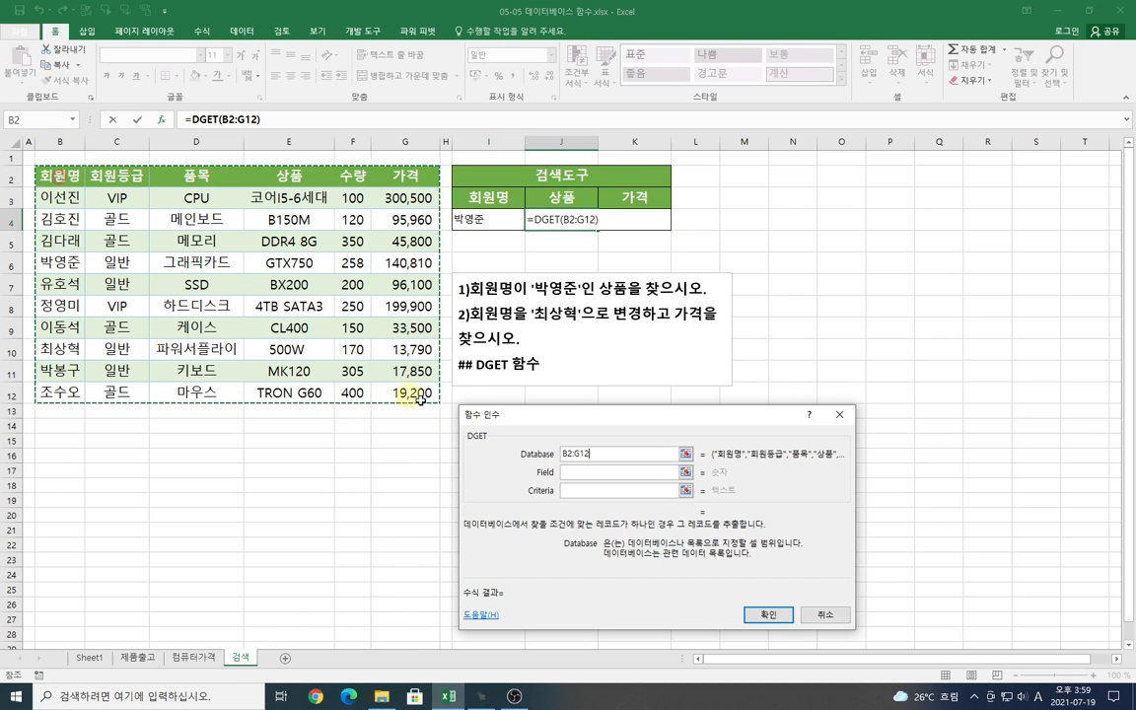
click(568, 472)
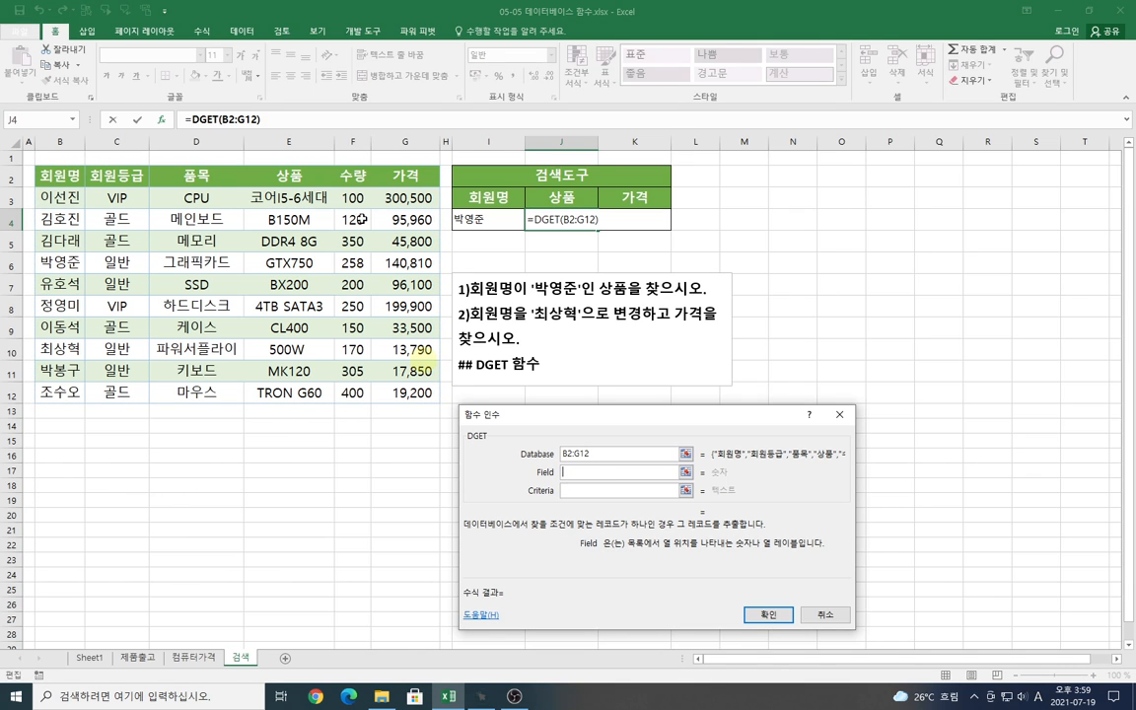
click(286, 170)
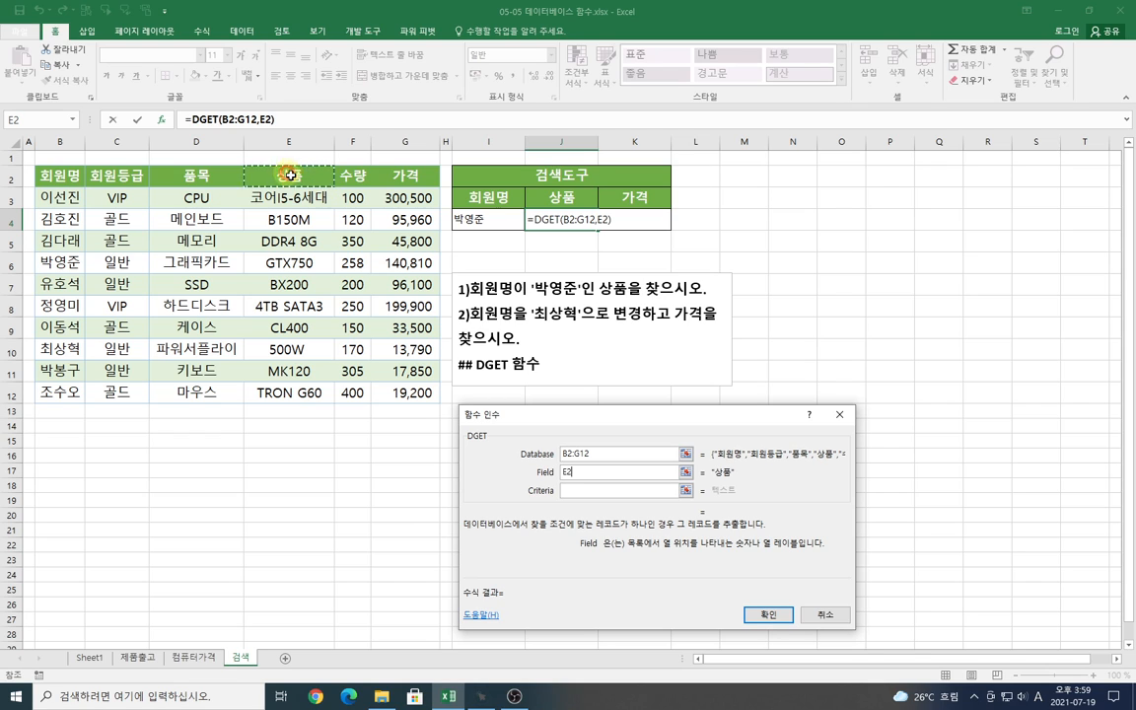
- Set the DGET Criteria argument to I3:I4 and complete the formula in J4
click(575, 490)
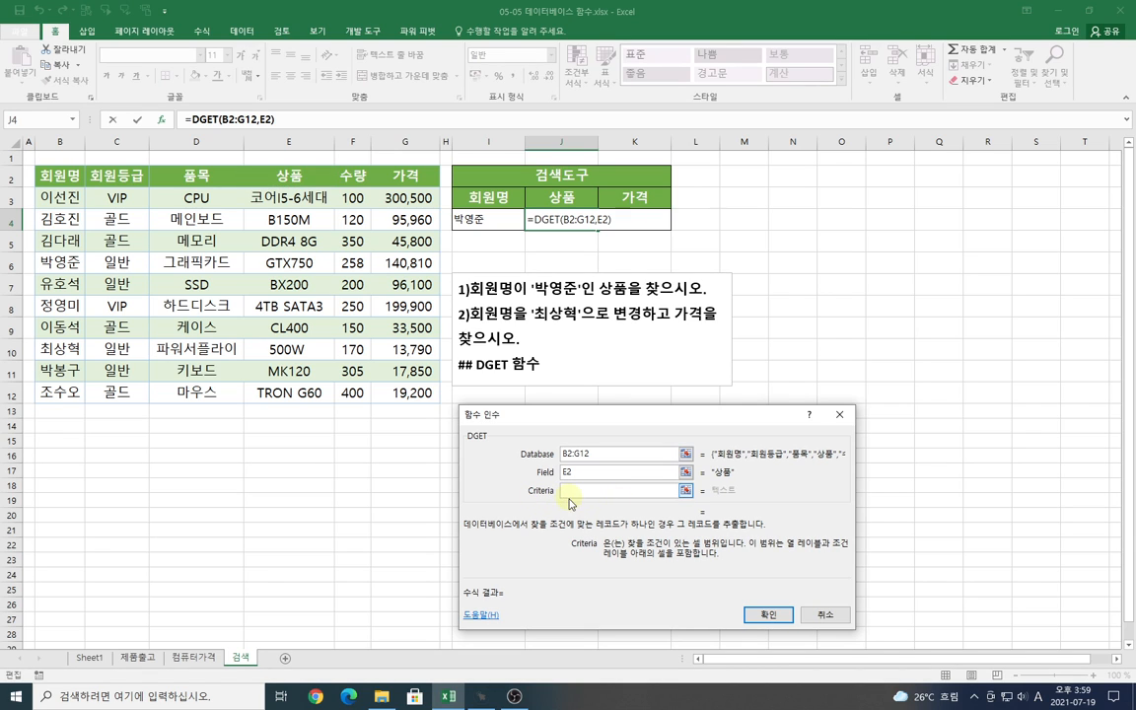
drag(476, 187, 501, 220)
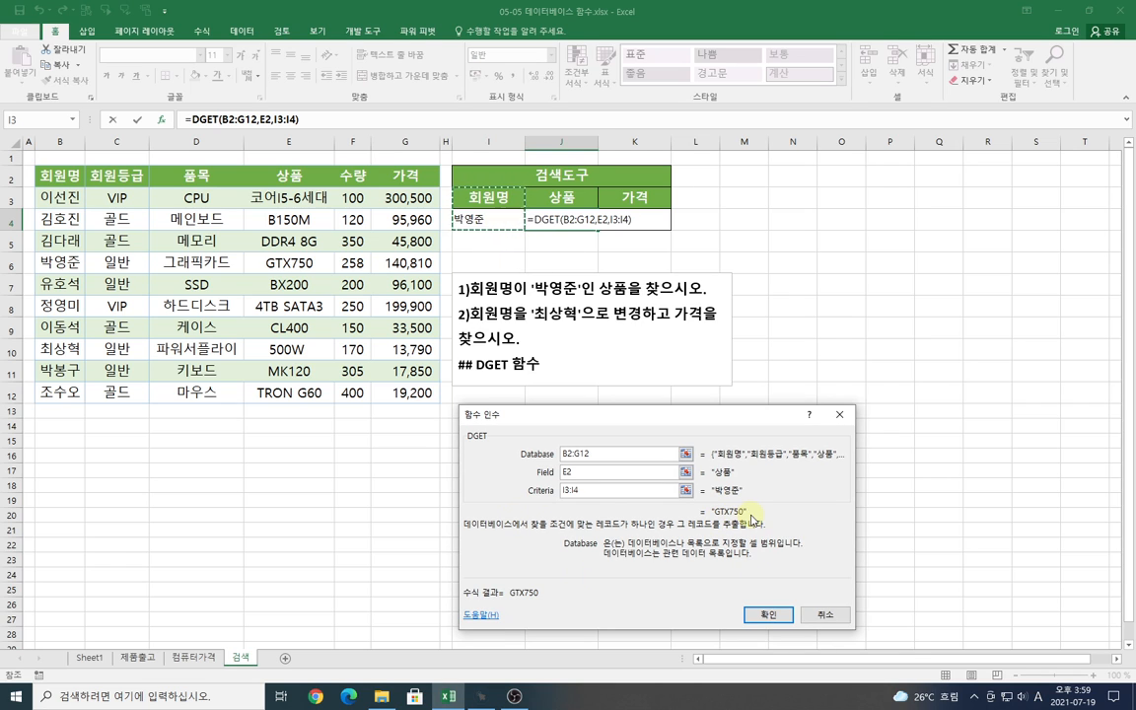
click(762, 614)
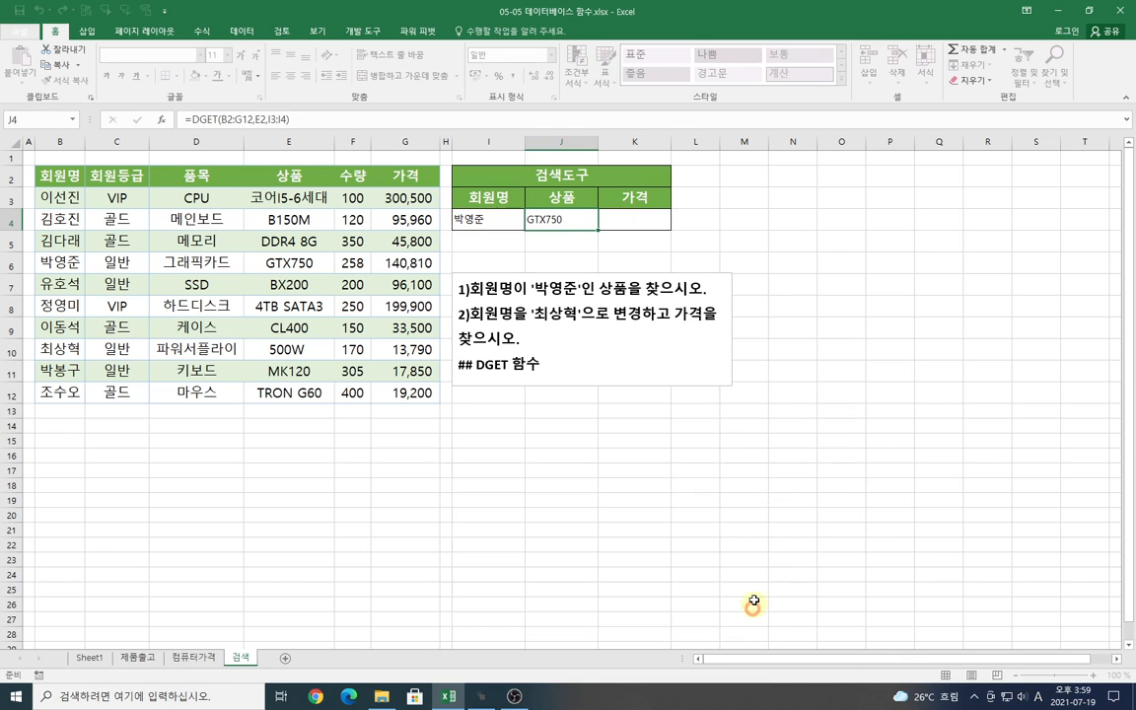
click(683, 247)
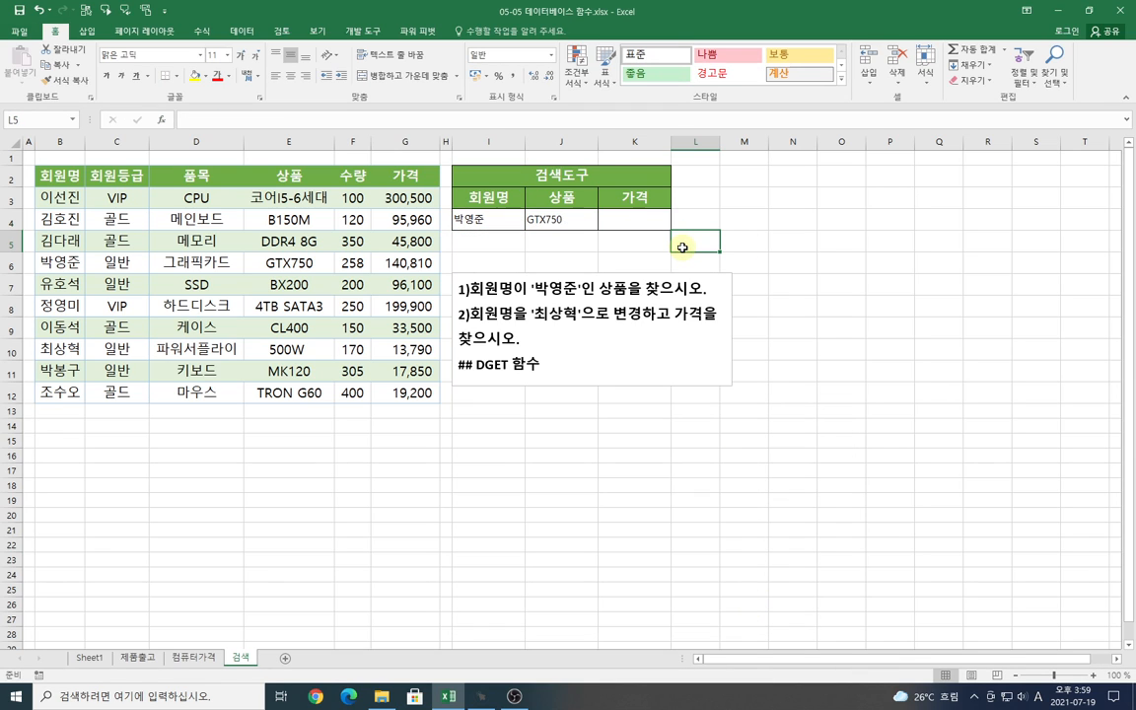
- Change the 회원명 selection in I4 to the member name given in question 2
click(464, 220)
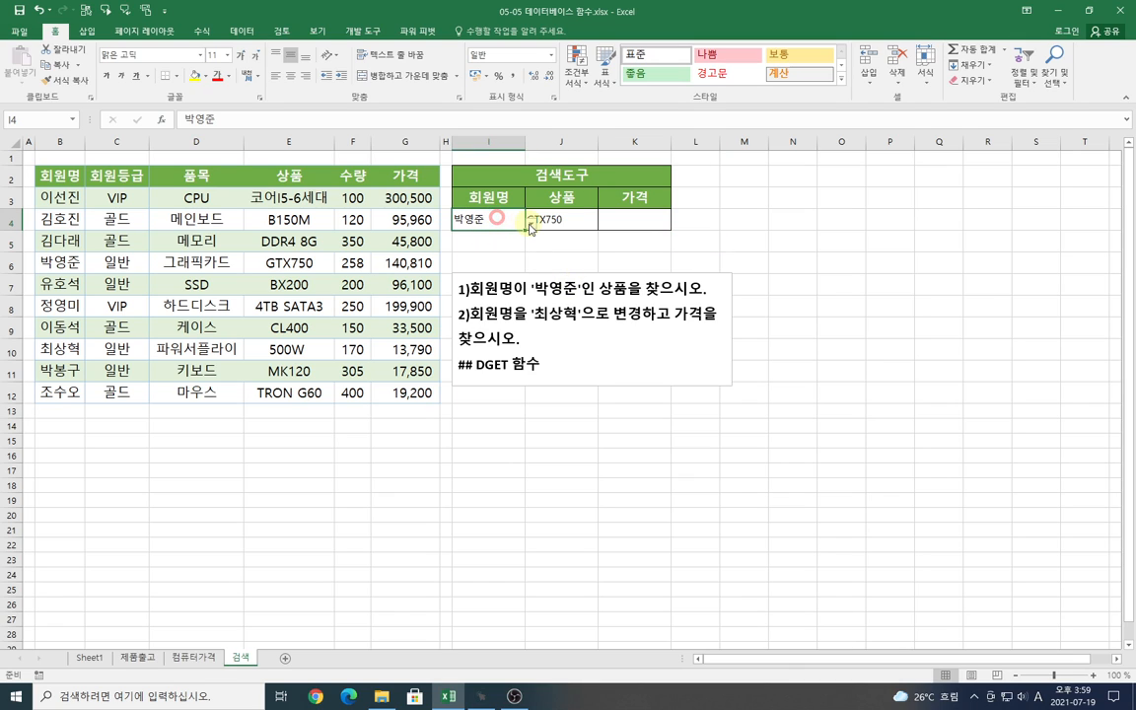
click(531, 226)
click(491, 285)
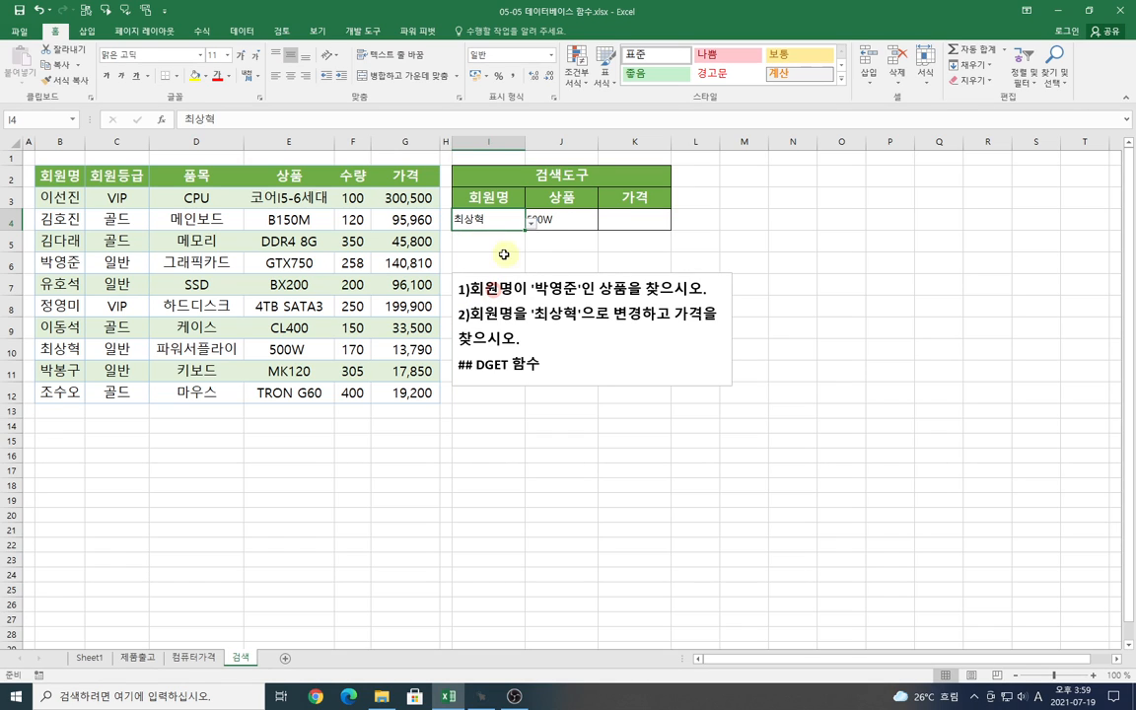
- Start a DGET formula in the 가격 cell K4 and move its function arguments dialog clear of the tables
click(636, 224)
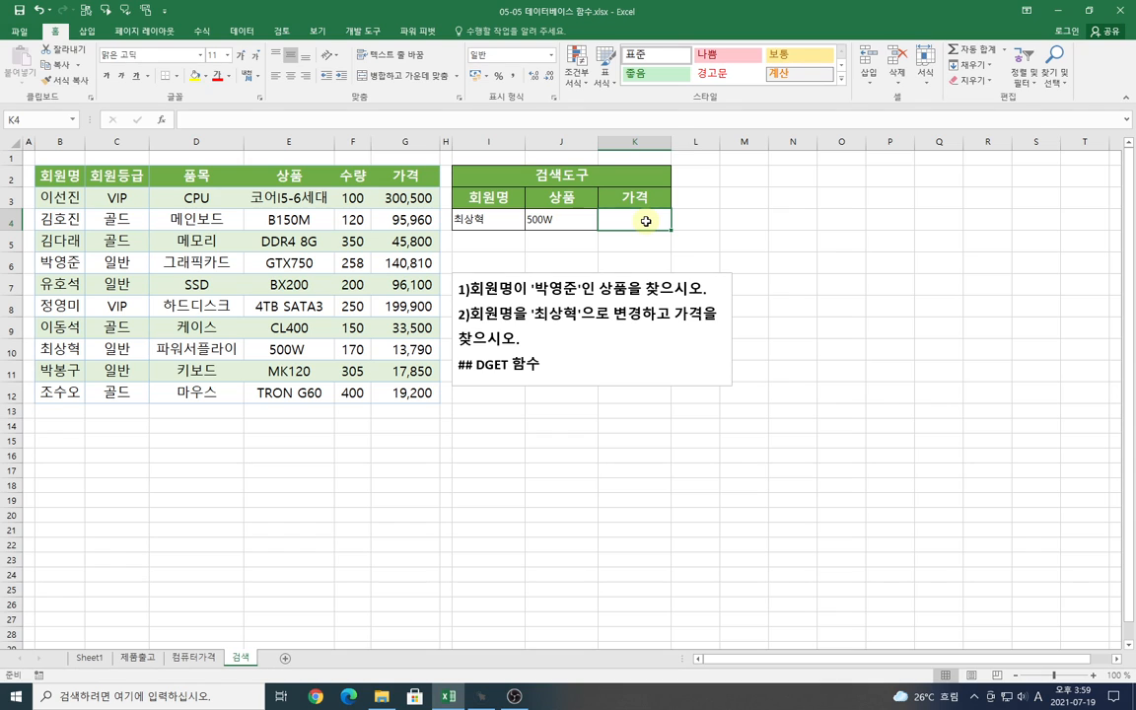
text(=dg)
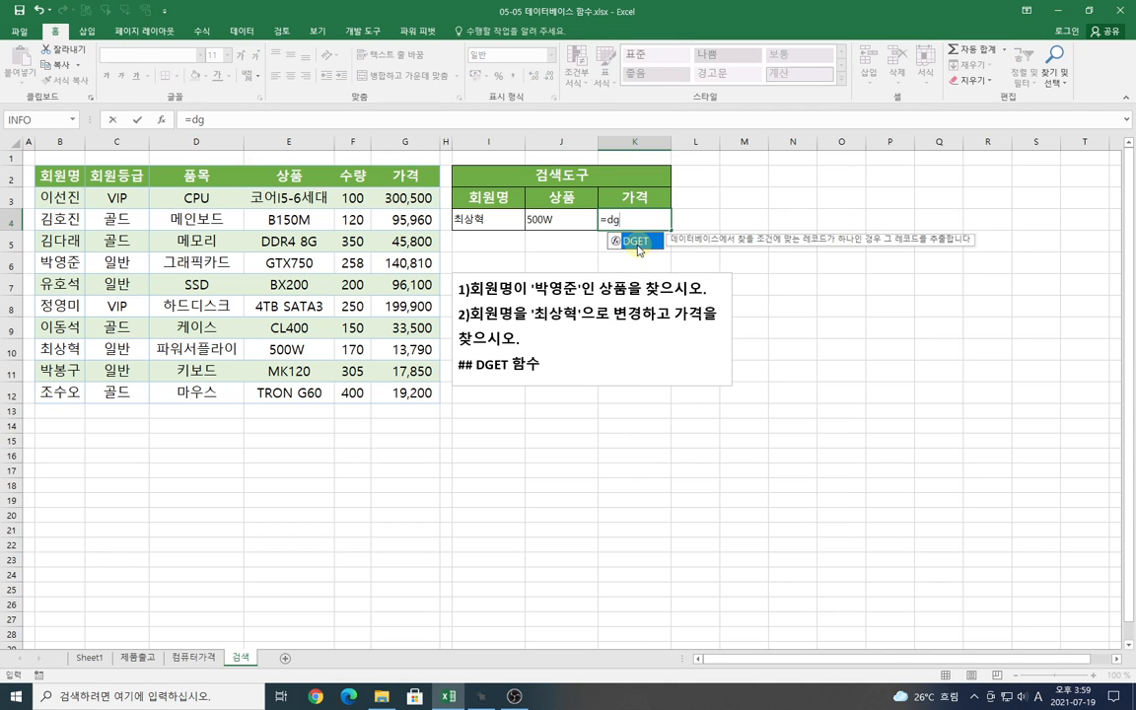
double_click(629, 241)
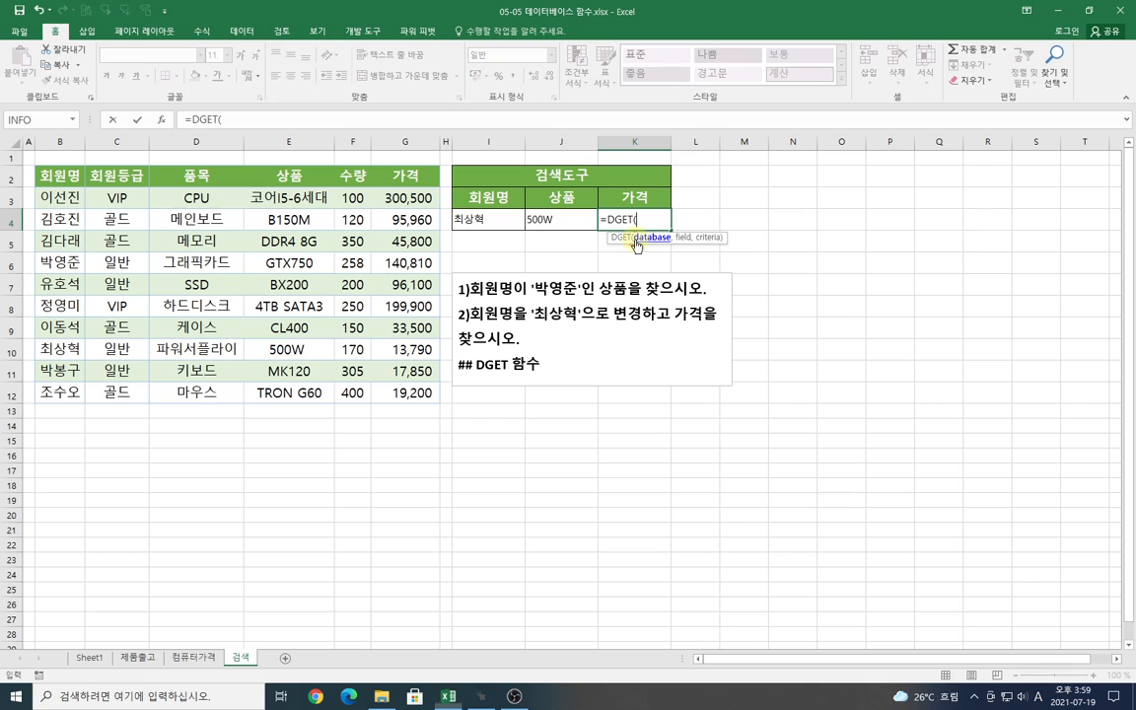
click(162, 119)
drag(608, 485, 613, 352)
- Set the DGET Database argument to B2:G12 and the Field argument to the 가격 heading cell G2
drag(57, 174, 411, 388)
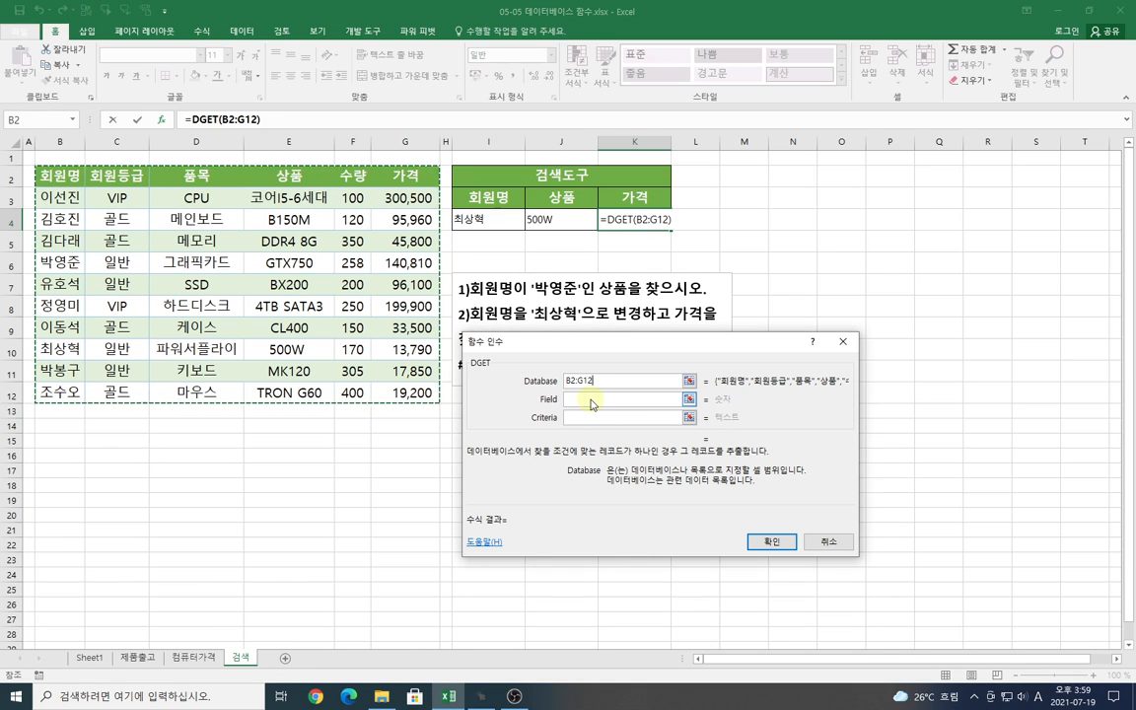
click(592, 401)
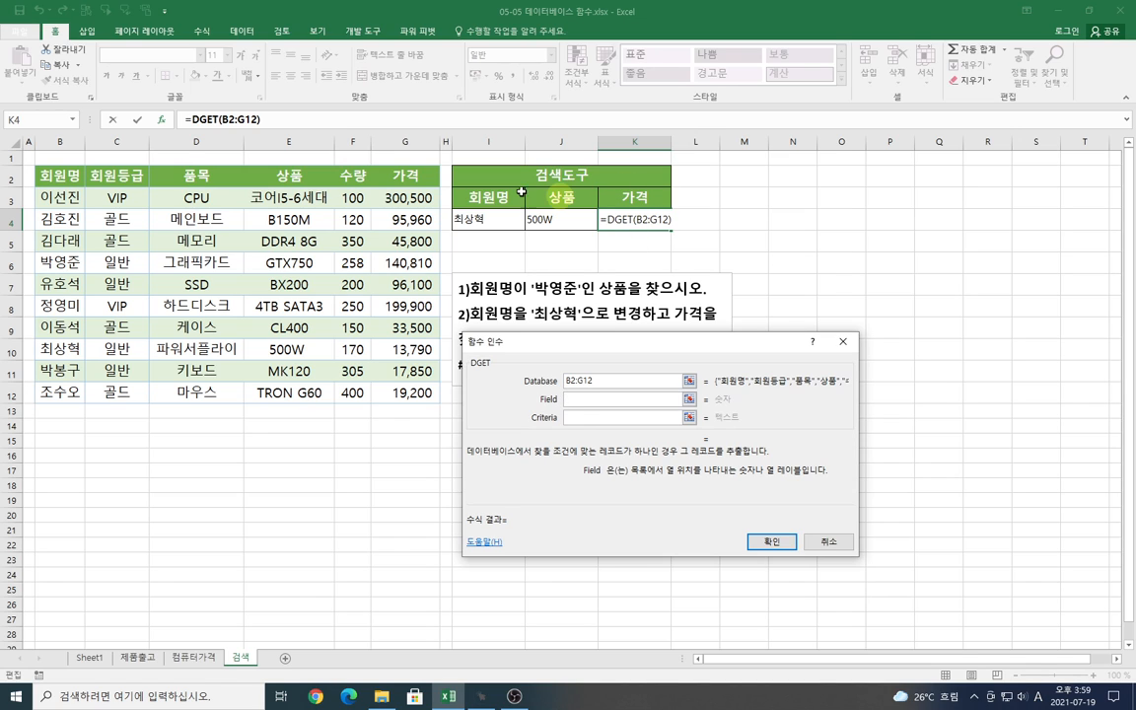
click(397, 175)
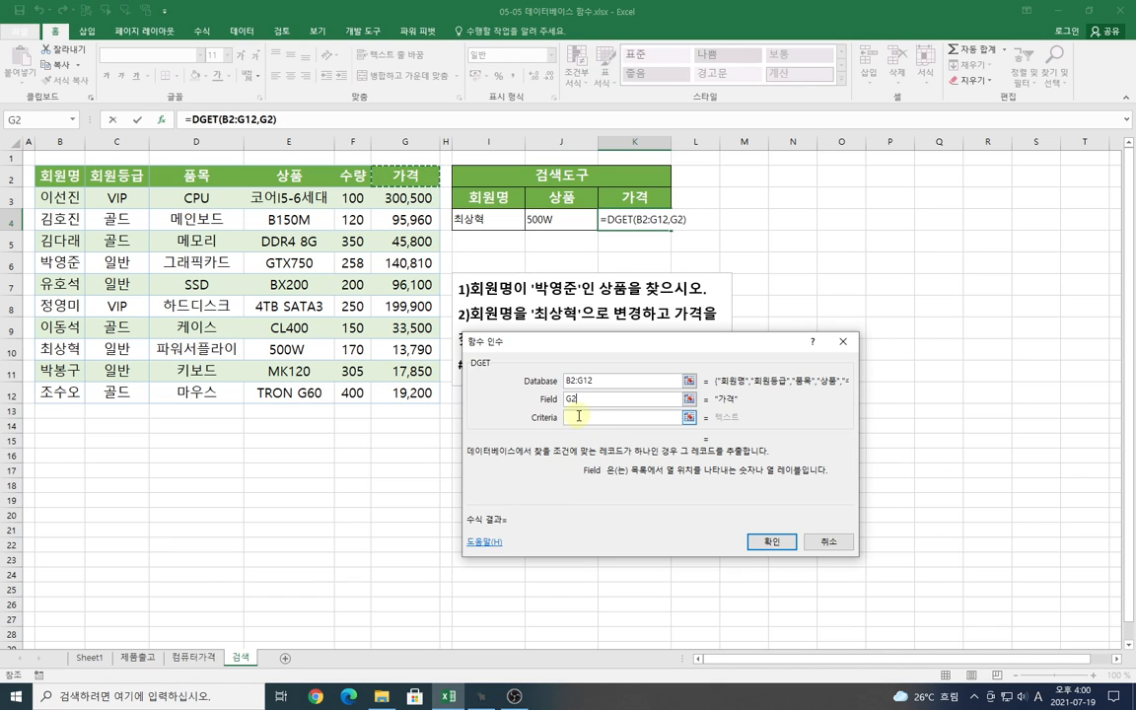
- Set the DGET Criteria argument to I3:I4 and complete the formula in the 가격 cell K4
key(Tab)
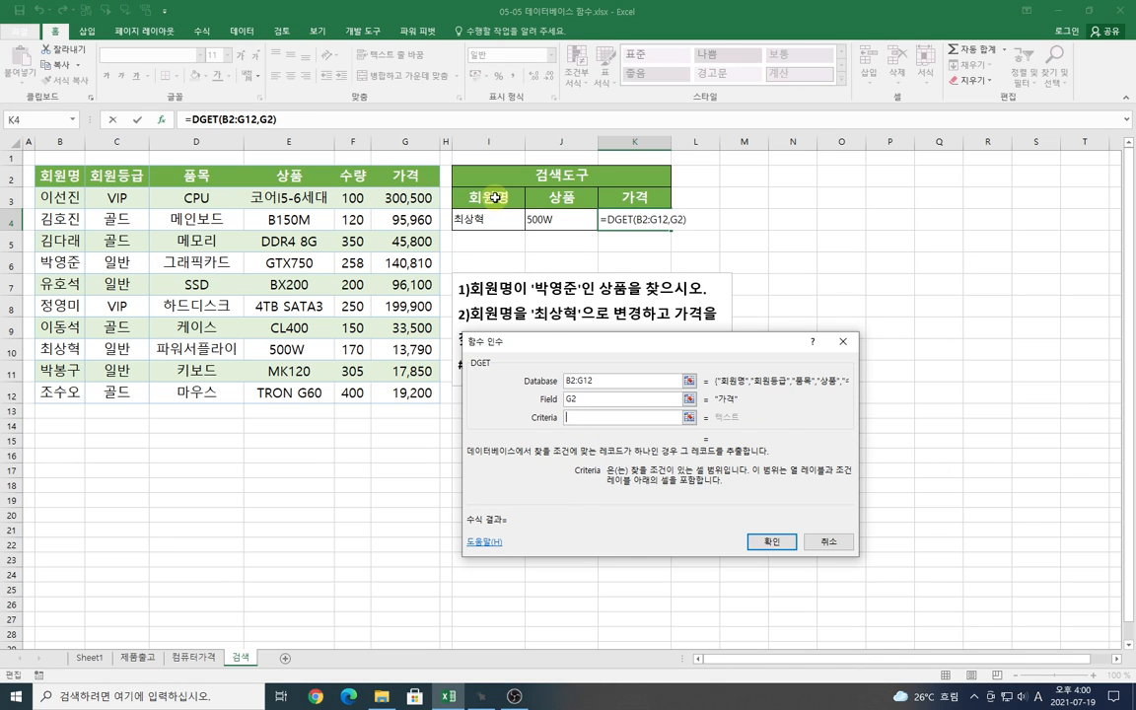
drag(483, 195, 495, 222)
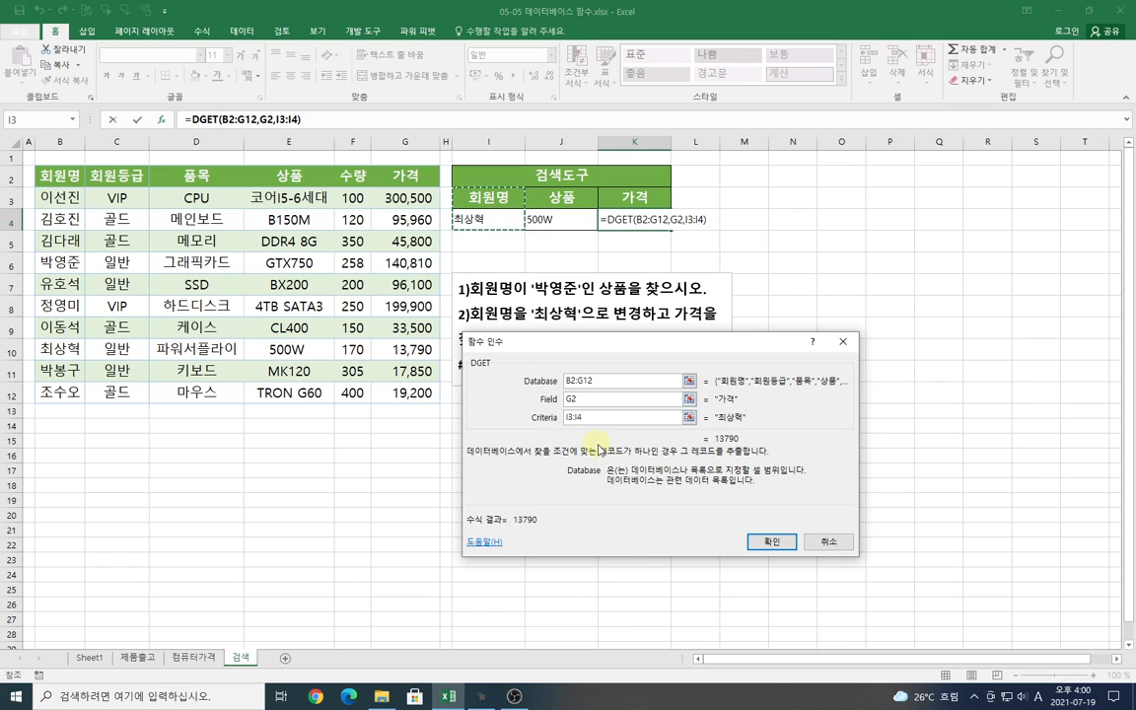
click(772, 542)
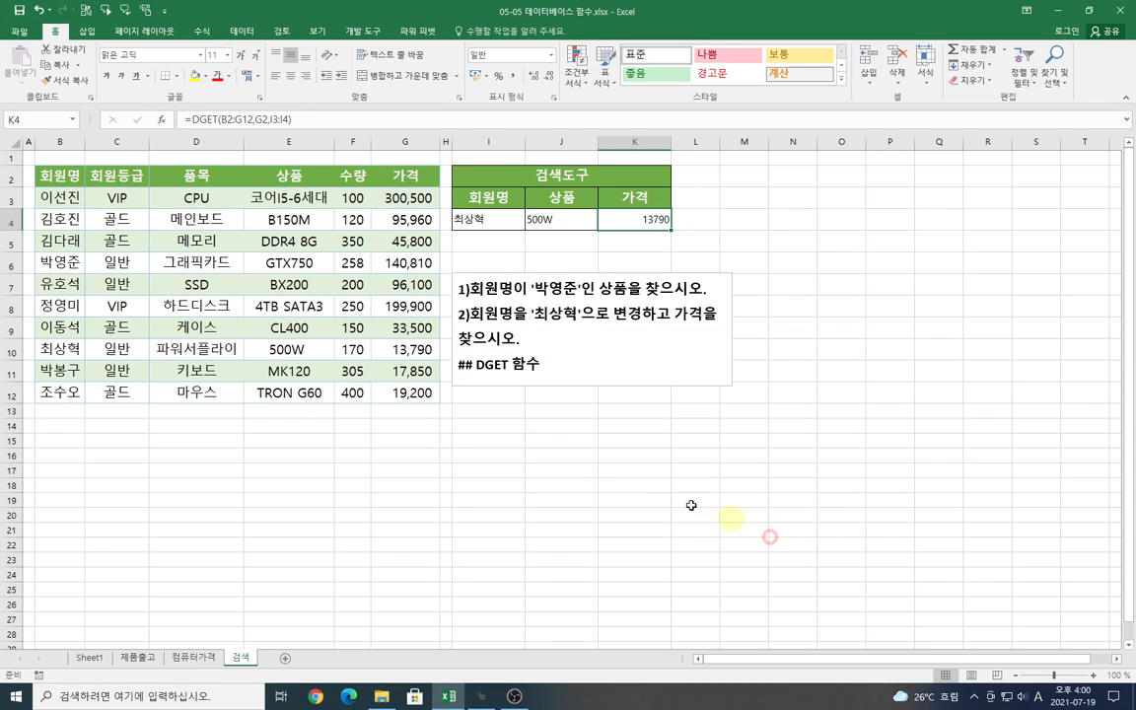
click(493, 411)
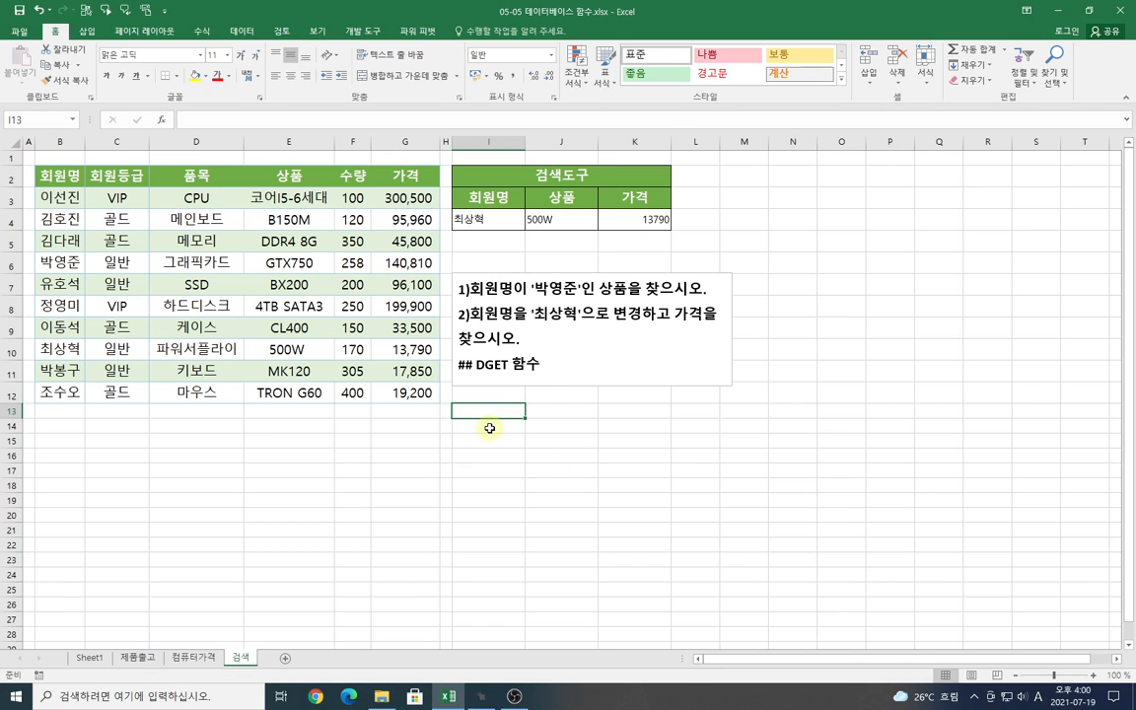
click(477, 410)
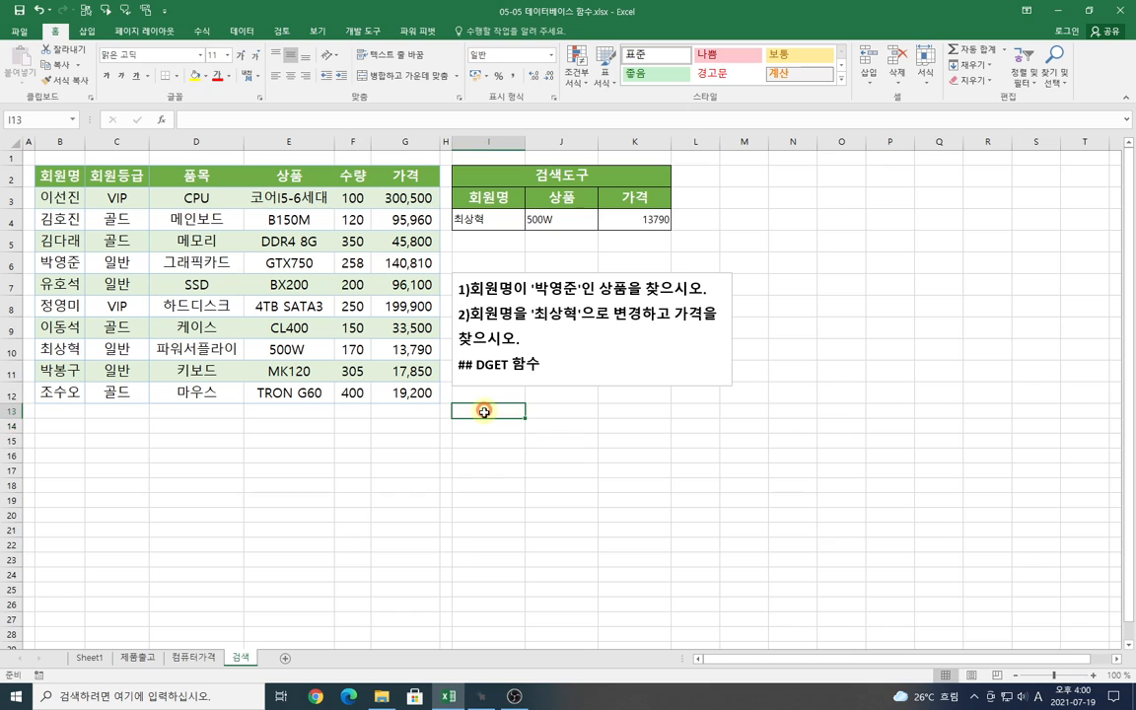